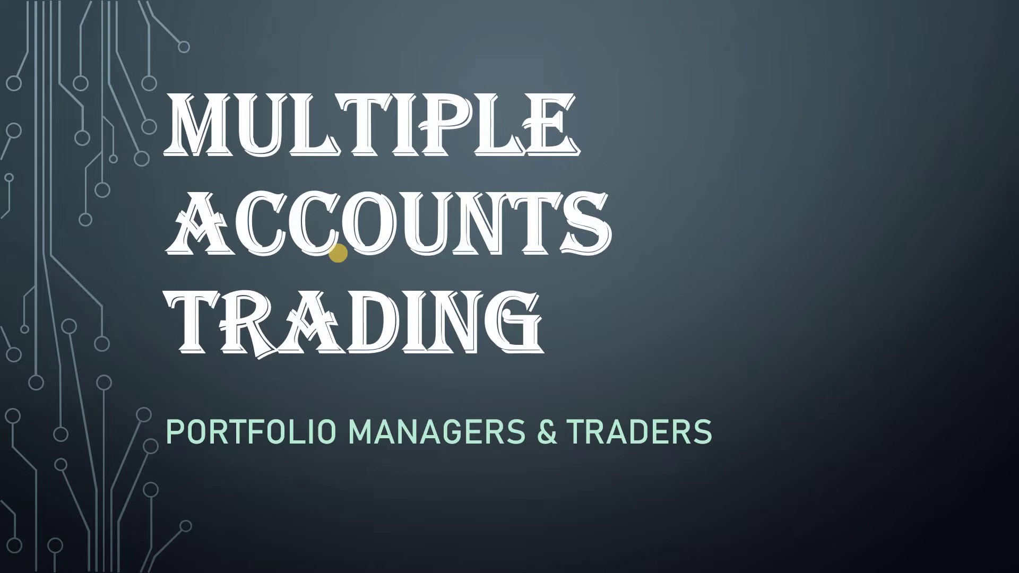
# Advance the slideshow to the How to Use? slide, then switch to the StocksDeveloper browser page.
pyautogui.press('Right')
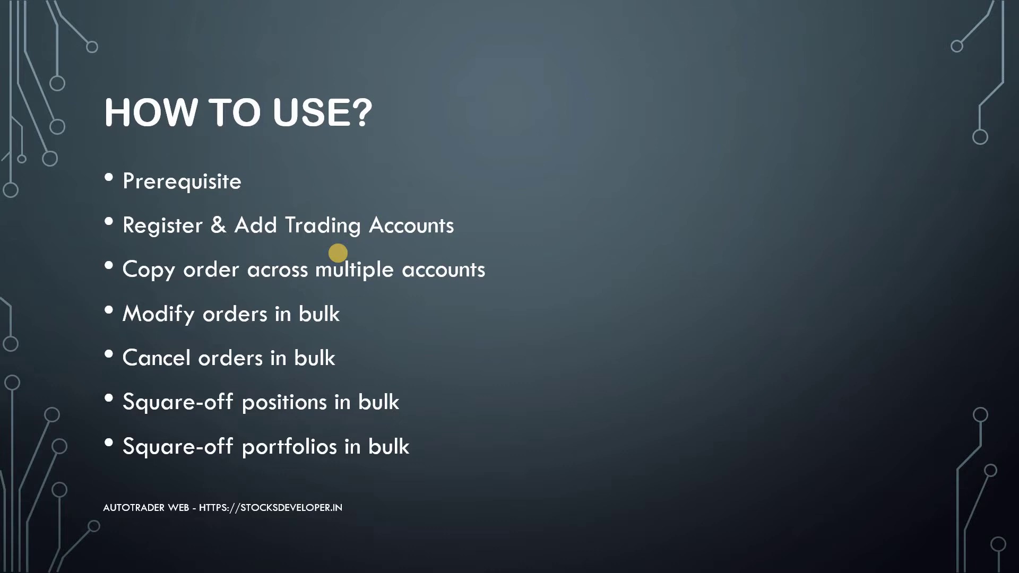
pyautogui.hotkey('alt', 'Tab')
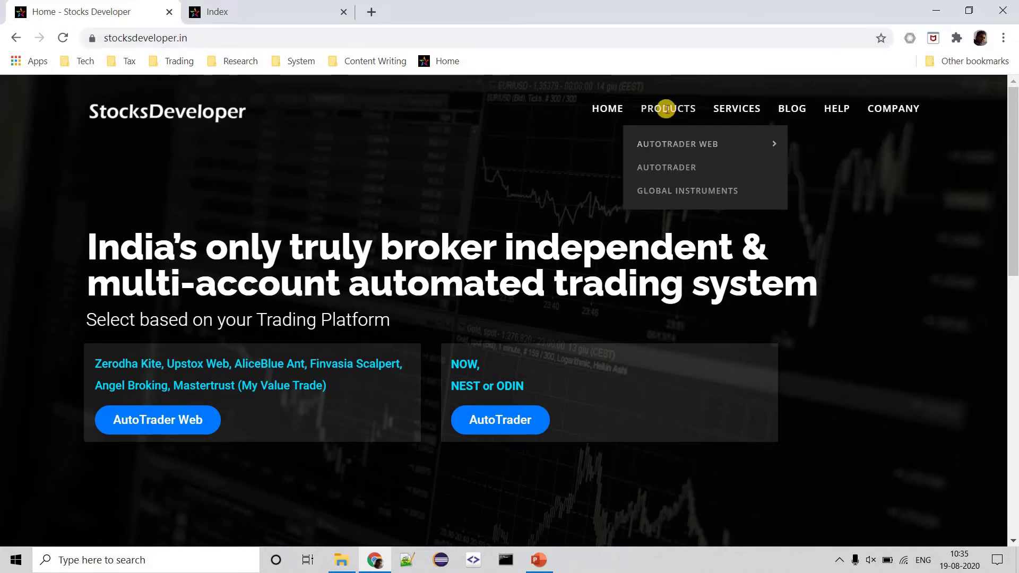
pyautogui.moveTo(668, 108)
pyautogui.moveTo(676, 144)
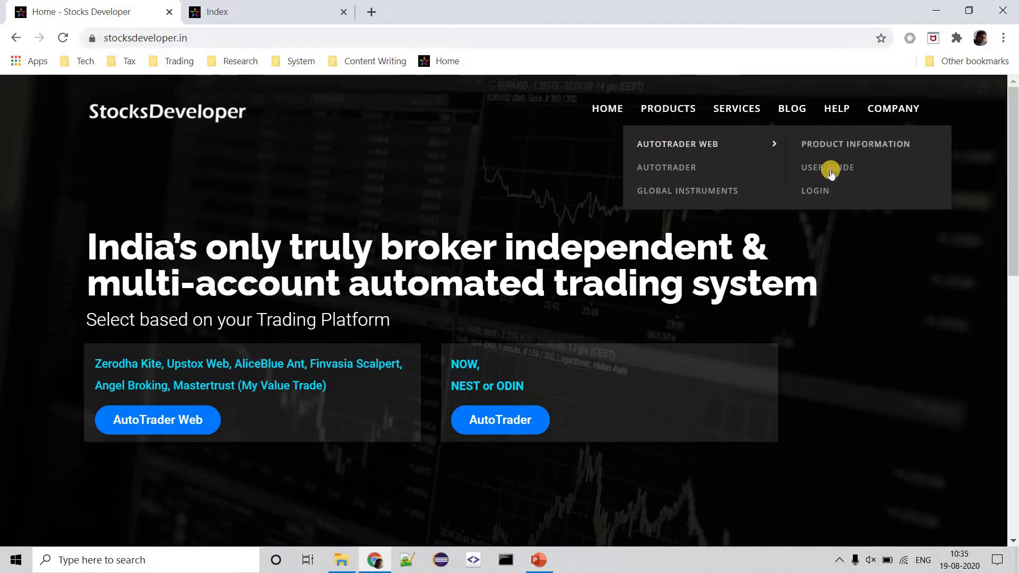
# Log in to AutoTrader Web from Products > AutoTrader Web using the saved credentials.
pyautogui.click(814, 192)
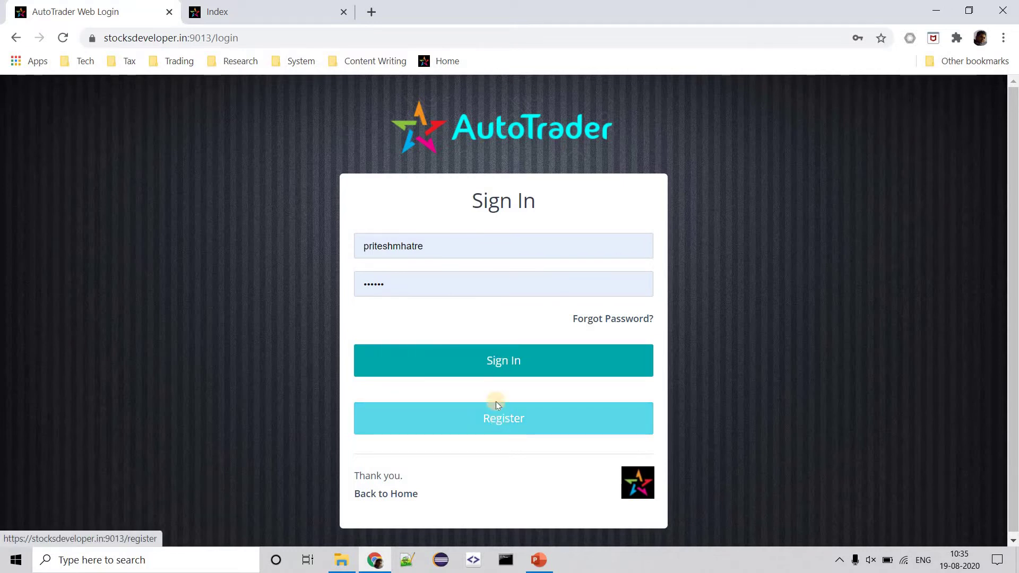
pyautogui.click(486, 369)
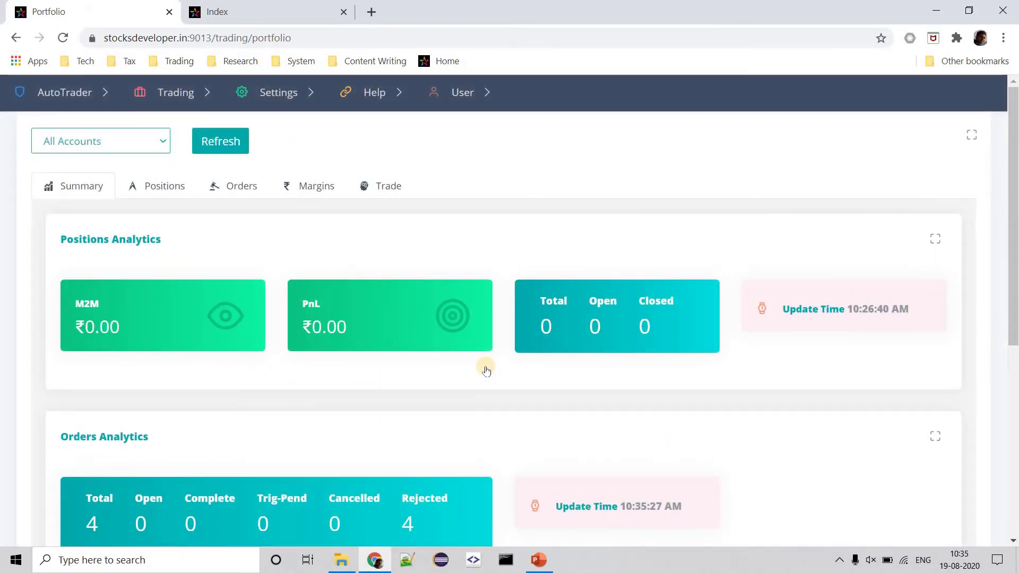
# Check the All Accounts list, then open Settings > Trading Accounts to see the five accounts.
pyautogui.click(152, 146)
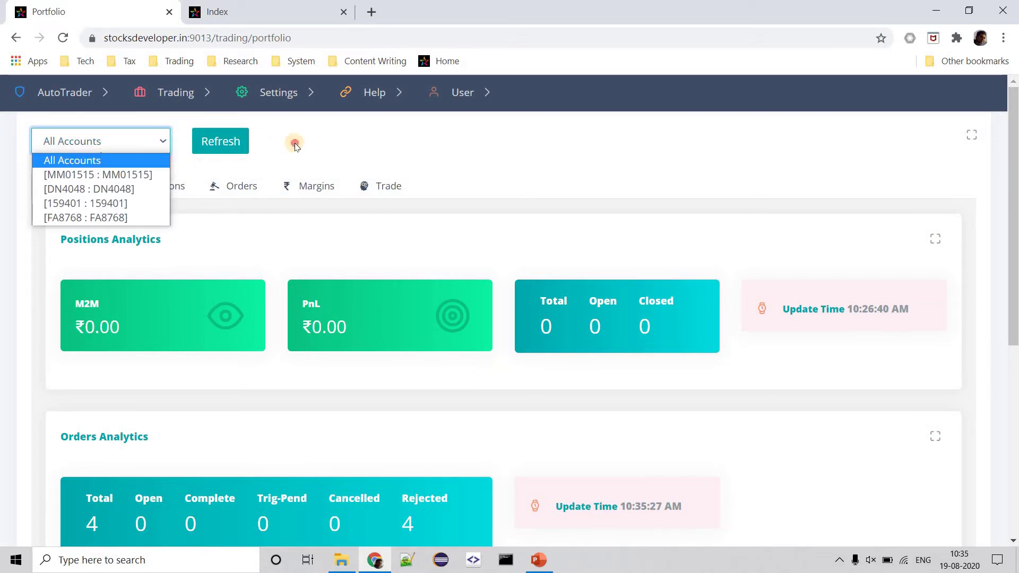
pyautogui.click(296, 147)
pyautogui.click(285, 93)
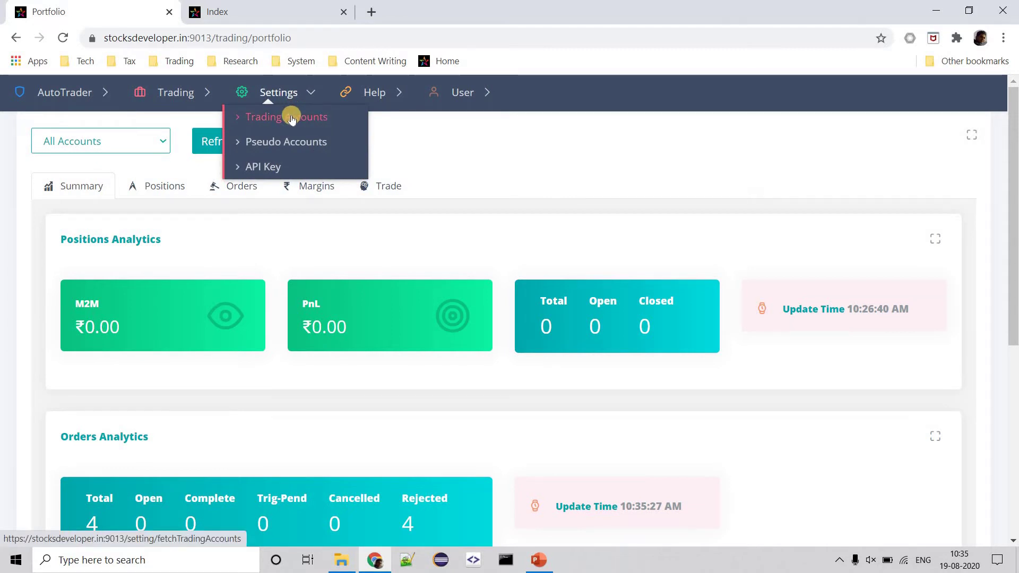
pyautogui.click(291, 118)
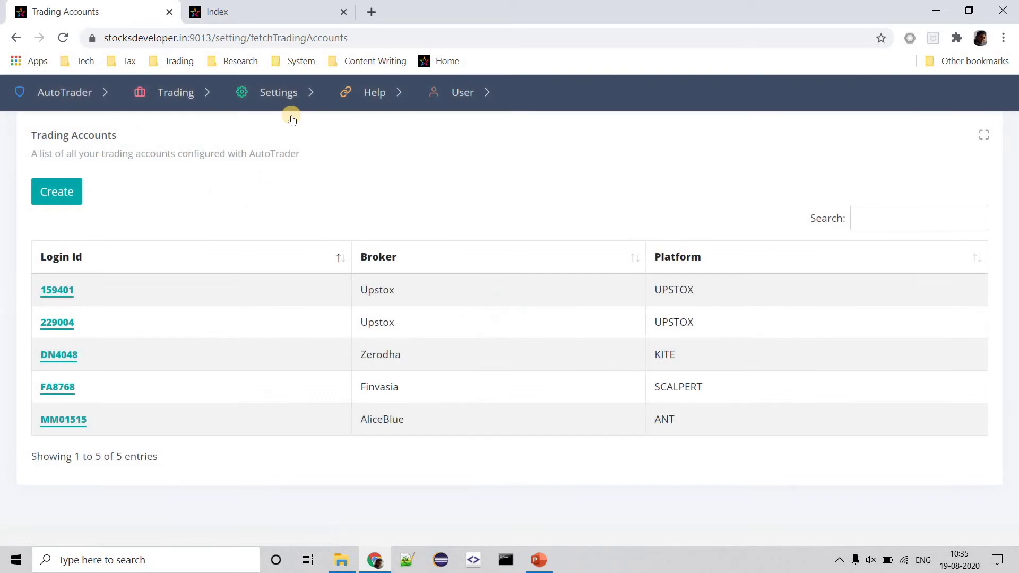
# Start a new trading account with broker AliceBlue and trading platform ANT.
pyautogui.click(65, 192)
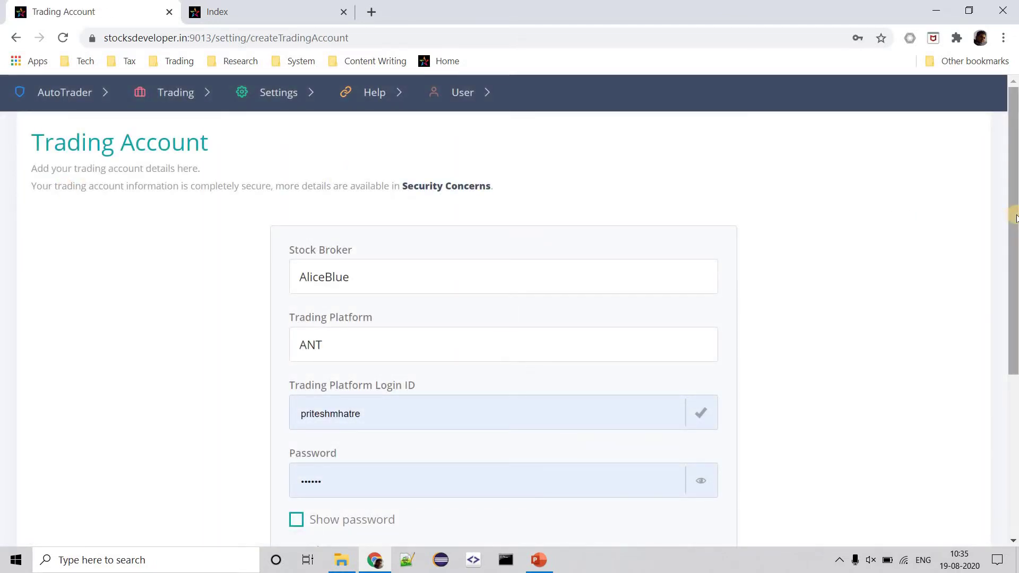
pyautogui.moveTo(1015, 217); pyautogui.dragTo(1015, 280)
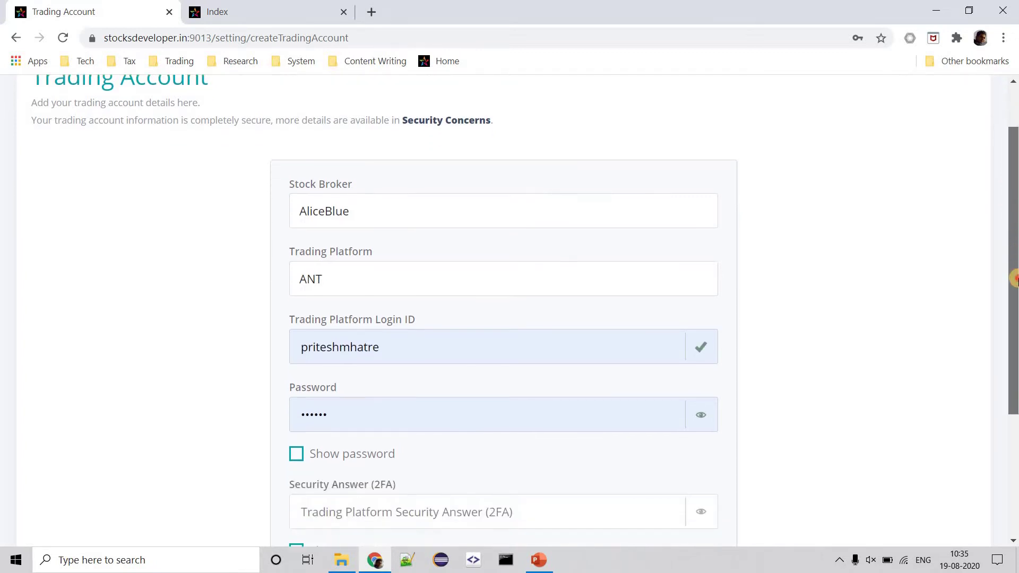
pyautogui.scroll(-1, 1014, 278)
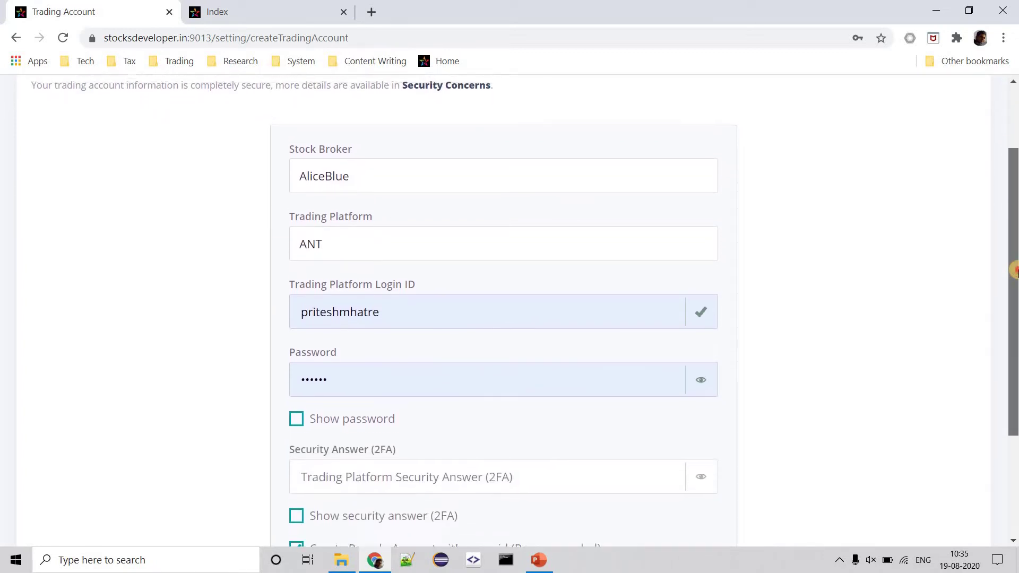
pyautogui.scroll(1, 1014, 271)
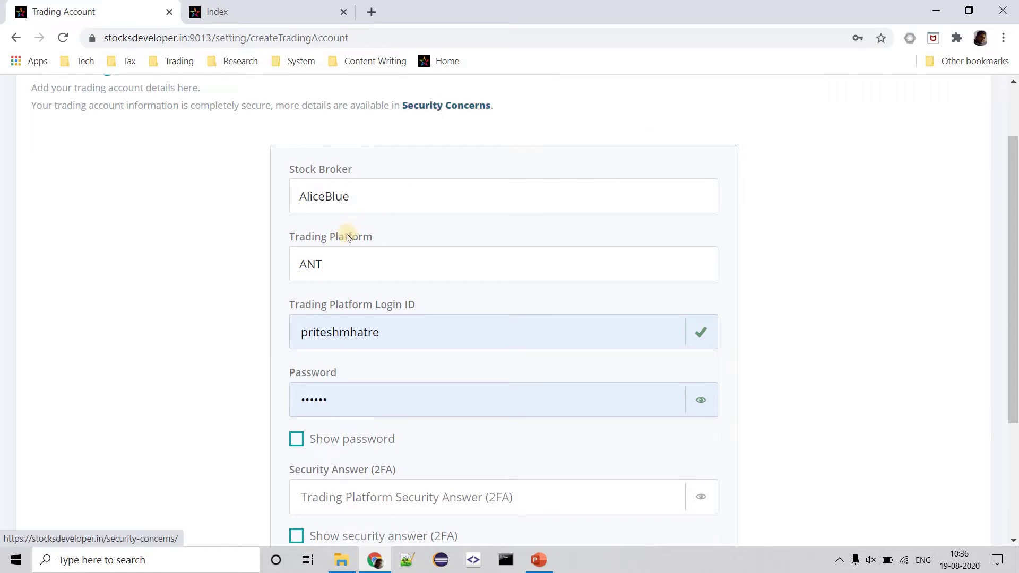
pyautogui.click(367, 266)
pyautogui.click(334, 191)
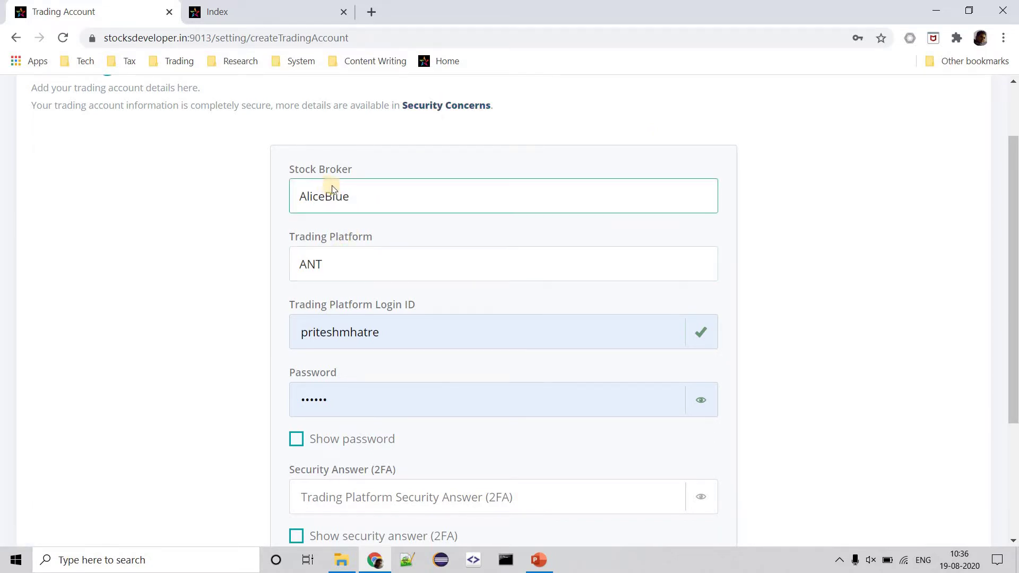
pyautogui.click(360, 194)
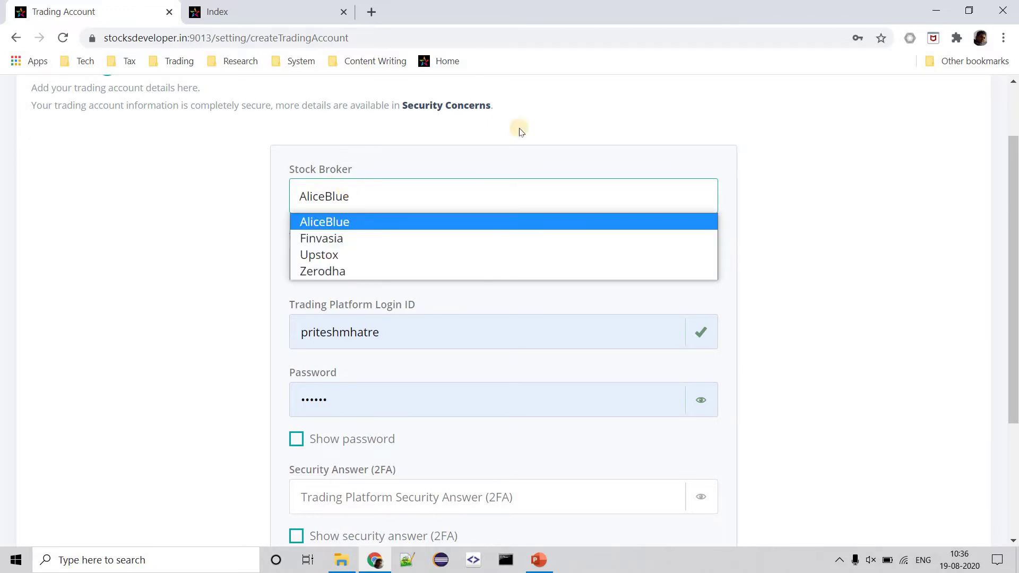
pyautogui.click(796, 159)
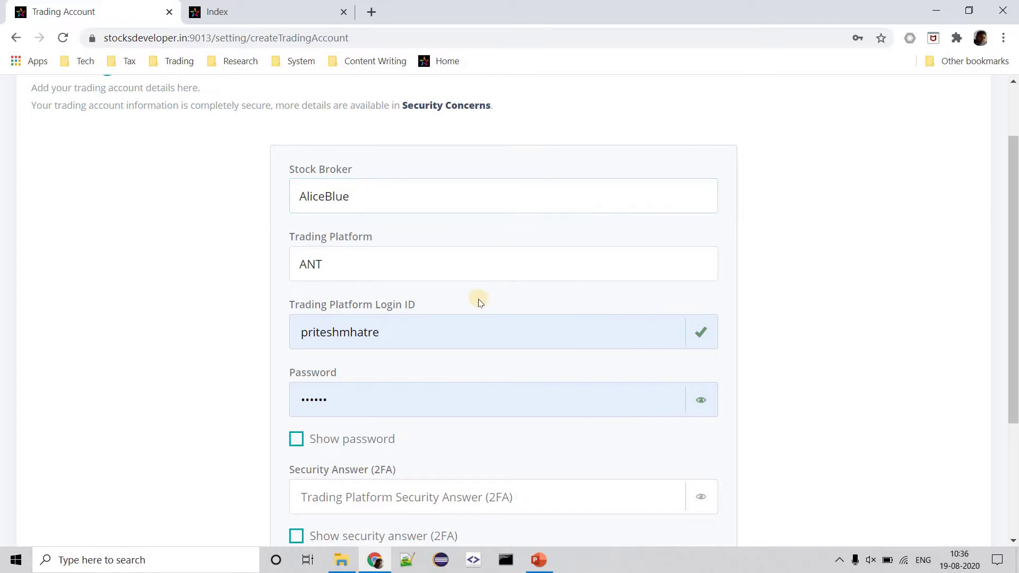
pyautogui.click(470, 266)
pyautogui.click(470, 265)
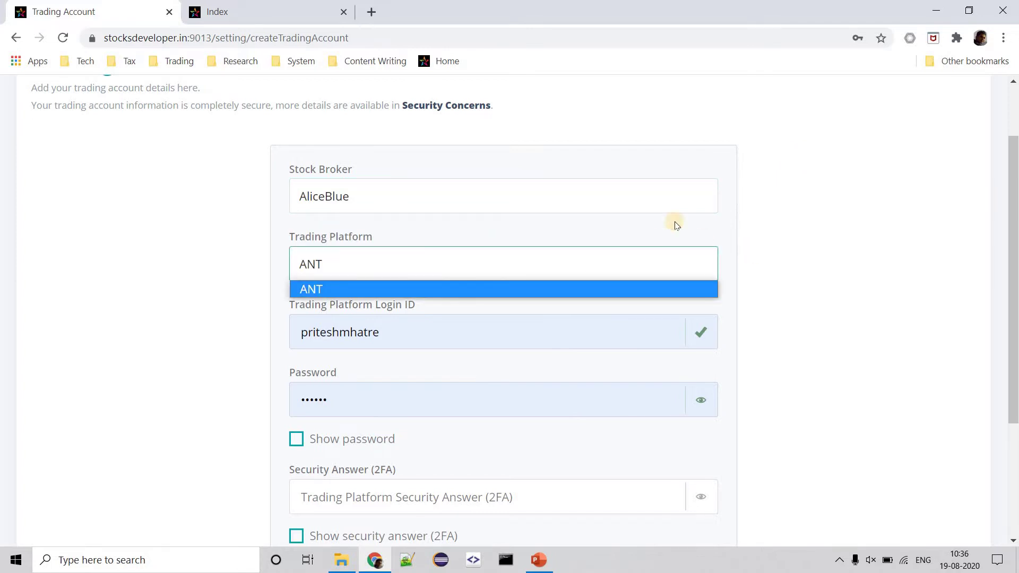
pyautogui.click(788, 296)
# Clear the autofilled Login ID and review the password and Security Answer (2FA) fields.
pyautogui.click(537, 336)
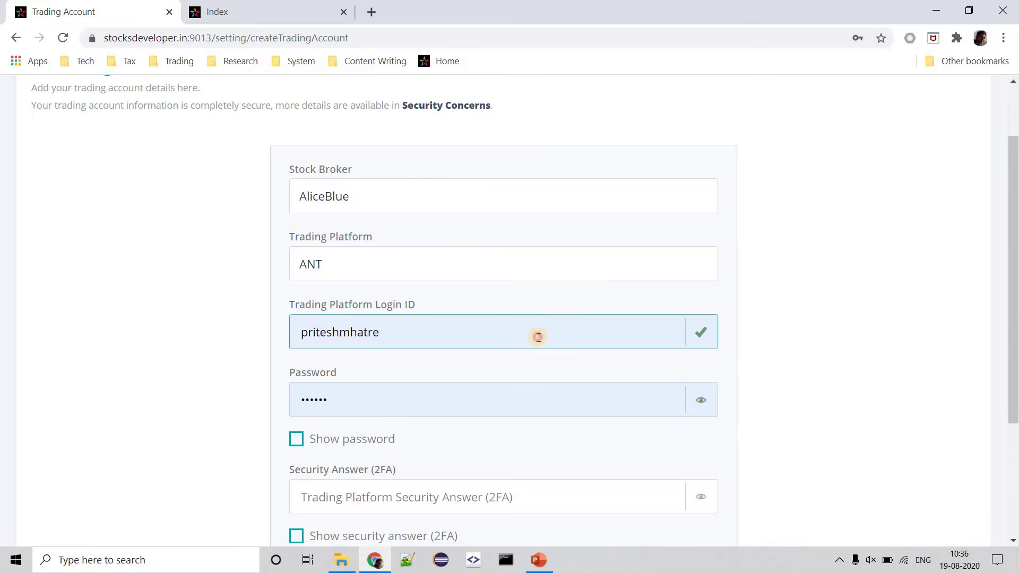
pyautogui.doubleClick(538, 337)
pyautogui.press('BackSpace')
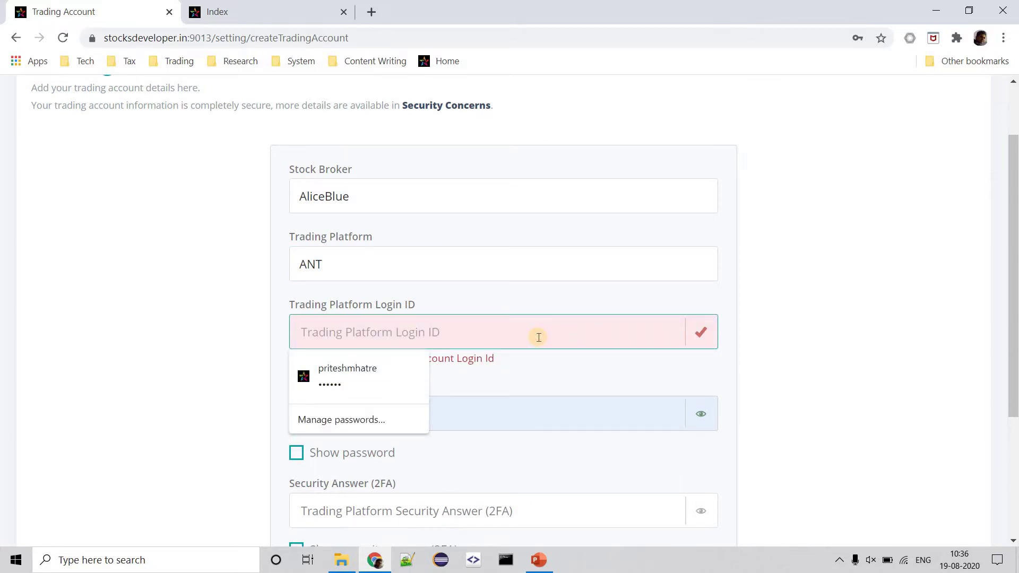
pyautogui.click(564, 406)
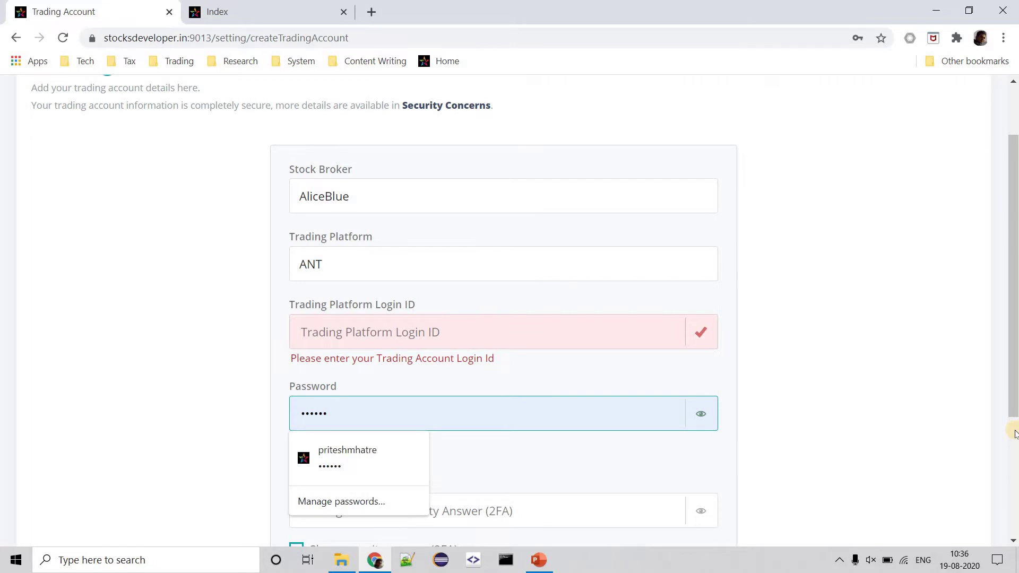
pyautogui.scroll(-3, 755, 288)
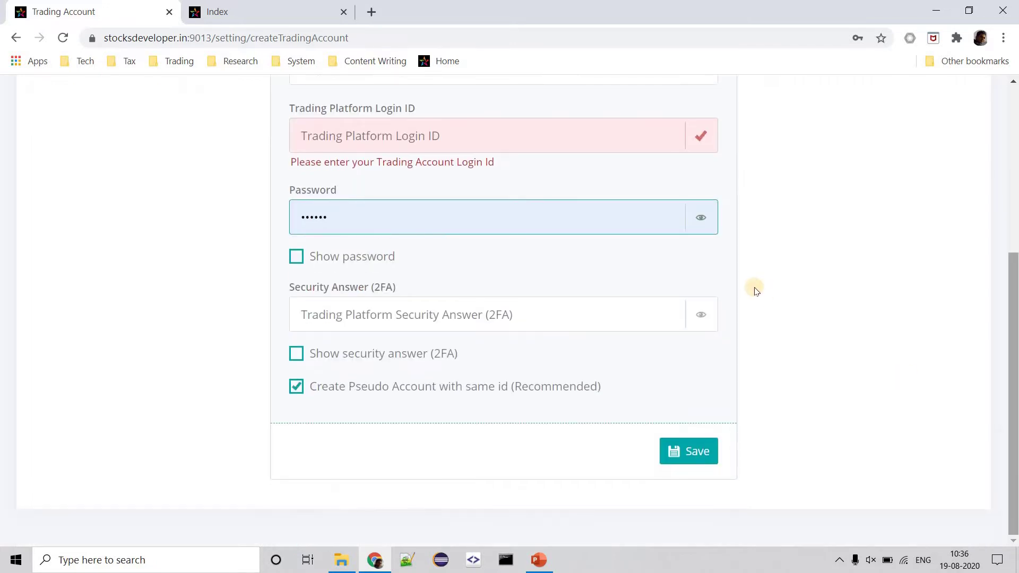
pyautogui.click(359, 323)
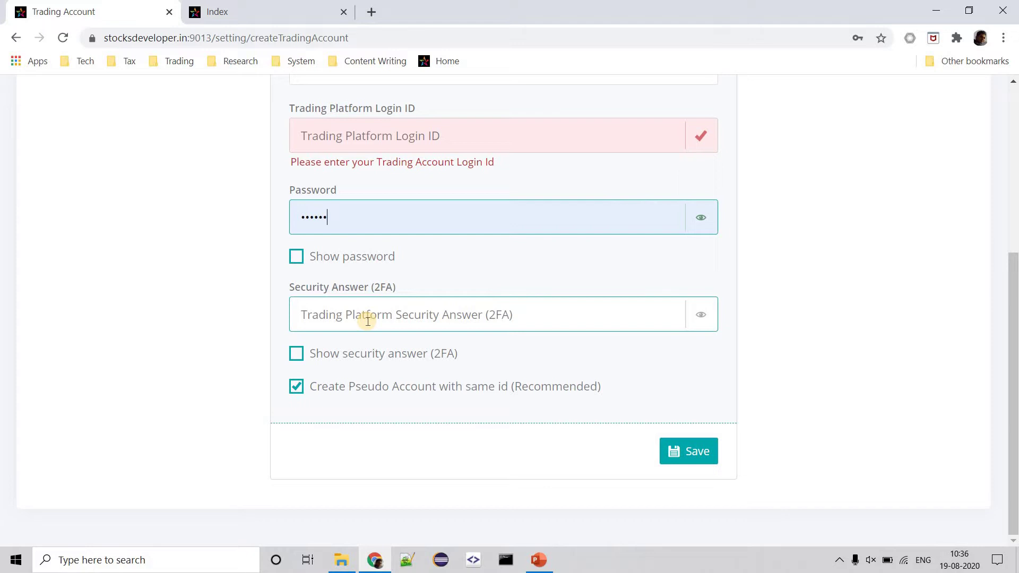
pyautogui.click(367, 320)
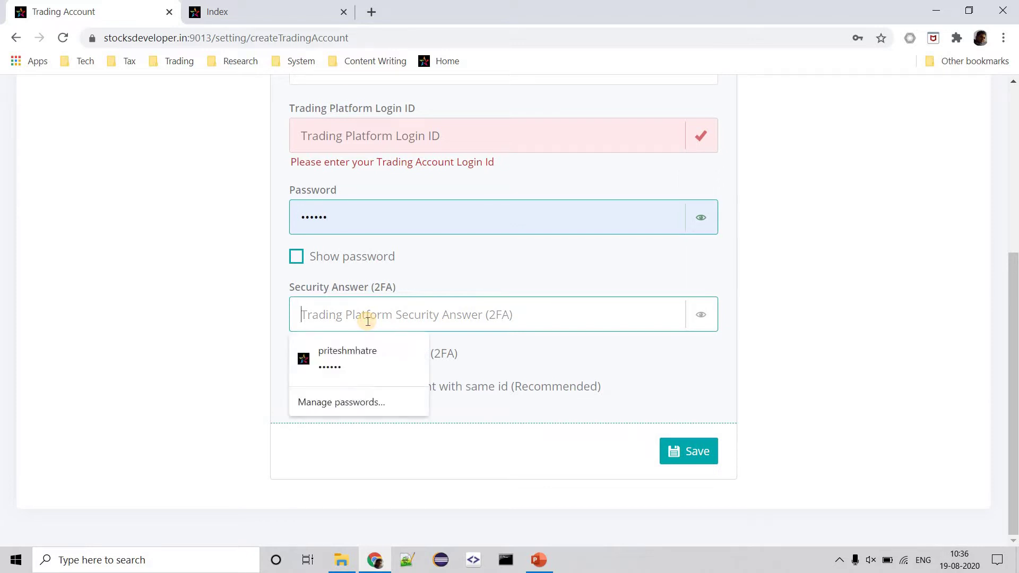
pyautogui.click(844, 270)
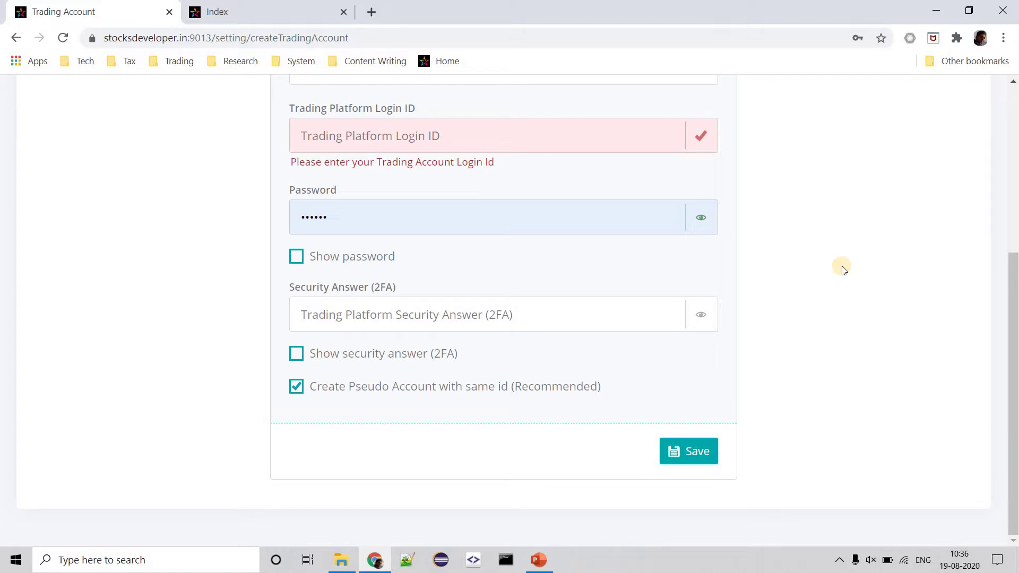
pyautogui.click(1013, 175)
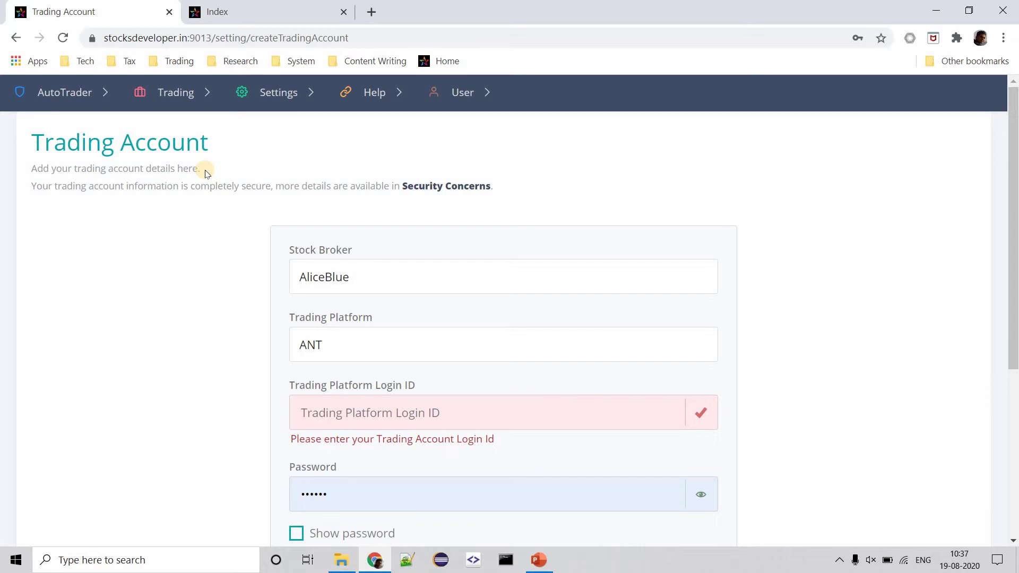
# Return to the Trading Accounts list and reopen a blank new-account form.
pyautogui.click(177, 88)
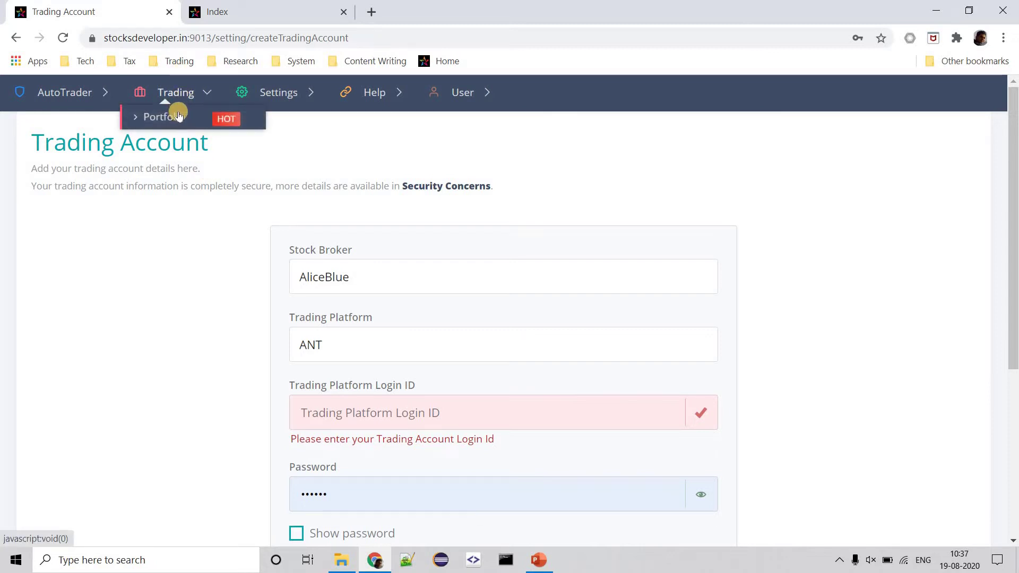
pyautogui.click(293, 87)
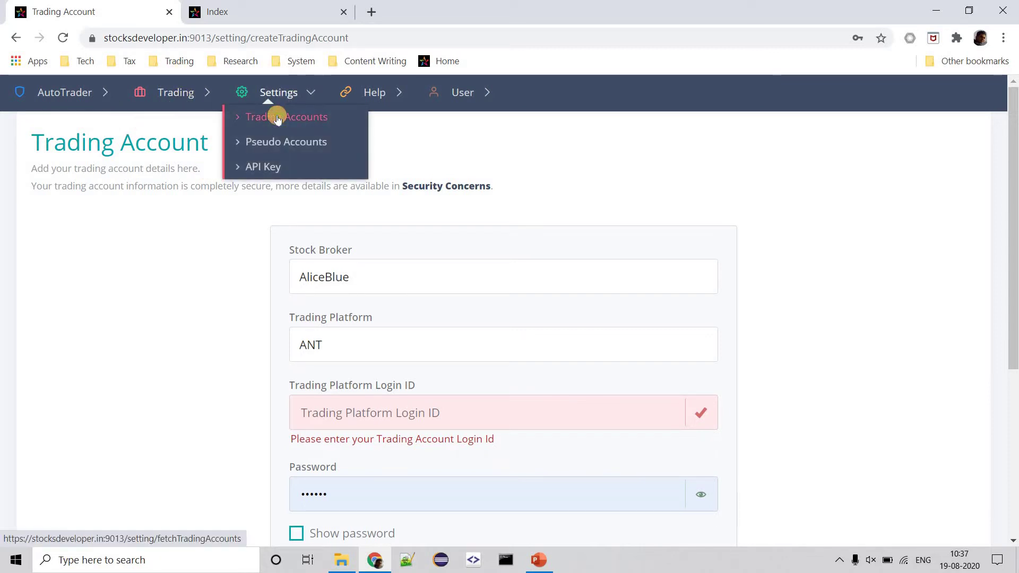
pyautogui.click(277, 118)
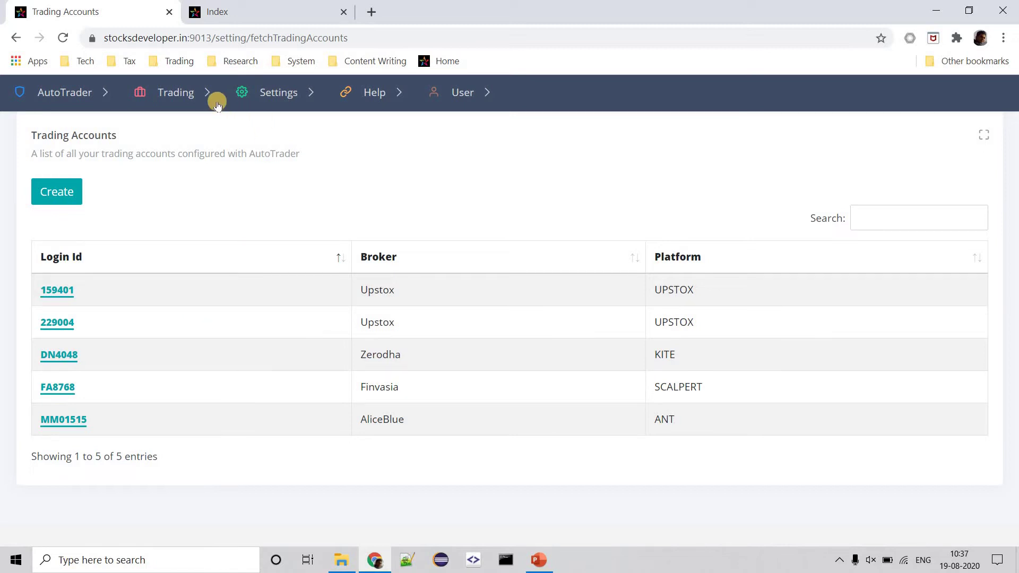
pyautogui.moveTo(374, 92)
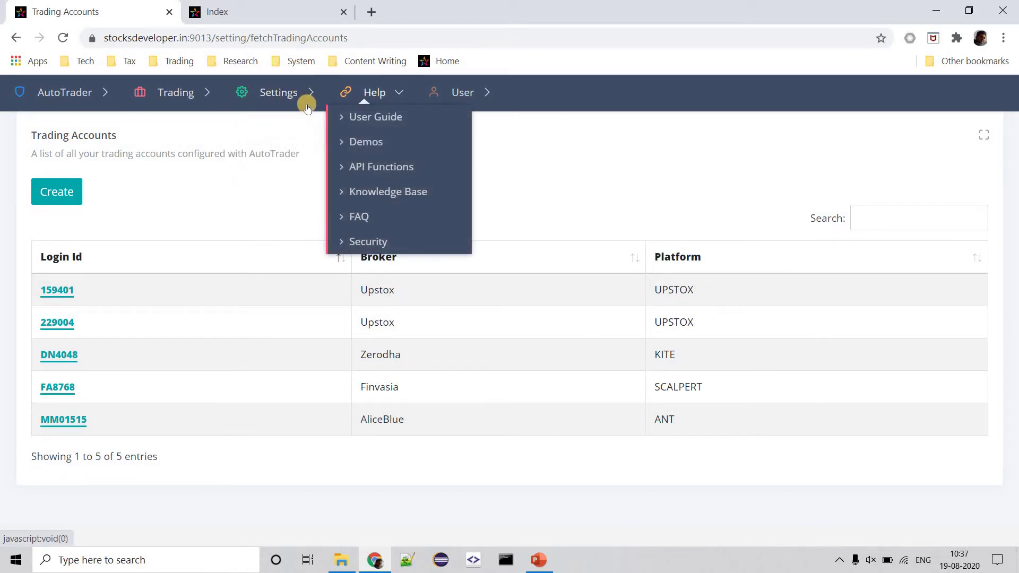
pyautogui.moveTo(278, 92)
pyautogui.click(297, 117)
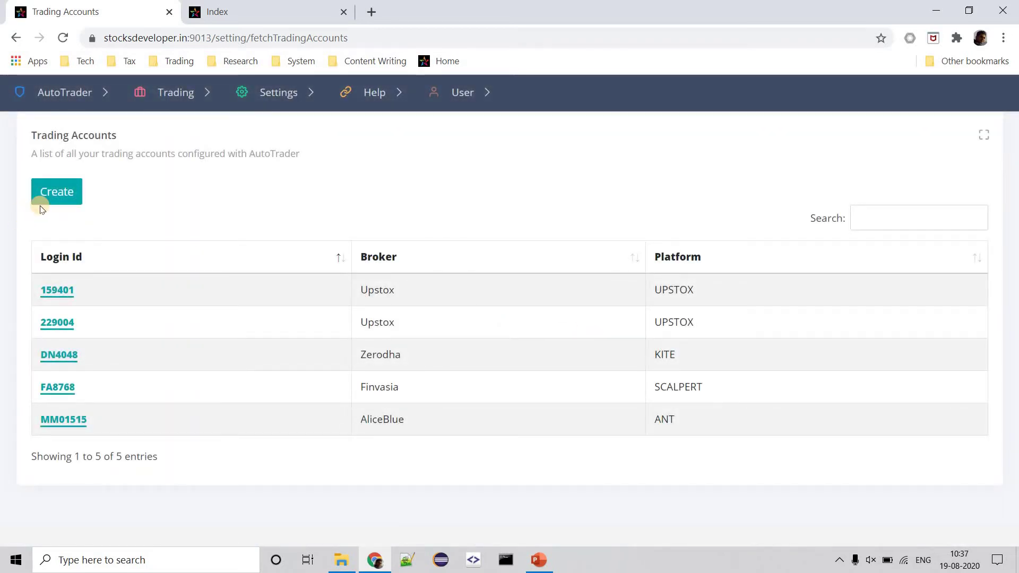
pyautogui.click(50, 192)
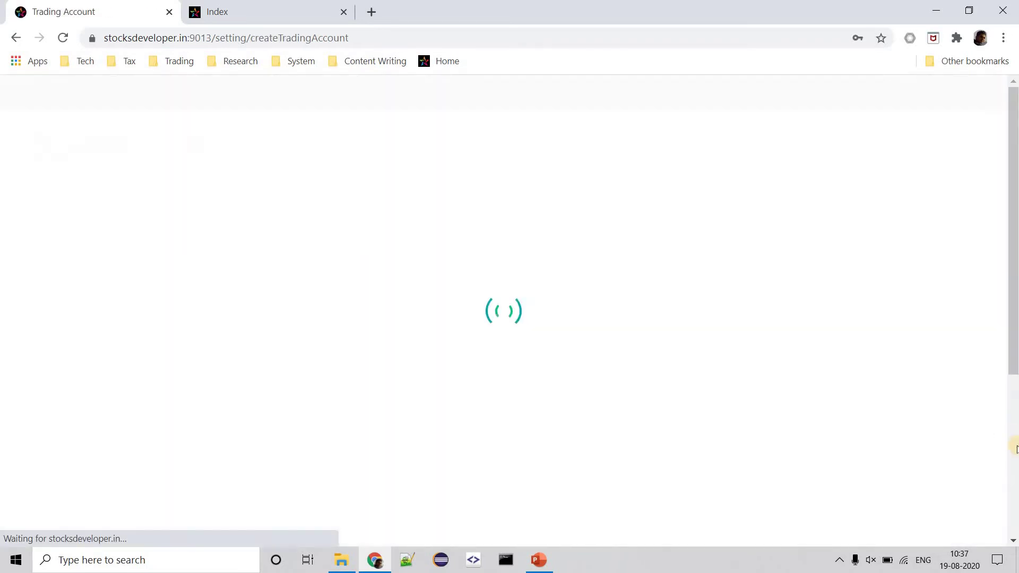
pyautogui.scroll(-5, 711, 340)
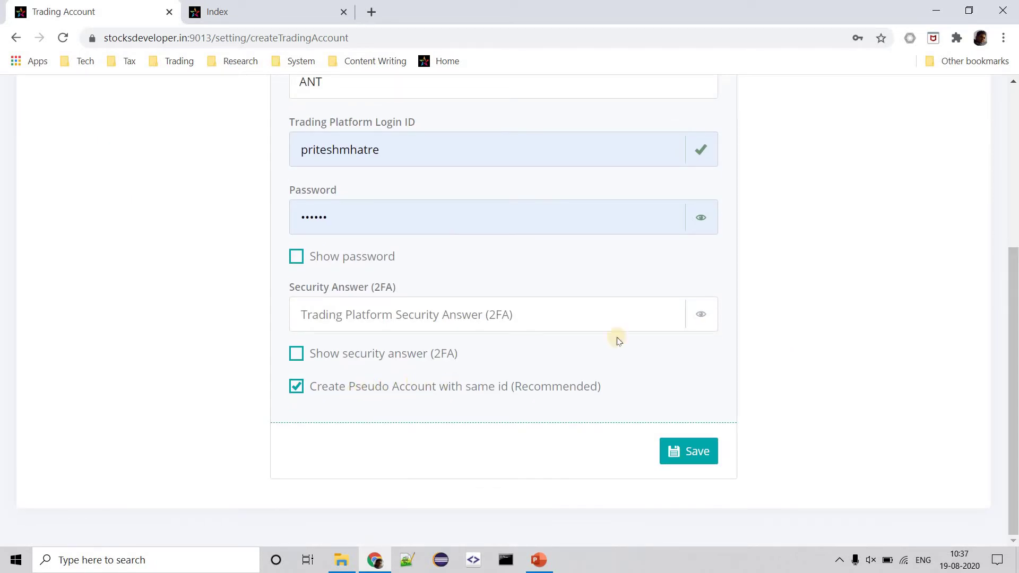
pyautogui.click(1013, 139)
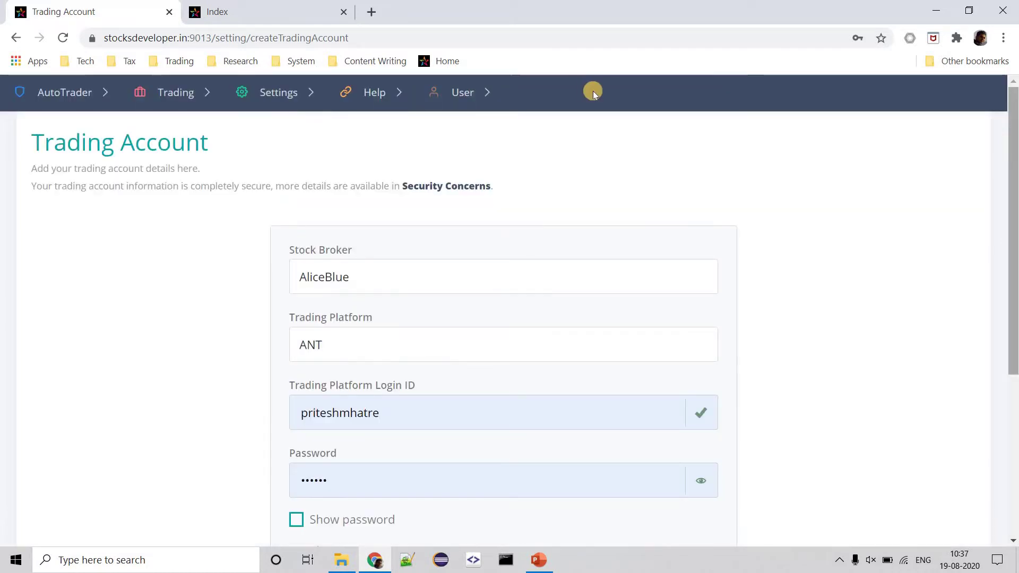
# Go to Settings > Pseudo Accounts to list the five pseudo accounts.
pyautogui.click(205, 100)
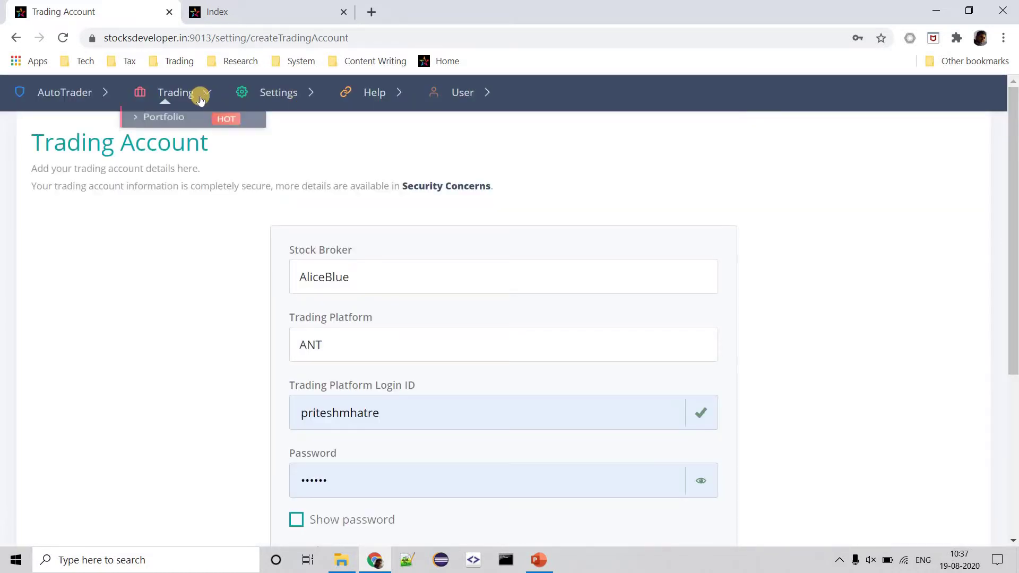
pyautogui.click(277, 94)
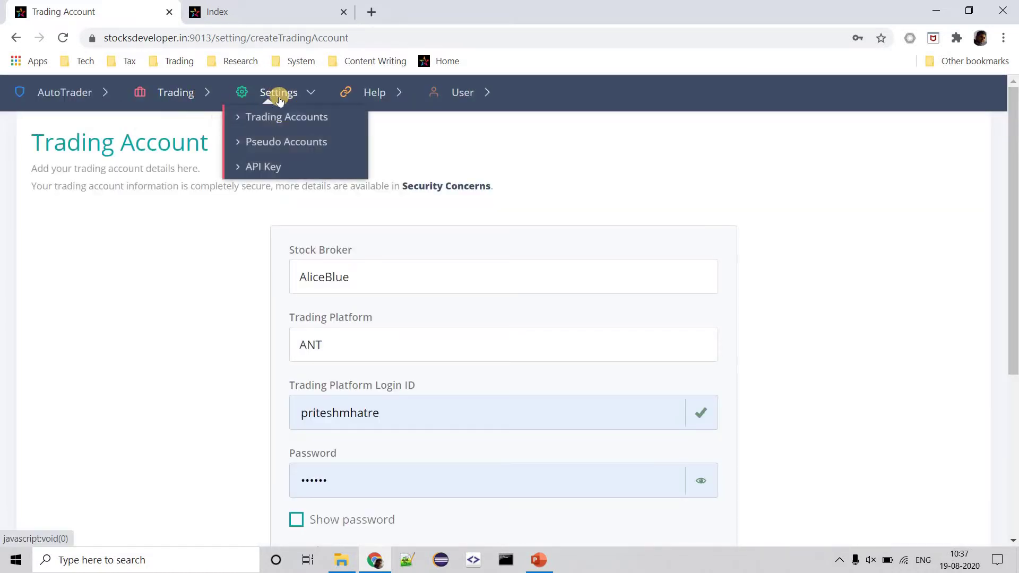
pyautogui.click(282, 139)
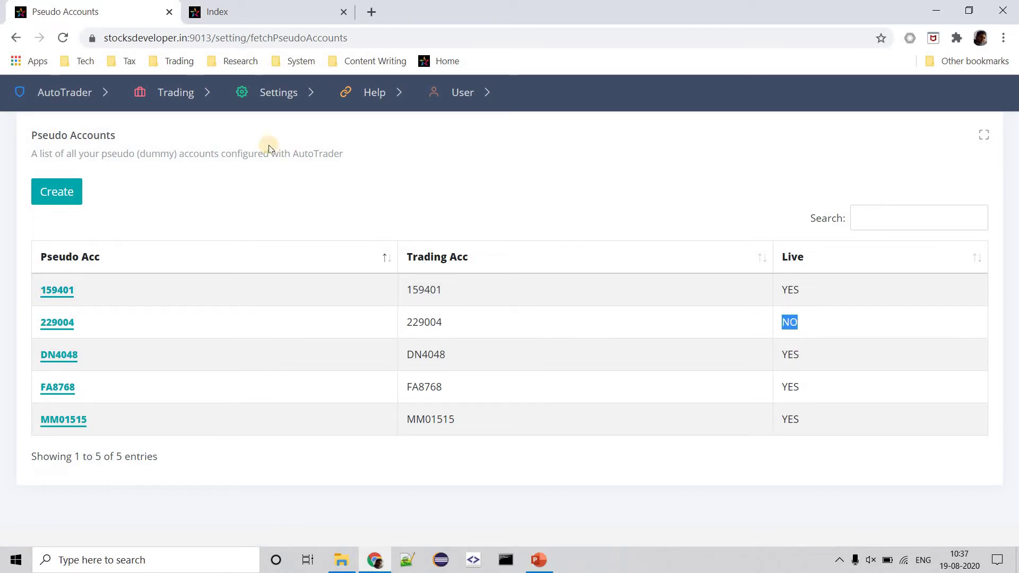
# Go back to the All Accounts Portfolio summary from the Trading menu.
pyautogui.click(183, 99)
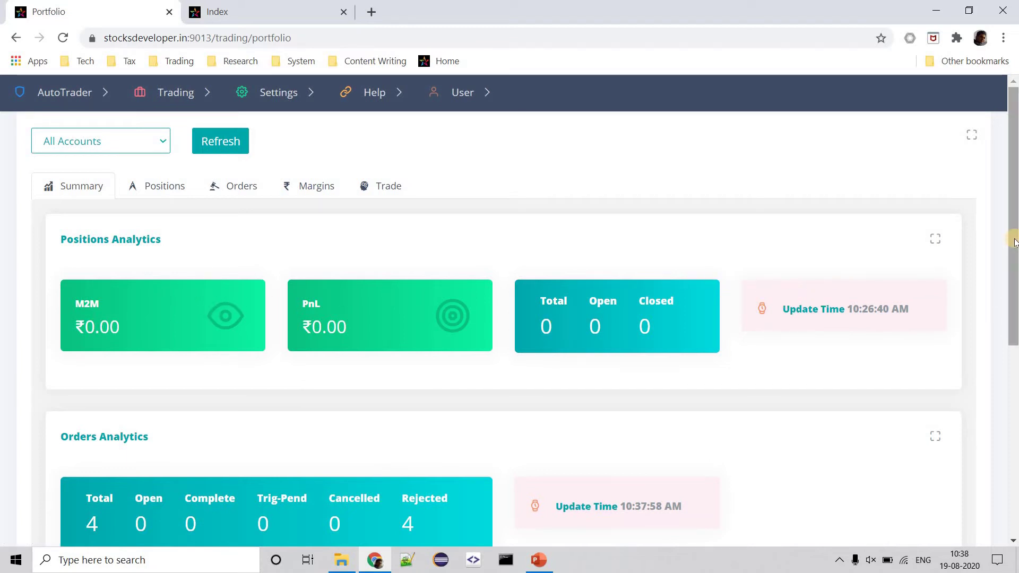
# Review the portfolio page, its account filter and the Trading Accounts list.
pyautogui.moveTo(1014, 245); pyautogui.dragTo(1014, 391)
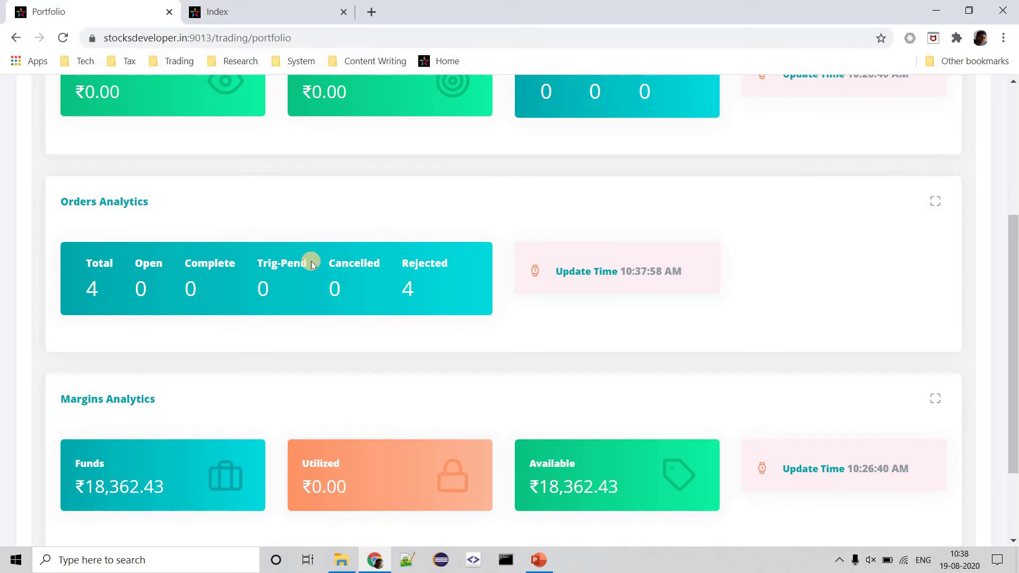
pyautogui.click(1013, 127)
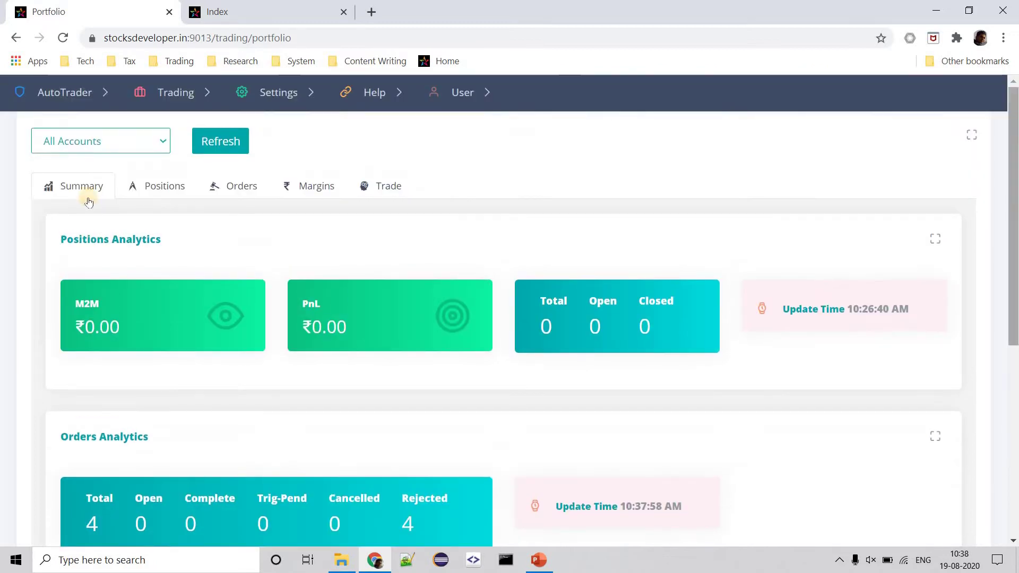
pyautogui.click(74, 142)
pyautogui.click(280, 94)
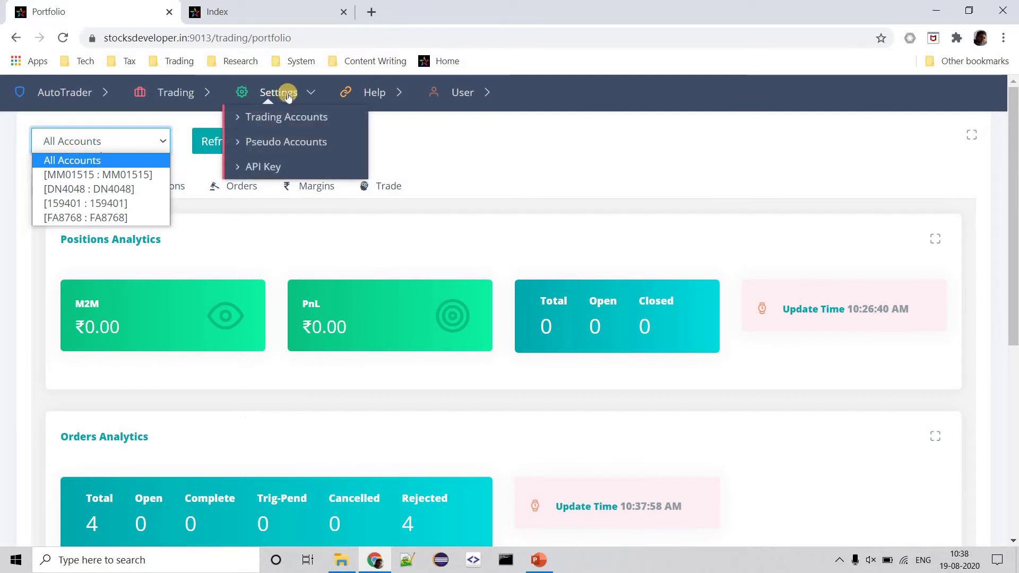
pyautogui.click(292, 121)
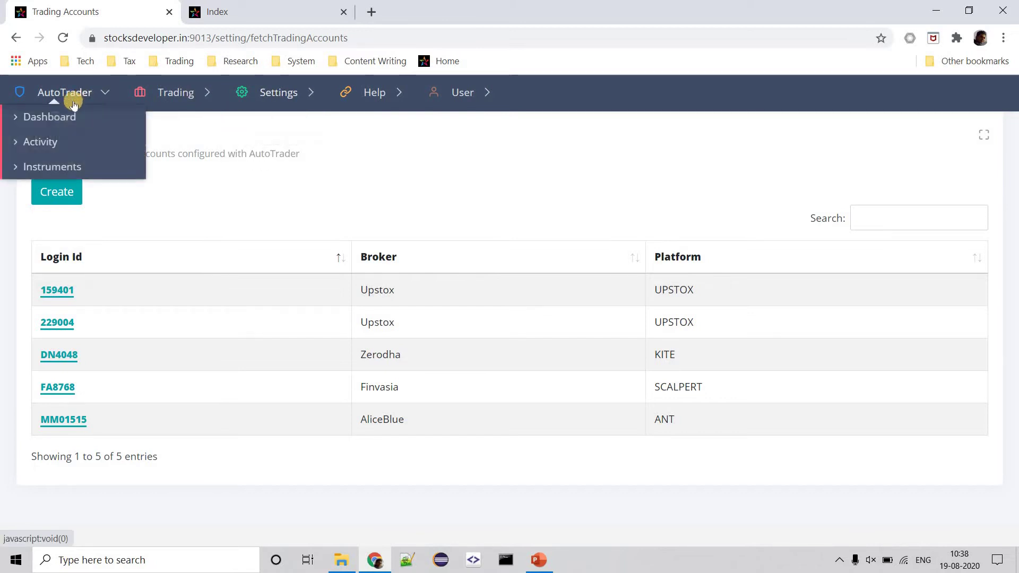
pyautogui.moveTo(175, 93)
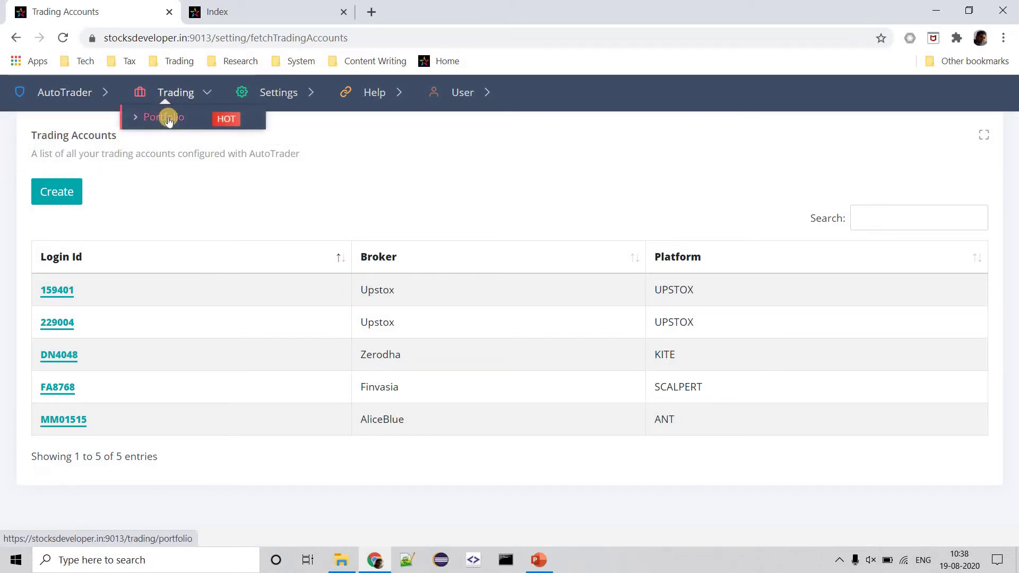
pyautogui.click(165, 117)
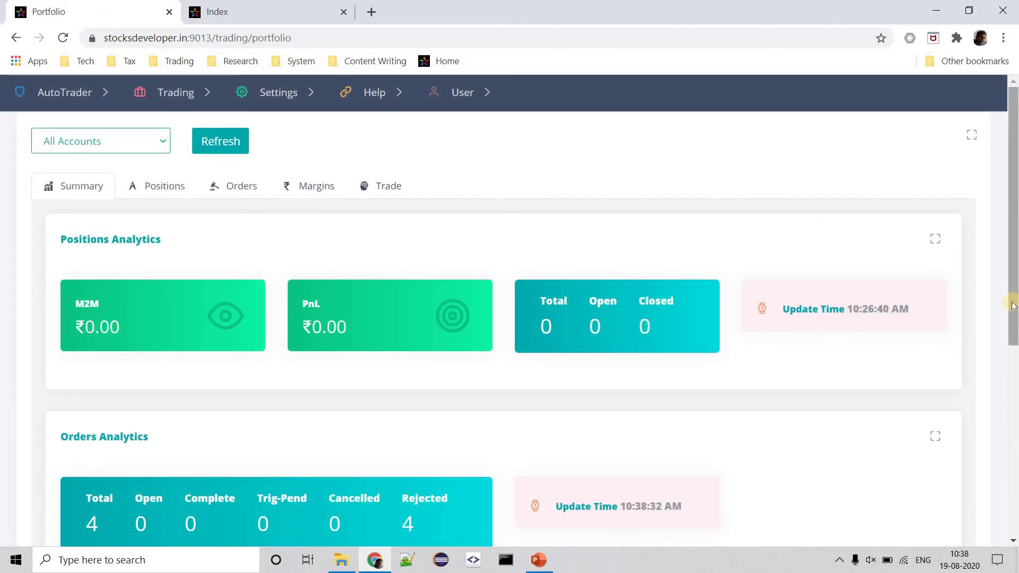
pyautogui.moveTo(1014, 305); pyautogui.dragTo(1013, 364)
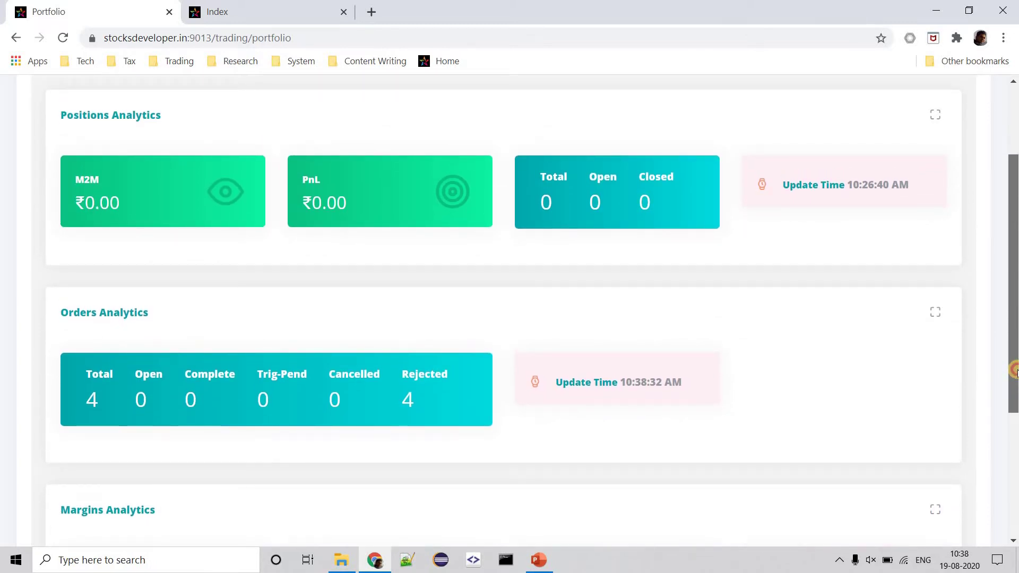
pyautogui.moveTo(1014, 371); pyautogui.dragTo(1013, 504)
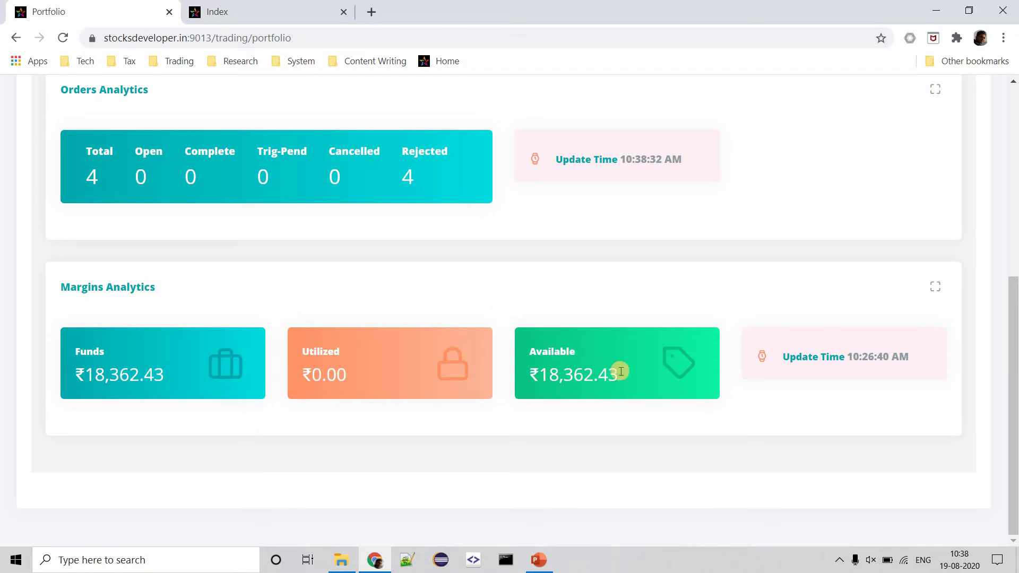
pyautogui.click(1013, 159)
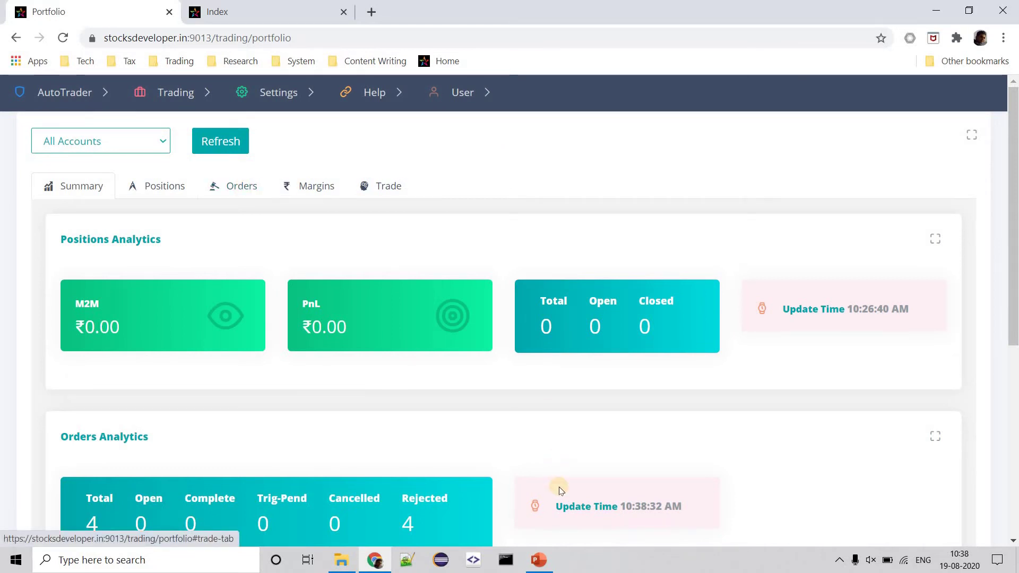
# Switch to PowerPoint and highlight the Register & Add Trading Accounts step on the How to Use? slide.
pyautogui.click(539, 562)
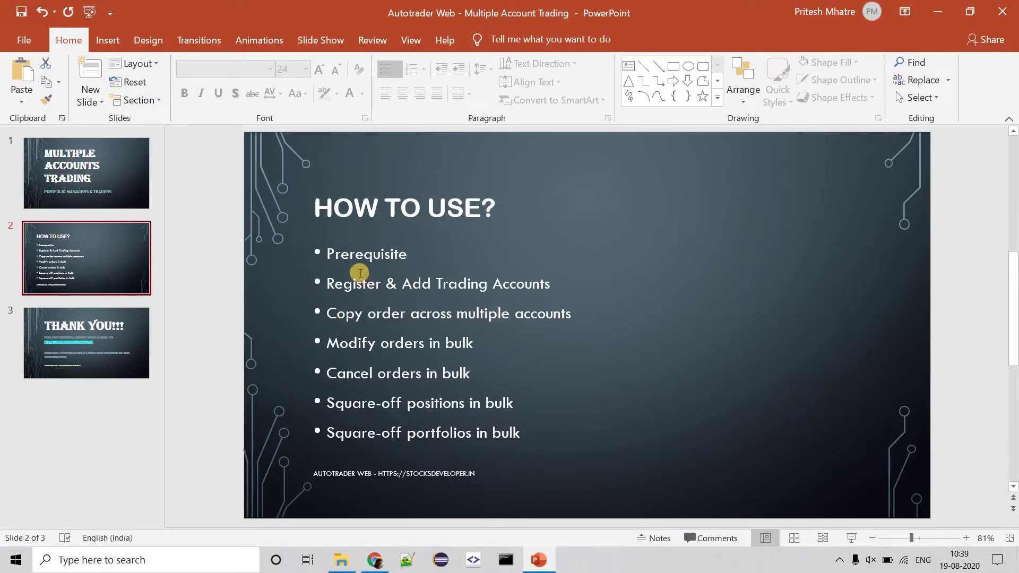
pyautogui.tripleClick(357, 284)
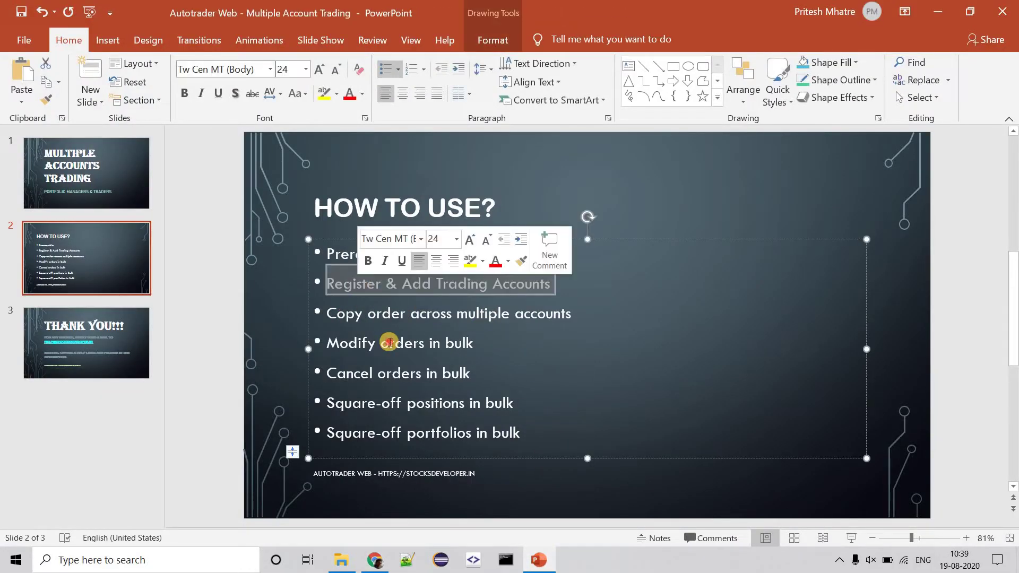
pyautogui.click(387, 341)
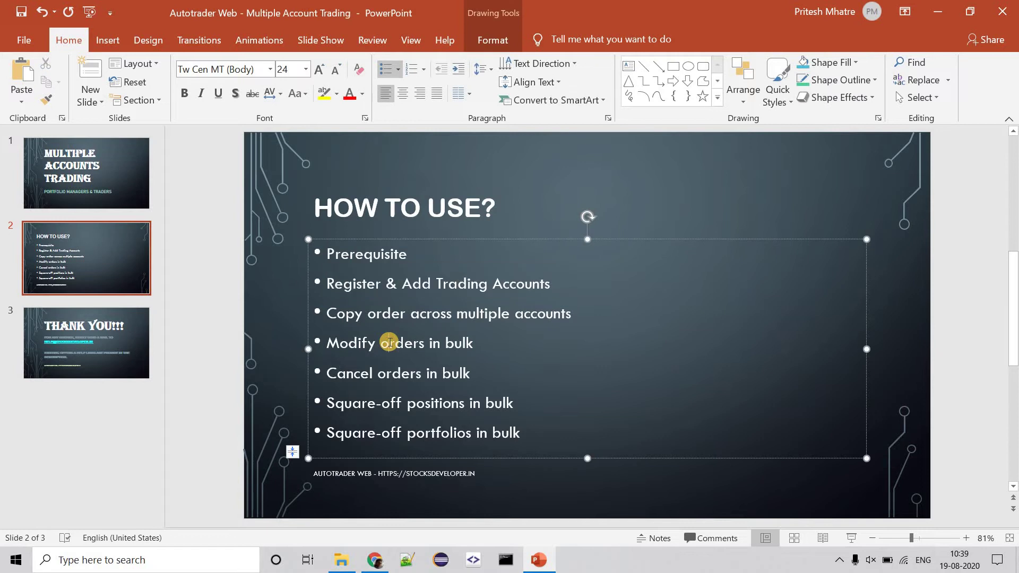
# Start a BUY order on NSE for WIPRO with quantity 1.
pyautogui.click(535, 563)
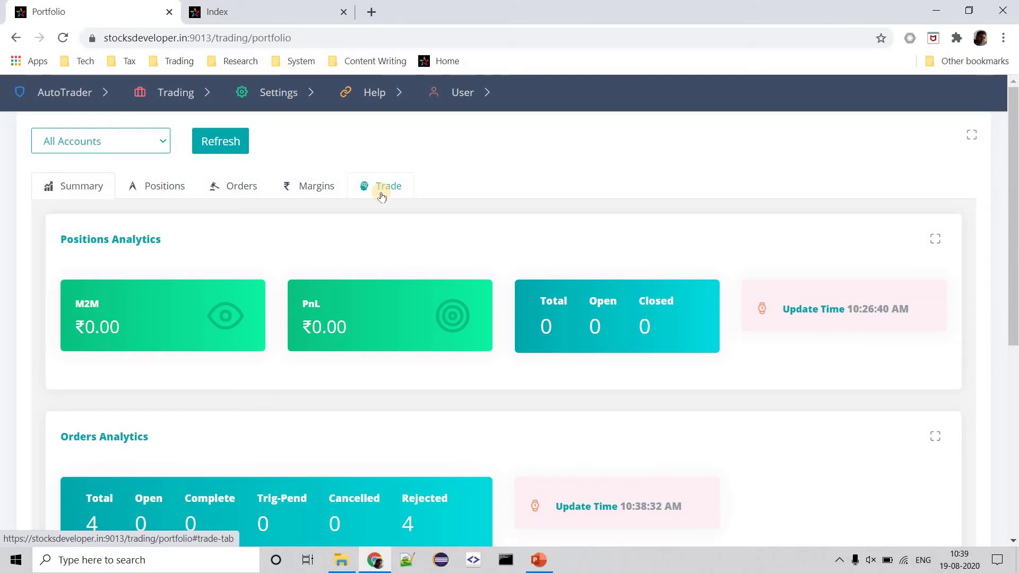
pyautogui.click(380, 196)
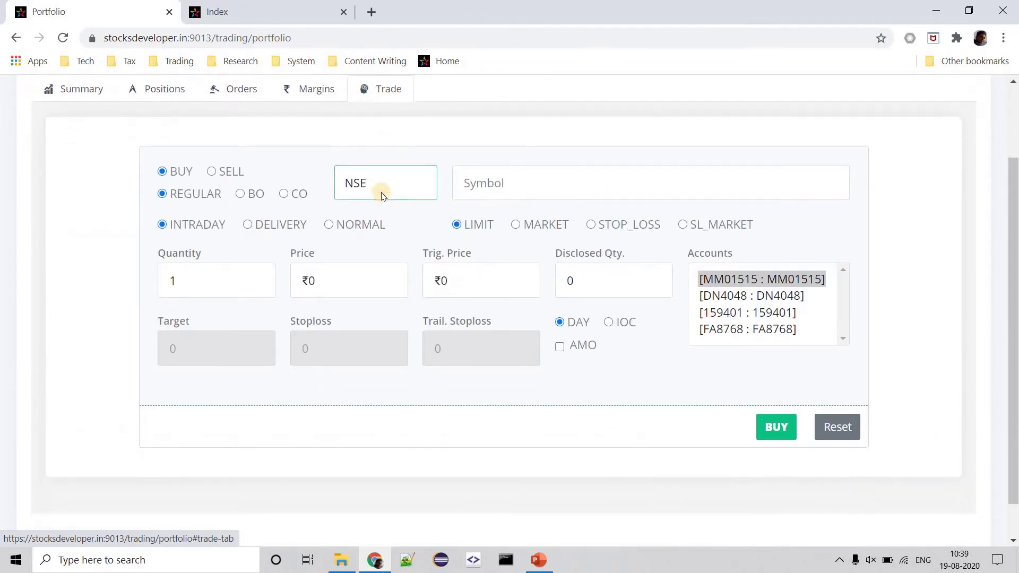
pyautogui.click(297, 183)
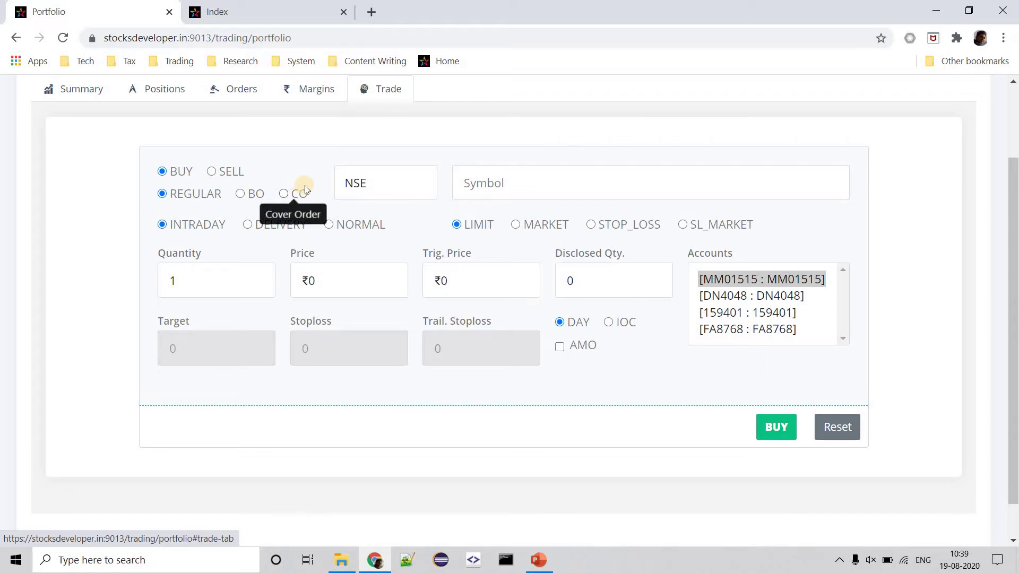
pyautogui.click(491, 182)
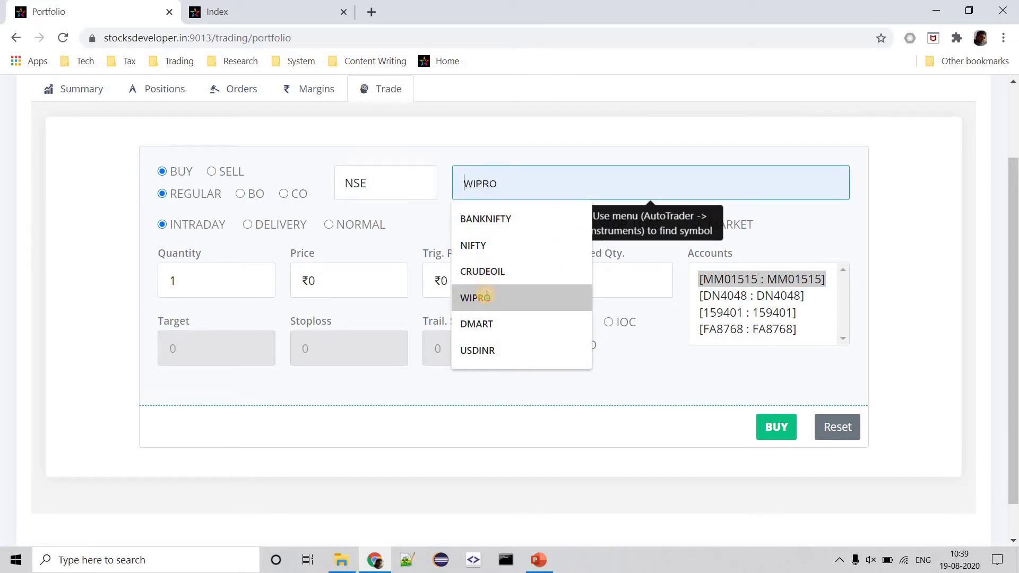
pyautogui.click(486, 295)
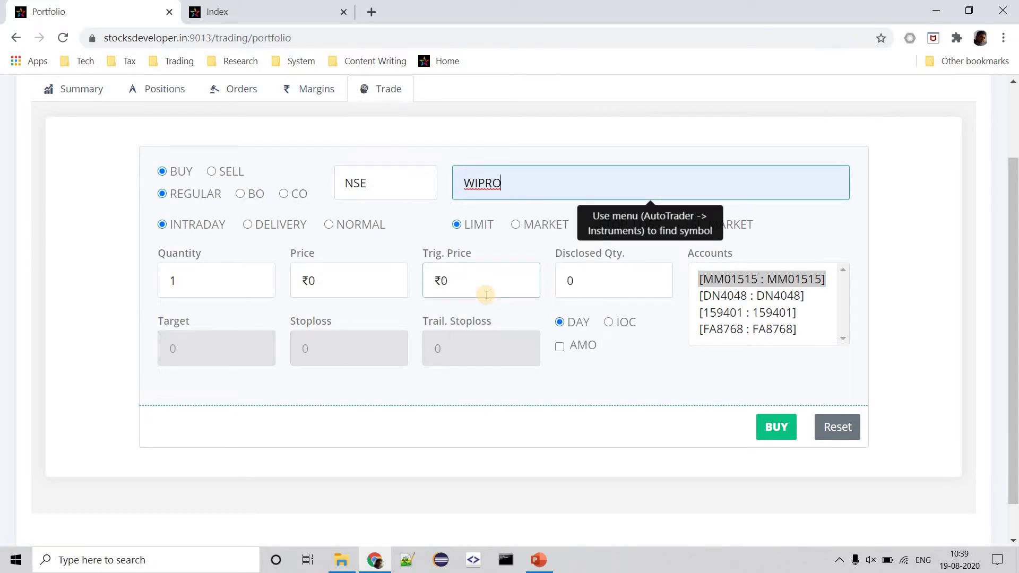
# Google 'nse wipro' to see Wipro at 284.75 INR, then return to the WIPRO order form.
pyautogui.click(371, 12)
pyautogui.write('nse')
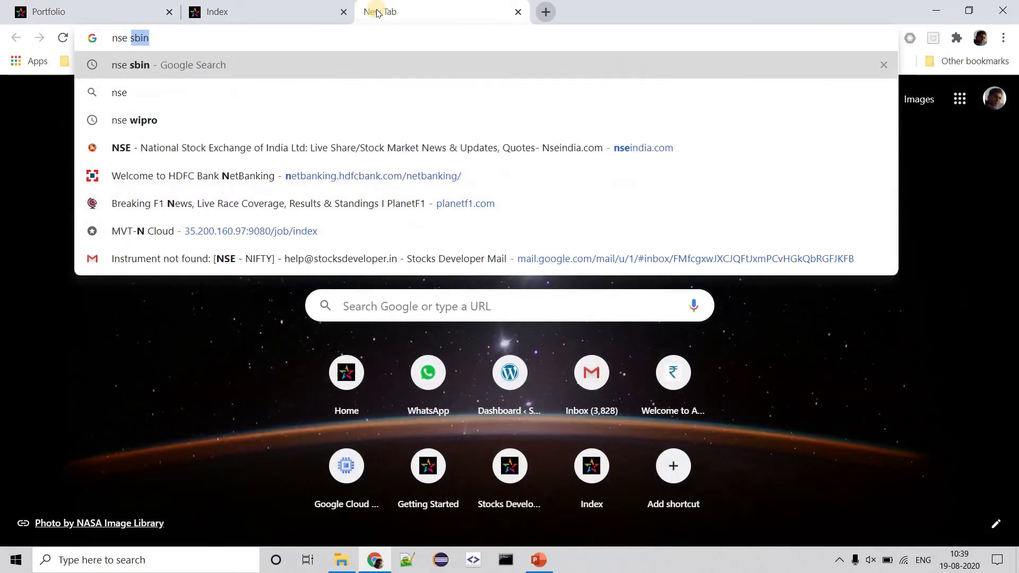
pyautogui.write(' wipro')
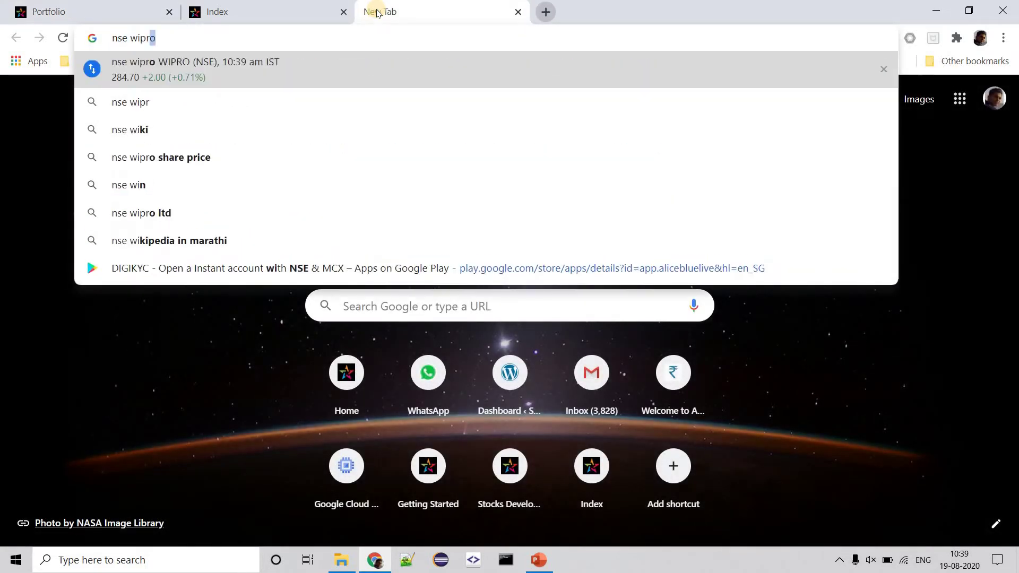
pyautogui.press('Return')
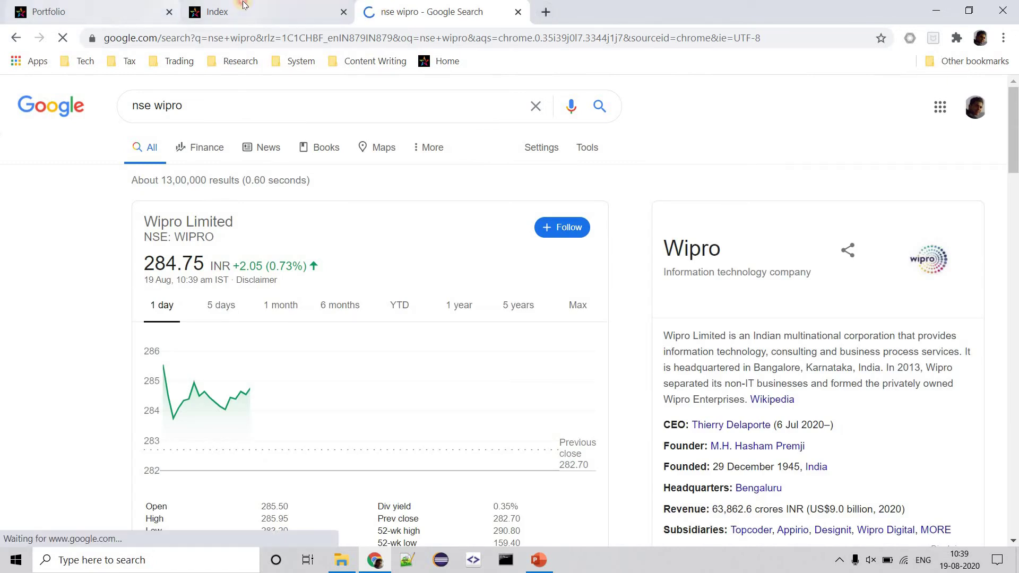
pyautogui.click(197, 5)
pyautogui.click(144, 5)
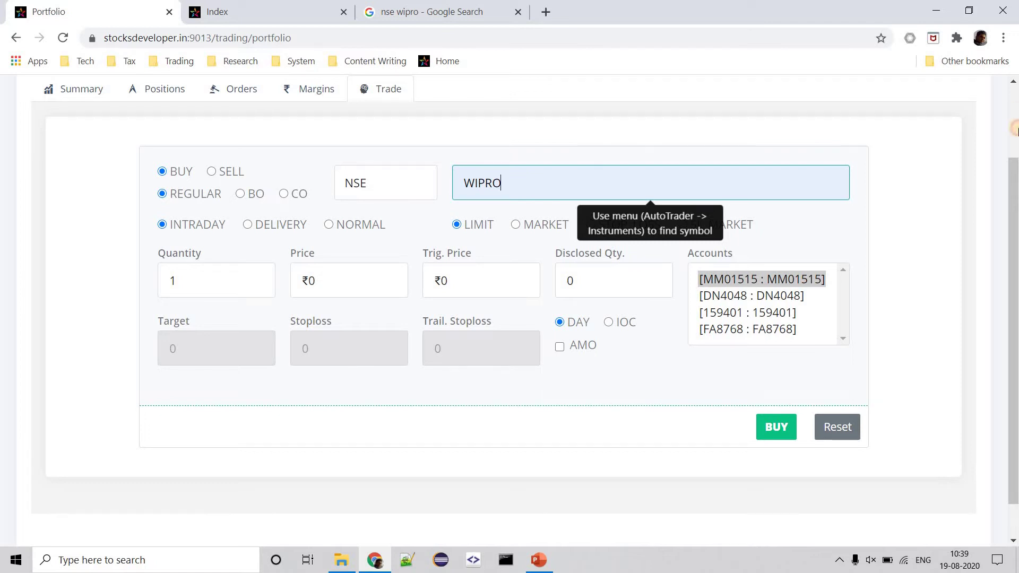
# Open the instrument search in a new tab with segment EQUITY.
pyautogui.scroll(2, 1015, 130)
pyautogui.click(69, 92)
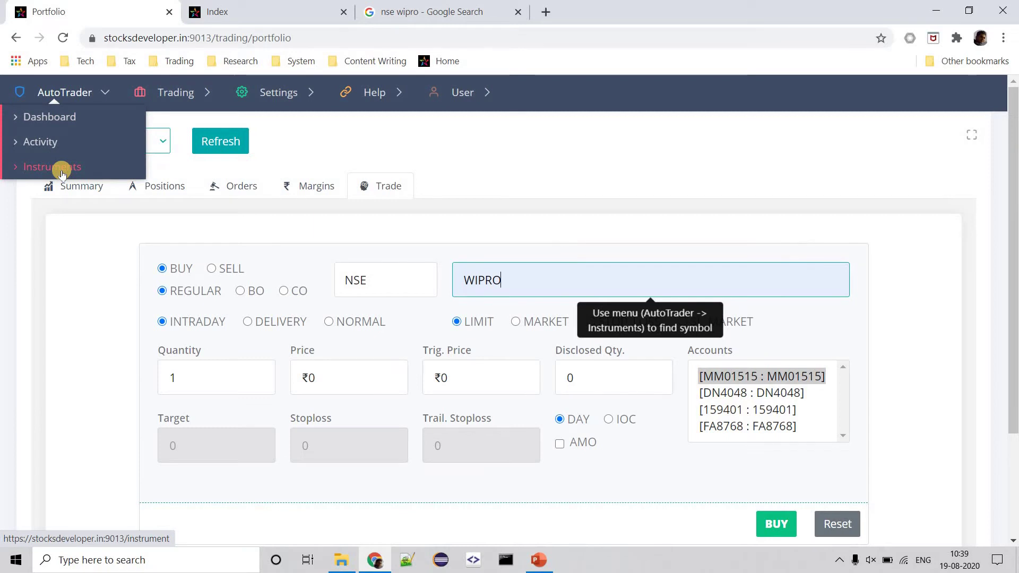
pyautogui.keyDown('ctrl'); pyautogui.click(63, 170); pyautogui.keyUp('ctrl')
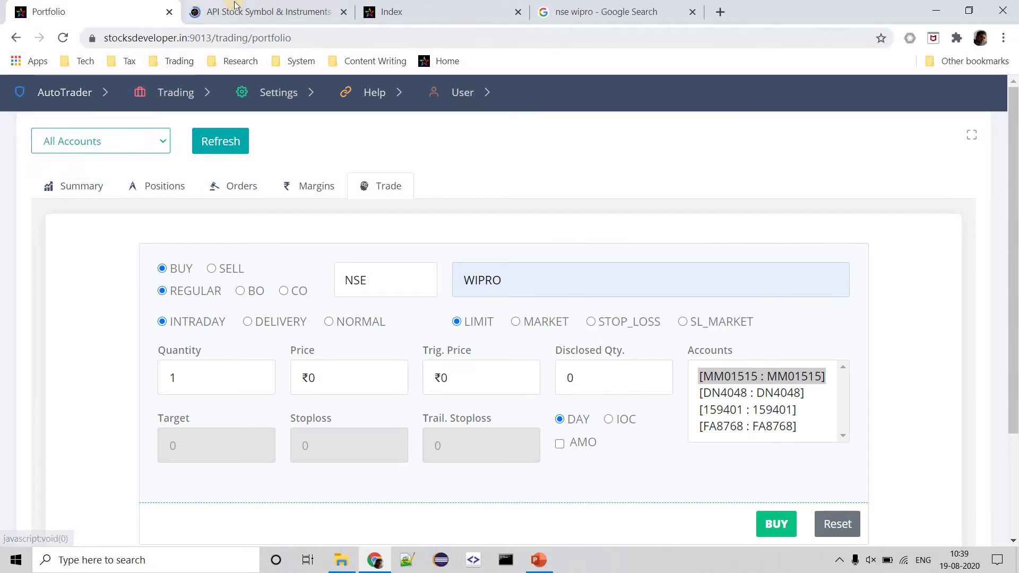
pyautogui.click(235, 7)
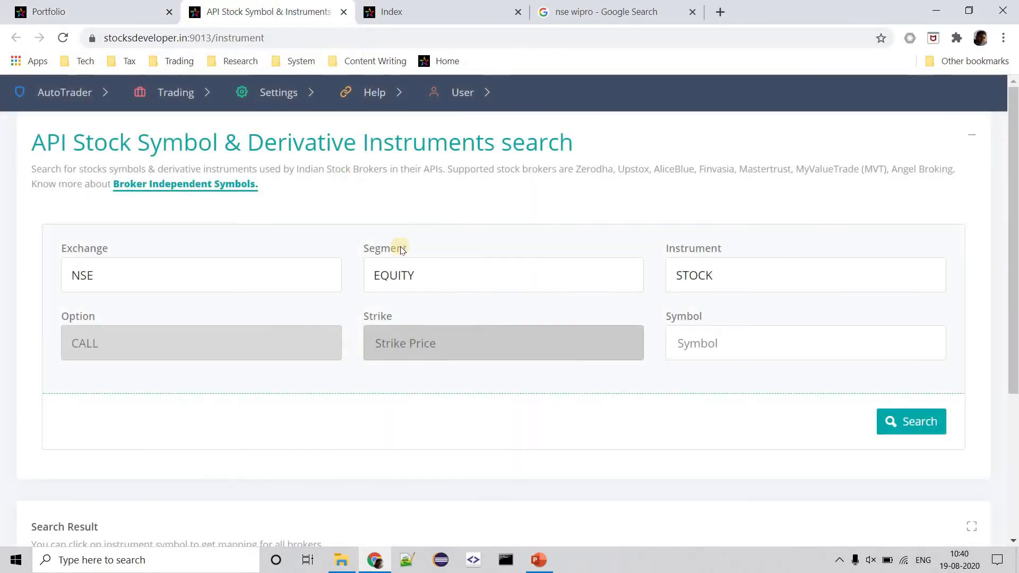
pyautogui.click(508, 281)
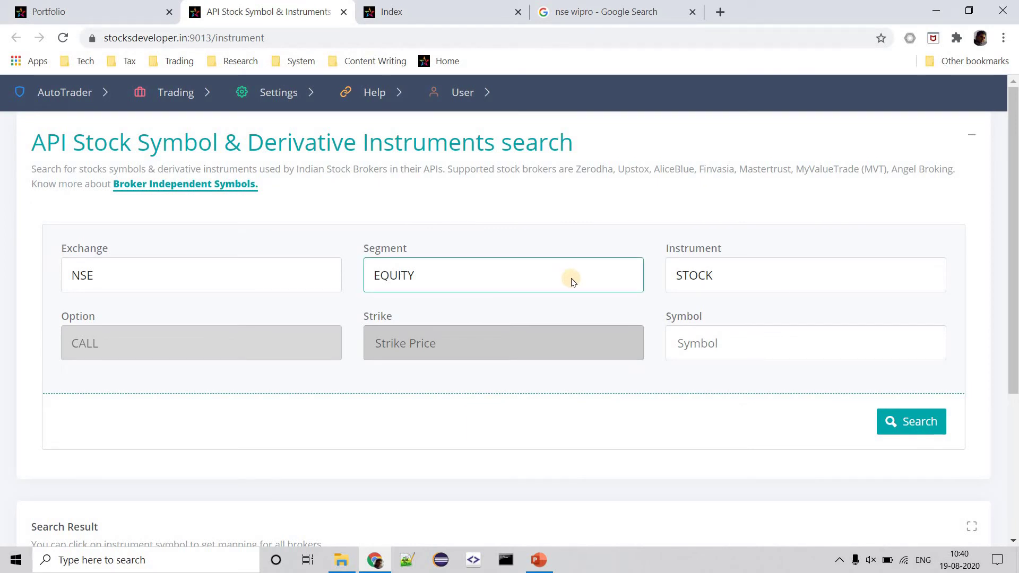
pyautogui.hotkey('alt', 'Down')
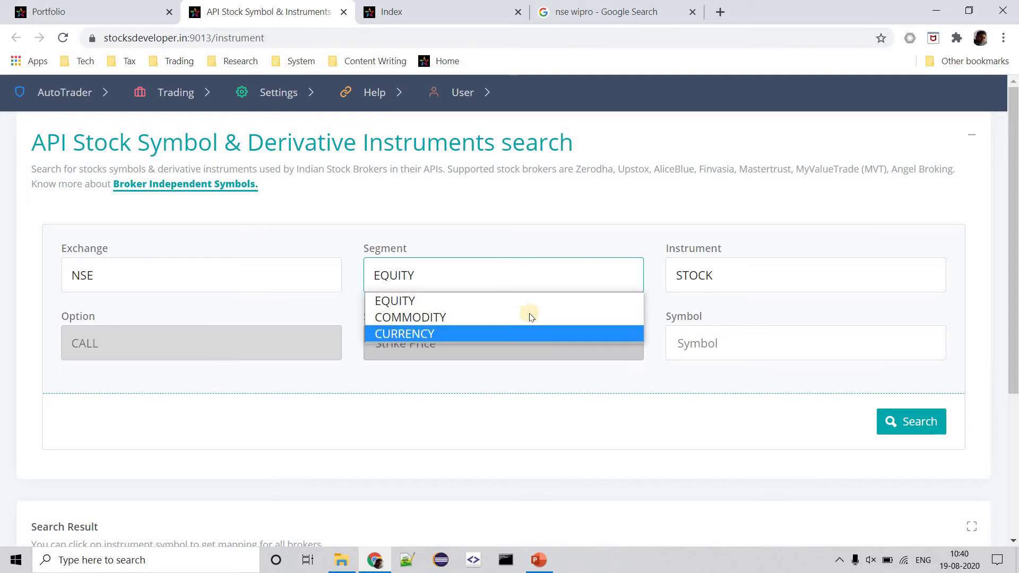
pyautogui.click(710, 283)
# Search FUTURE contracts for BANKNIFTY, select BANKNIFTY_24-SEP-2020_FUT, then close the search tab.
pyautogui.click(711, 284)
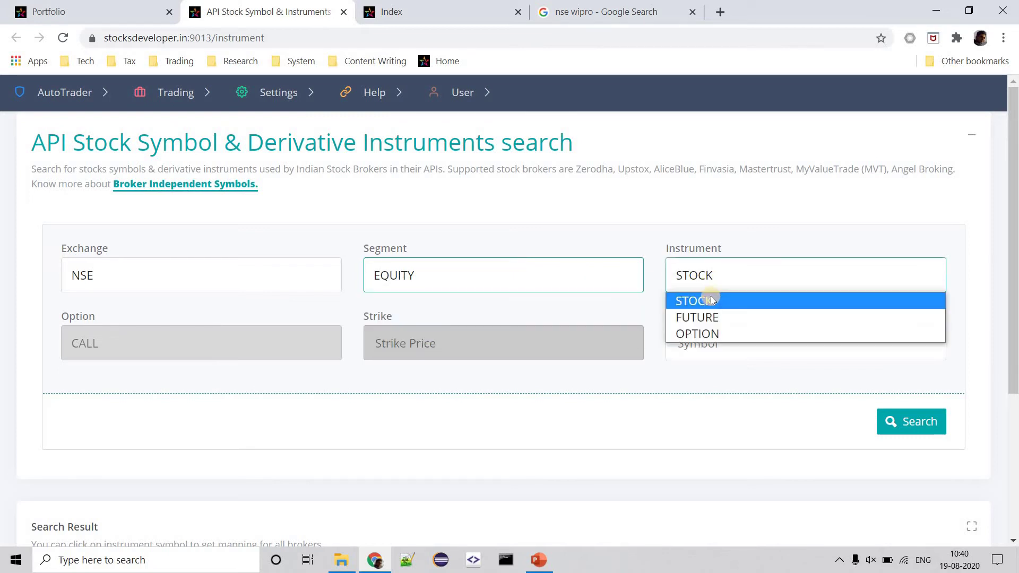
pyautogui.click(710, 316)
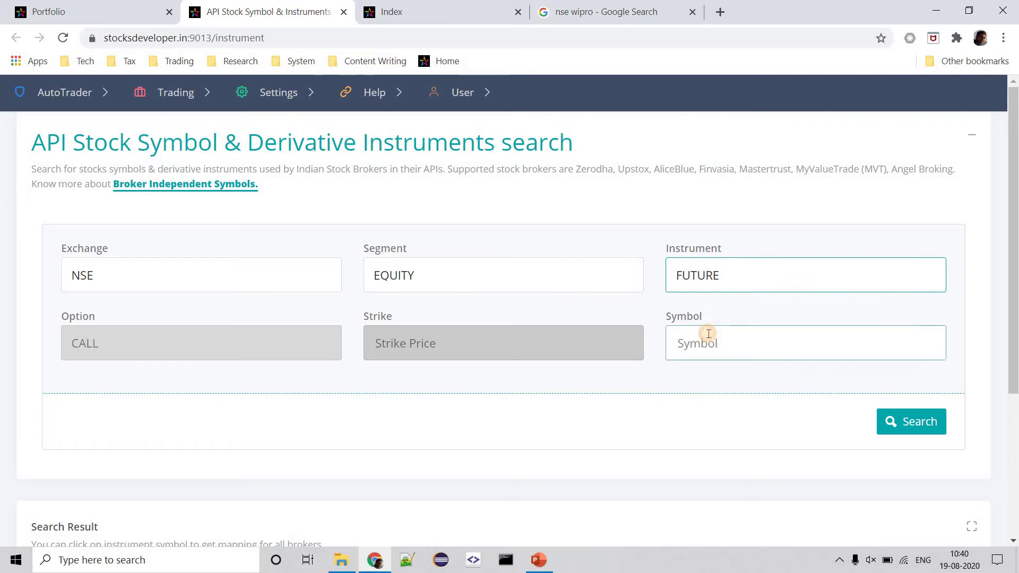
pyautogui.click(709, 333)
pyautogui.click(709, 380)
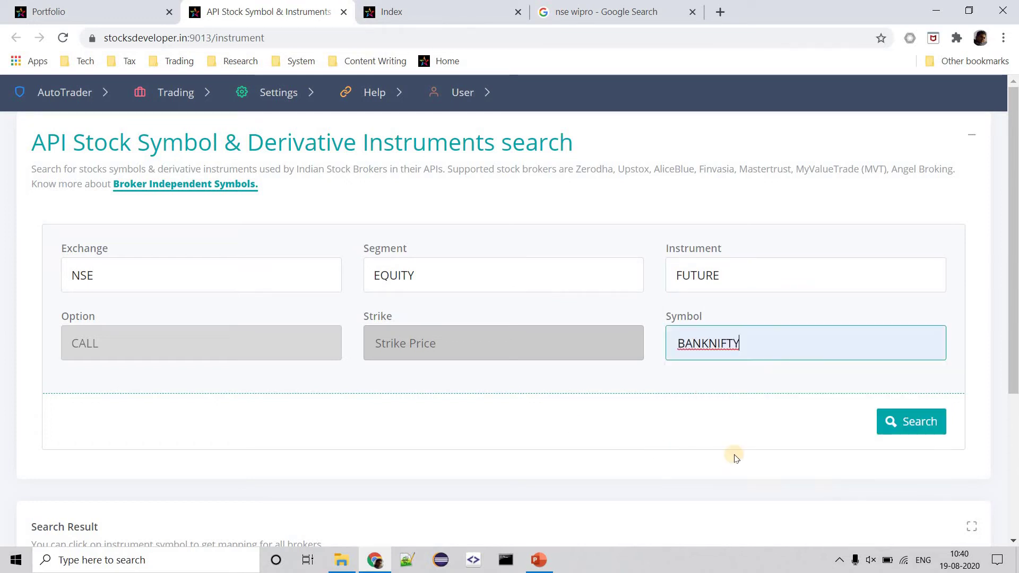
pyautogui.click(910, 423)
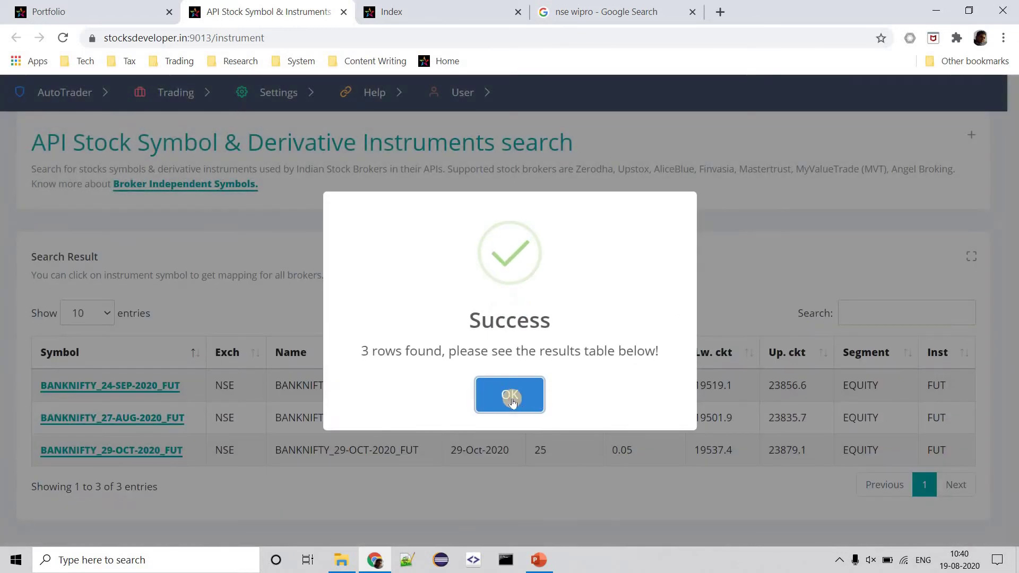
pyautogui.click(510, 399)
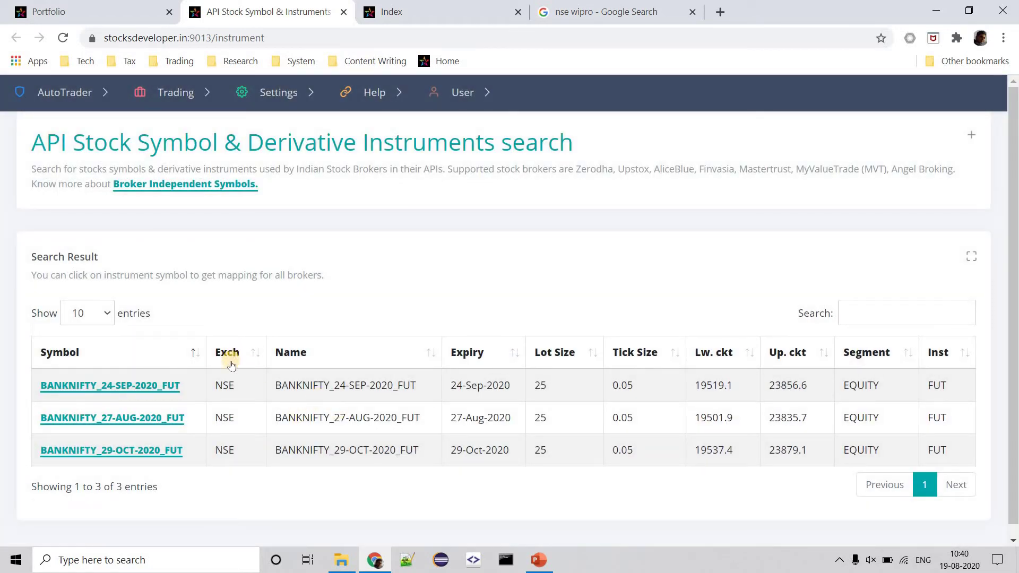
pyautogui.tripleClick(293, 386)
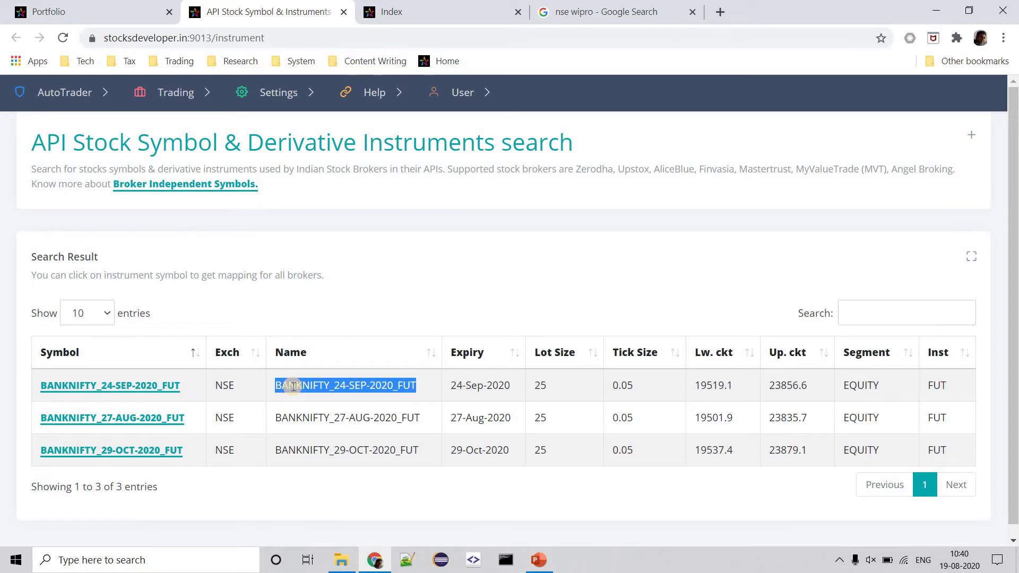
pyautogui.click(344, 13)
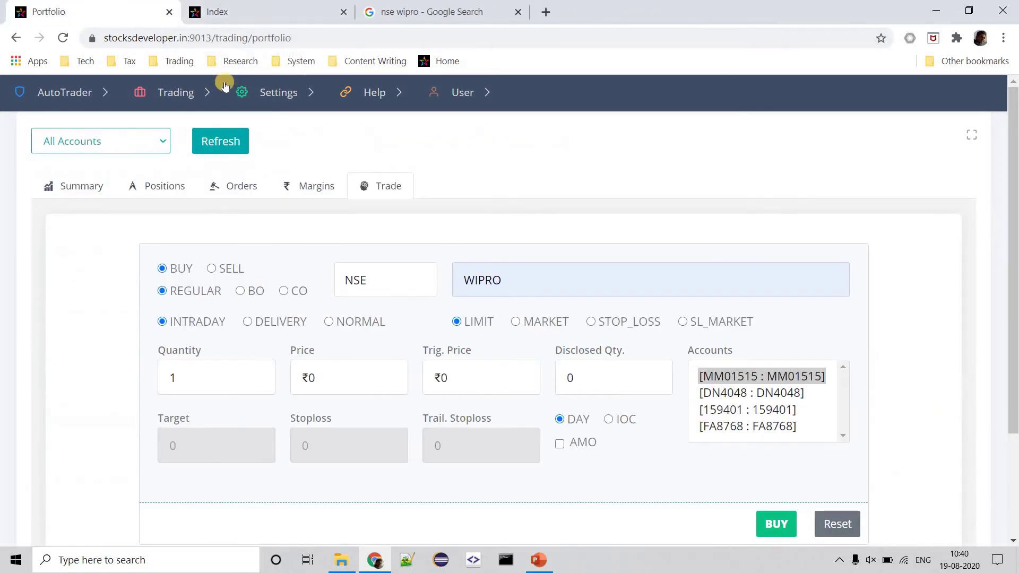
# Make the WIPRO order a MARKET order with quantity 2.
pyautogui.click(519, 329)
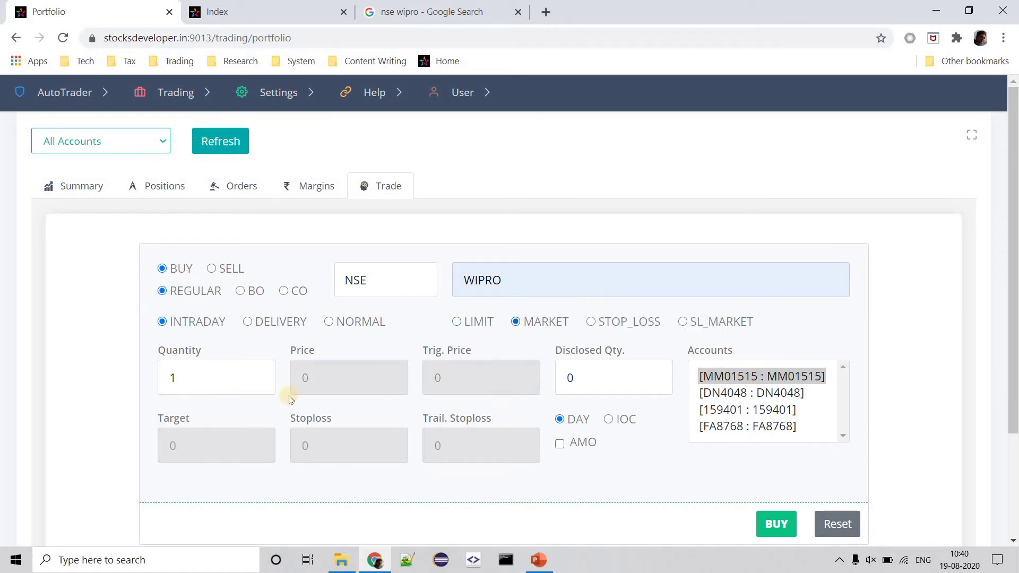
pyautogui.click(214, 380)
pyautogui.doubleClick(214, 381)
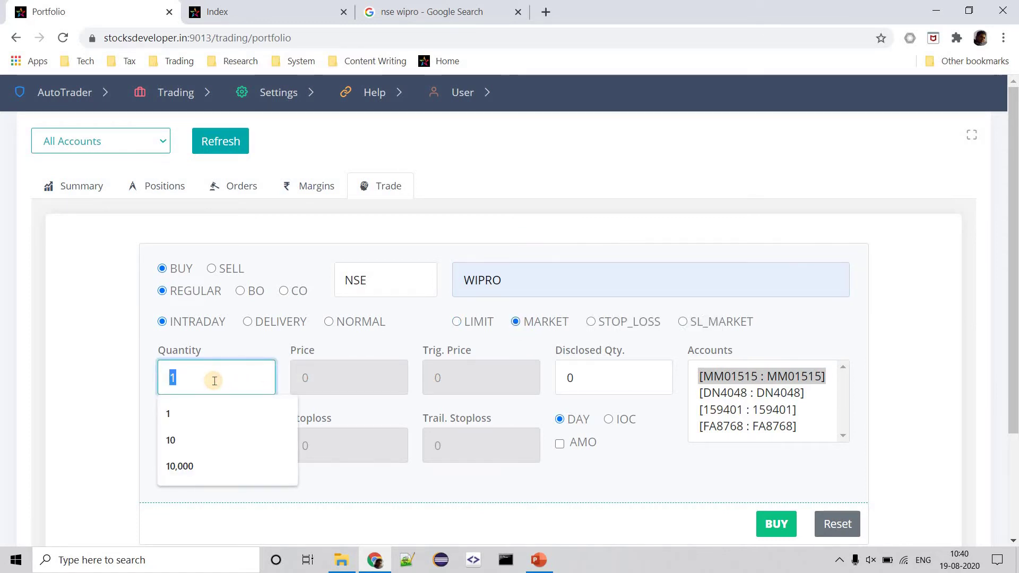
pyautogui.write('2')
pyautogui.click(163, 352)
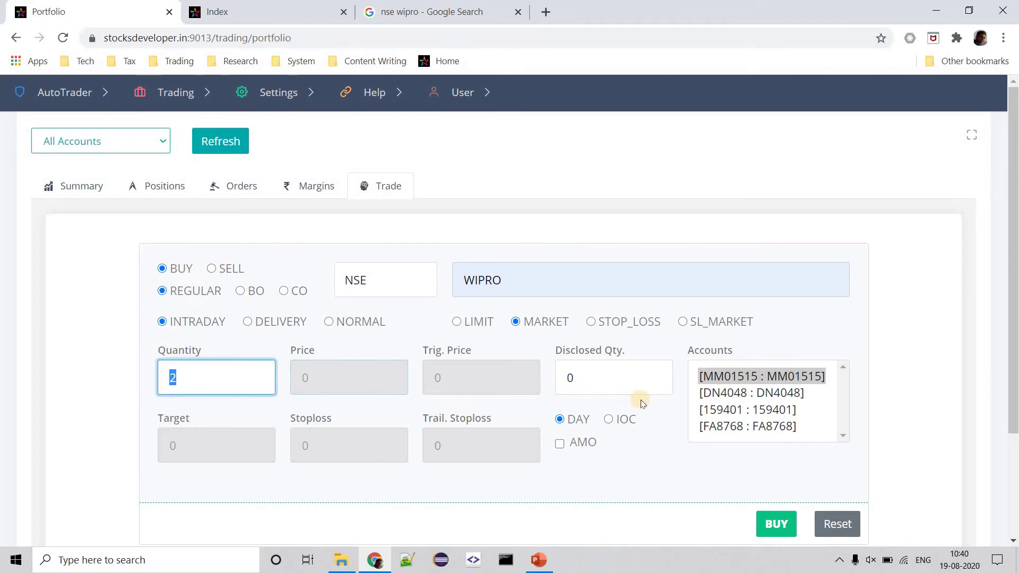
pyautogui.moveTo(748, 398)
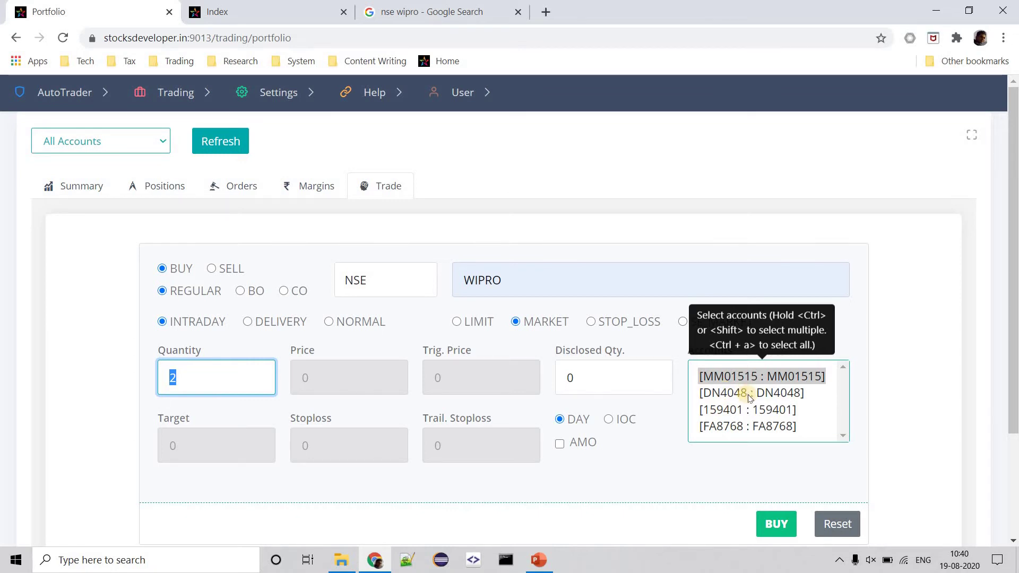
# Include all four trading accounts and place the BUY order.
pyautogui.keyDown('shift'); pyautogui.click(749, 399); pyautogui.keyUp('shift')
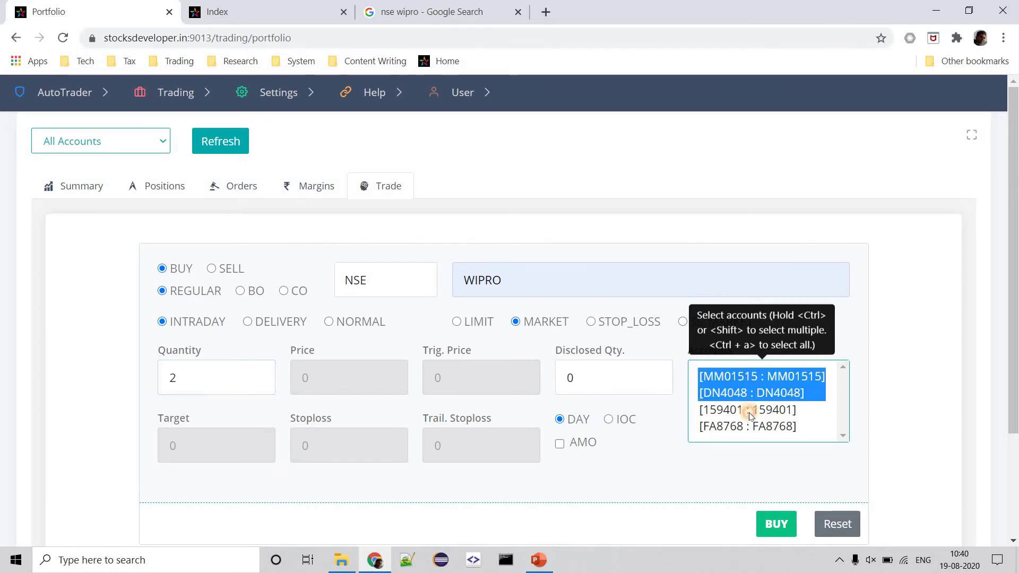
pyautogui.keyDown('shift'); pyautogui.click(749, 411); pyautogui.keyUp('shift')
pyautogui.click(747, 426)
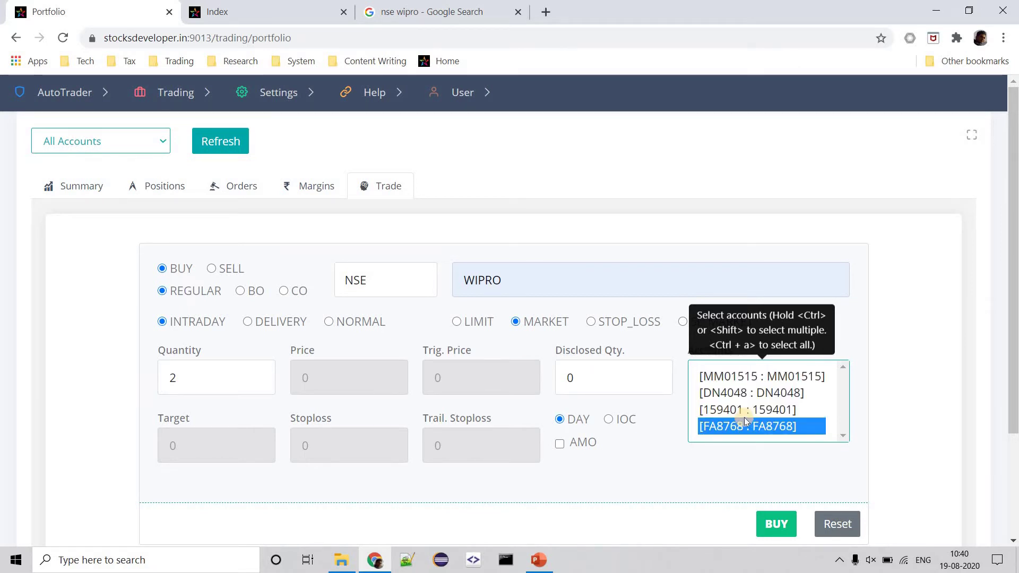
pyautogui.hotkey('ctrl', 'a')
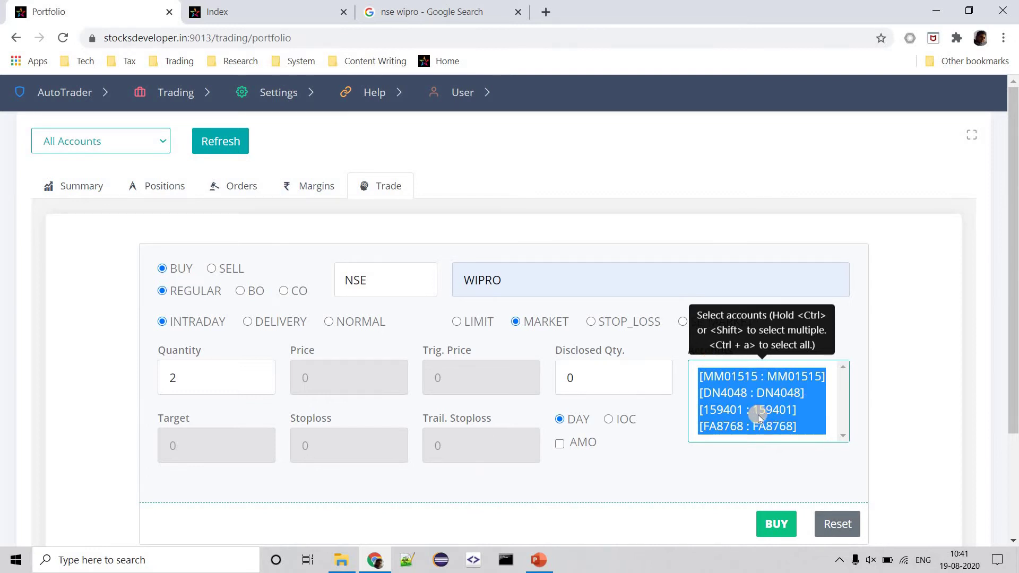
pyautogui.click(772, 525)
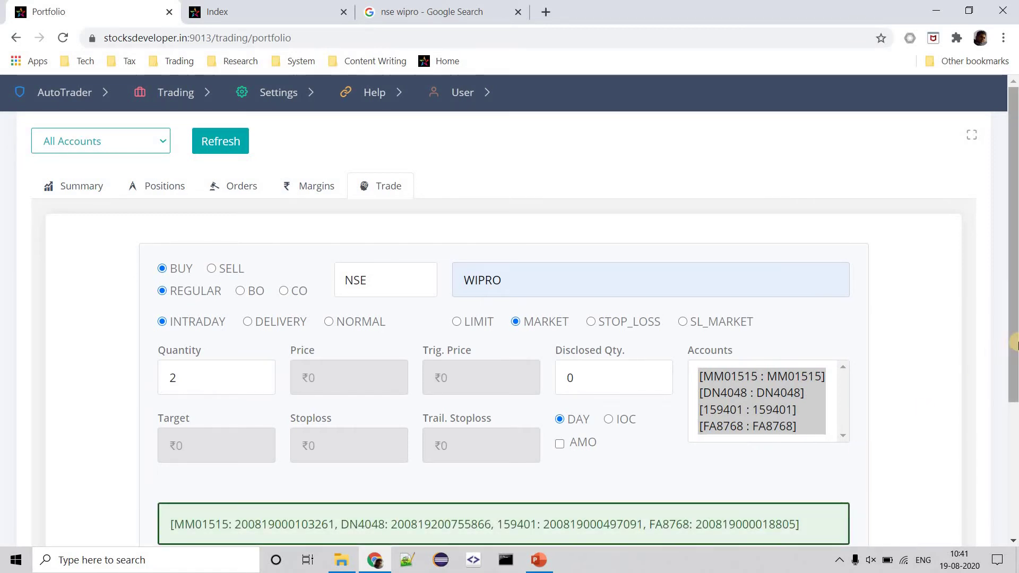
# Read the four order IDs in the green result box, dismiss it, and return to the top.
pyautogui.scroll(-2, 605, 323)
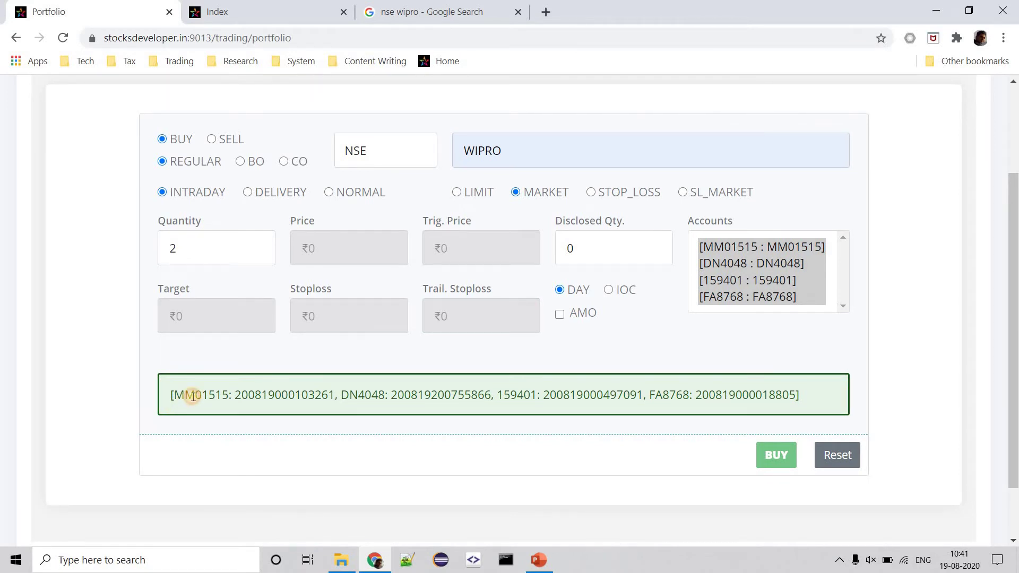
pyautogui.doubleClick(192, 396)
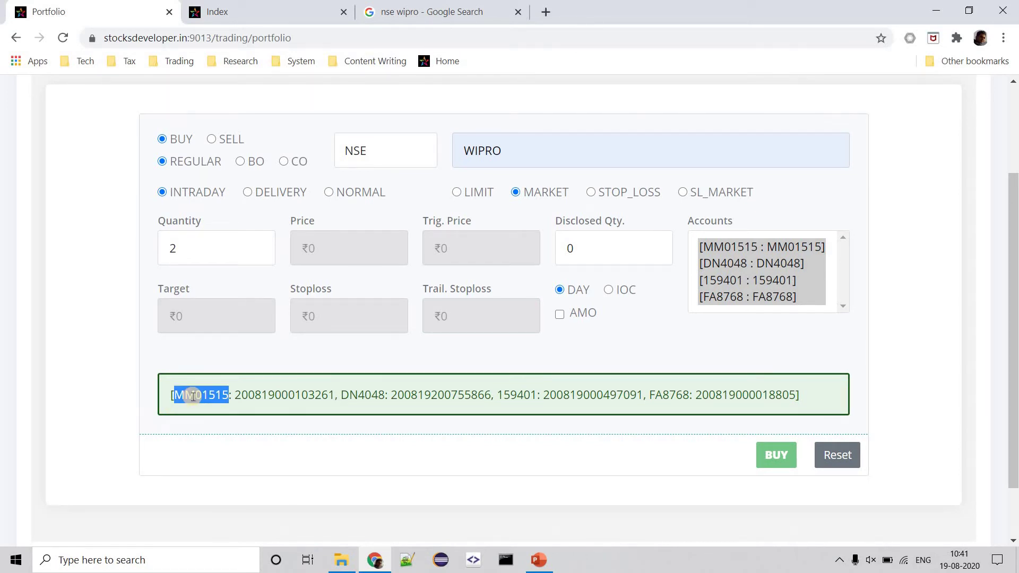
pyautogui.click(192, 396)
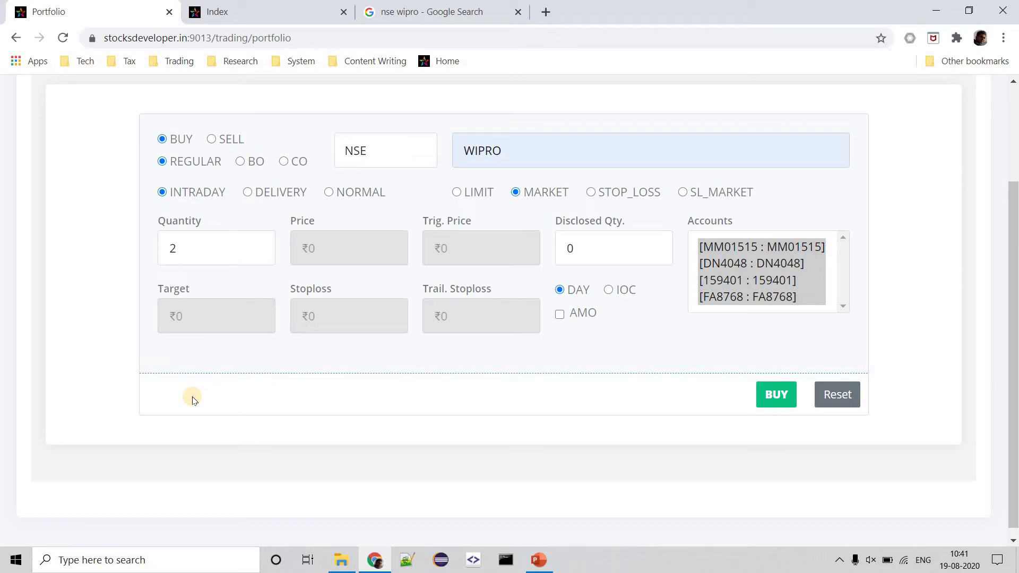
pyautogui.click(1014, 130)
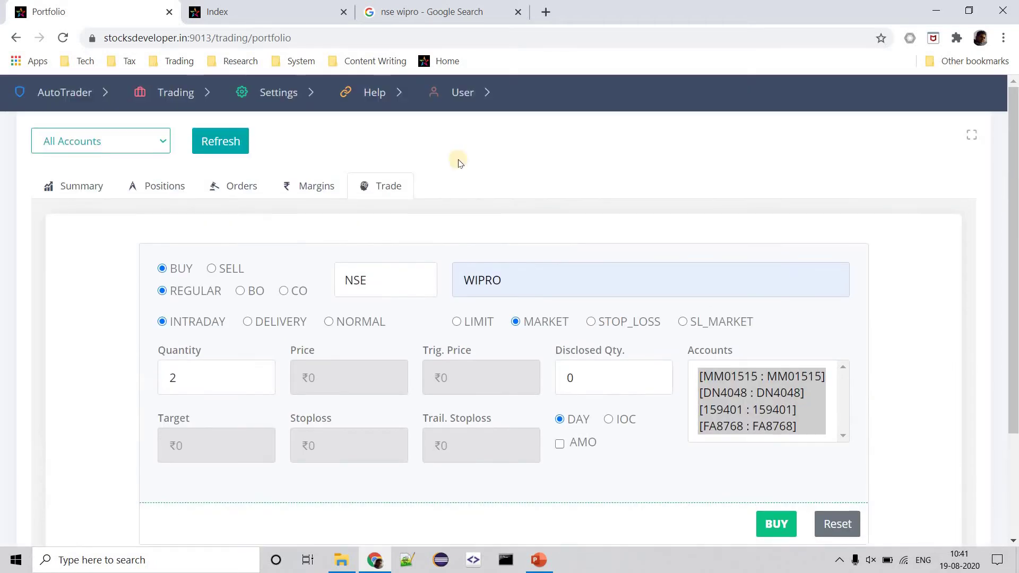
# Filter Orders to COMPLETE, then view Positions showing WIPRO net quantity 2 per account.
pyautogui.click(230, 186)
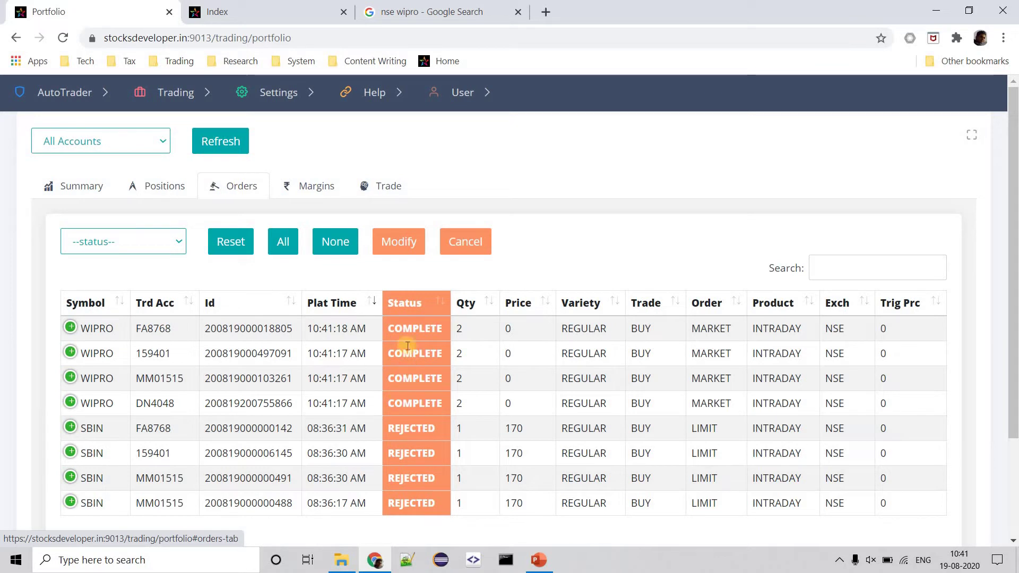
pyautogui.click(164, 252)
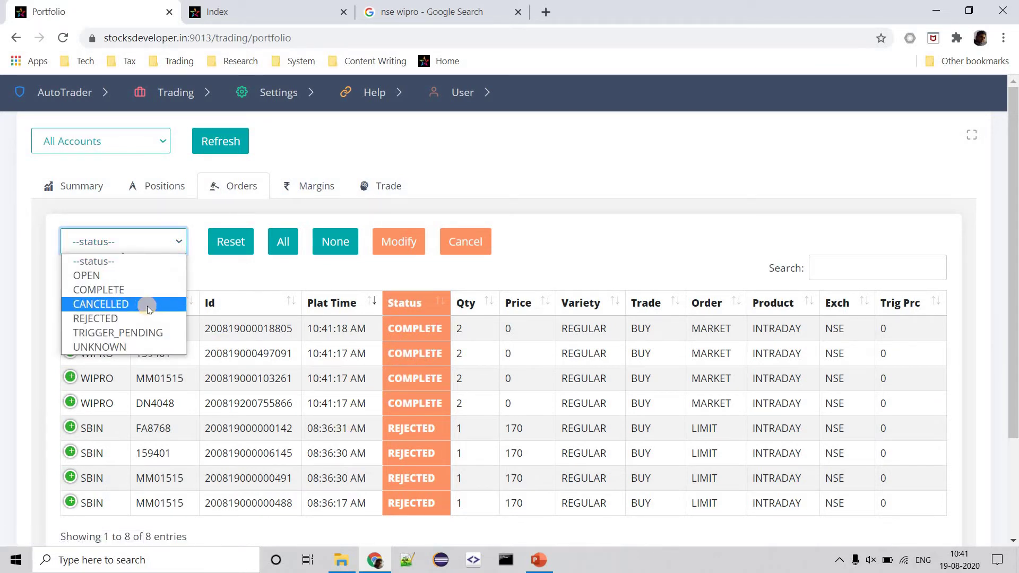
pyautogui.click(135, 289)
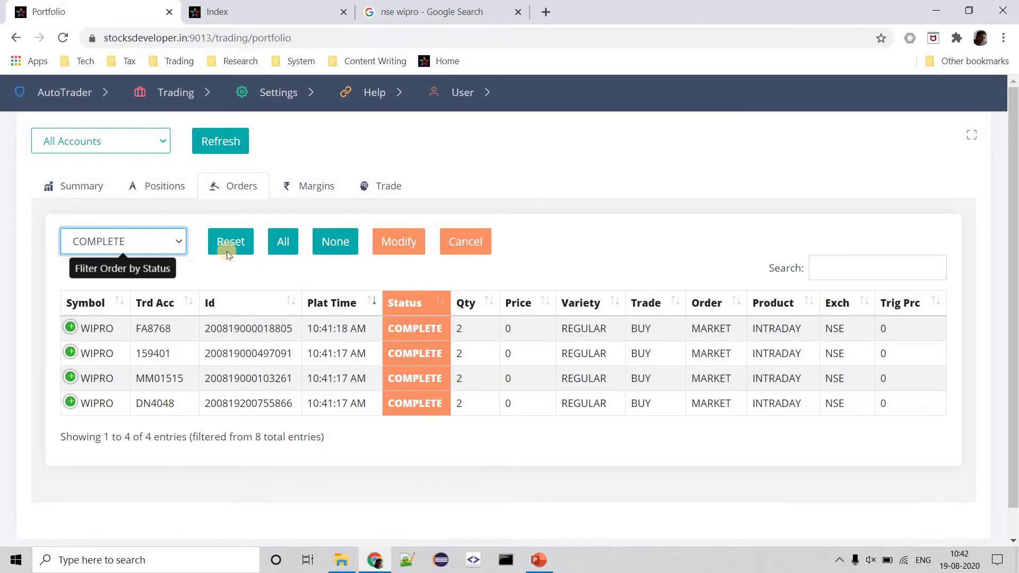
pyautogui.click(153, 187)
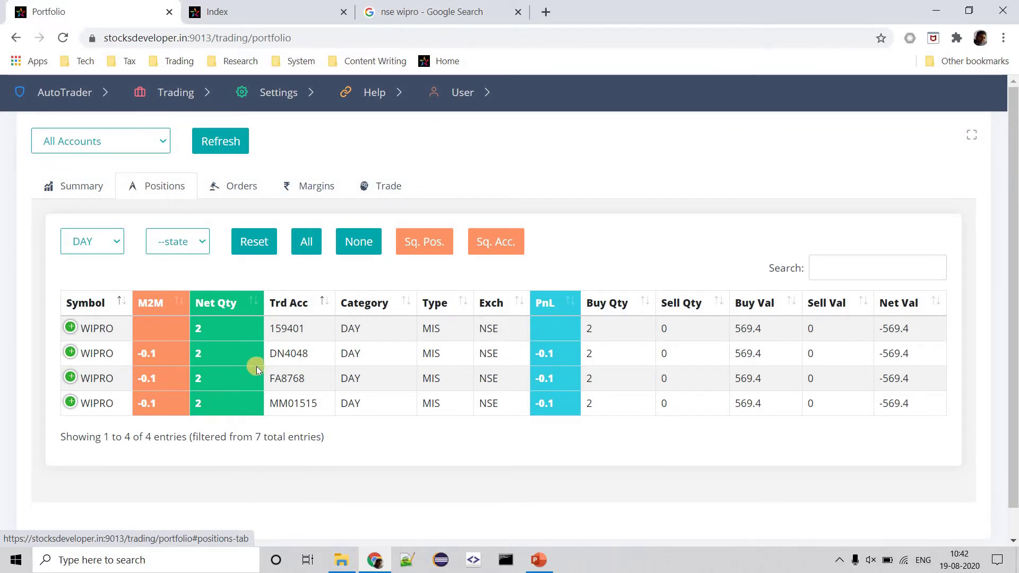
# Select the second account's WIPRO position, search for its account, then clear the search.
pyautogui.click(168, 241)
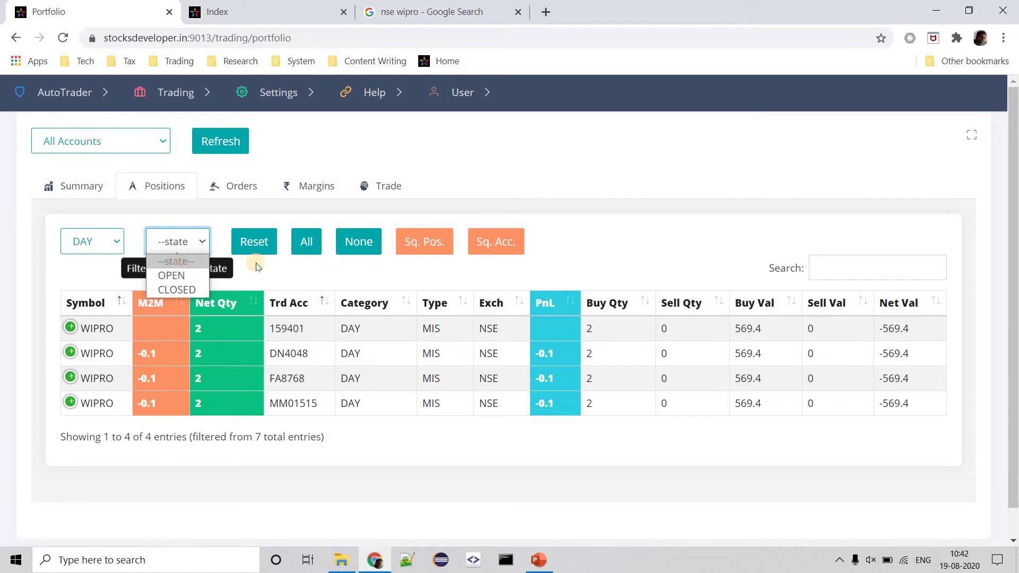
pyautogui.click(292, 276)
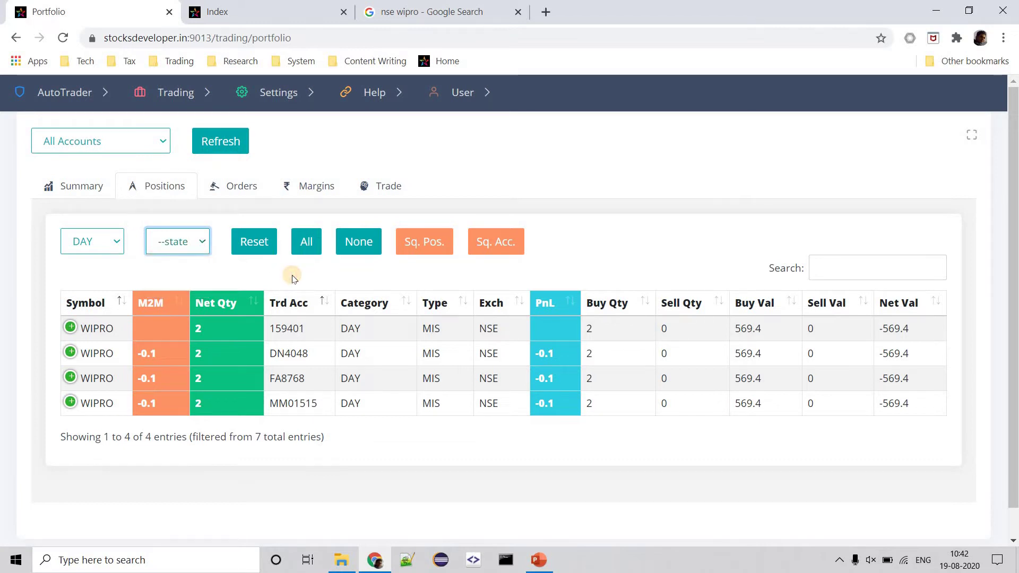
pyautogui.doubleClick(290, 361)
pyautogui.hotkey('ctrl', 'c')
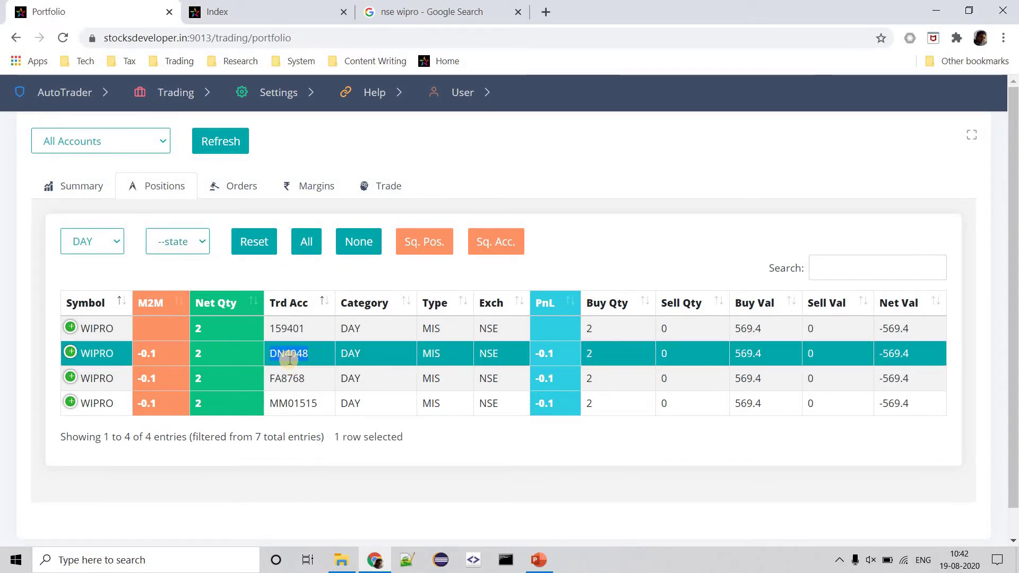
pyautogui.click(861, 276)
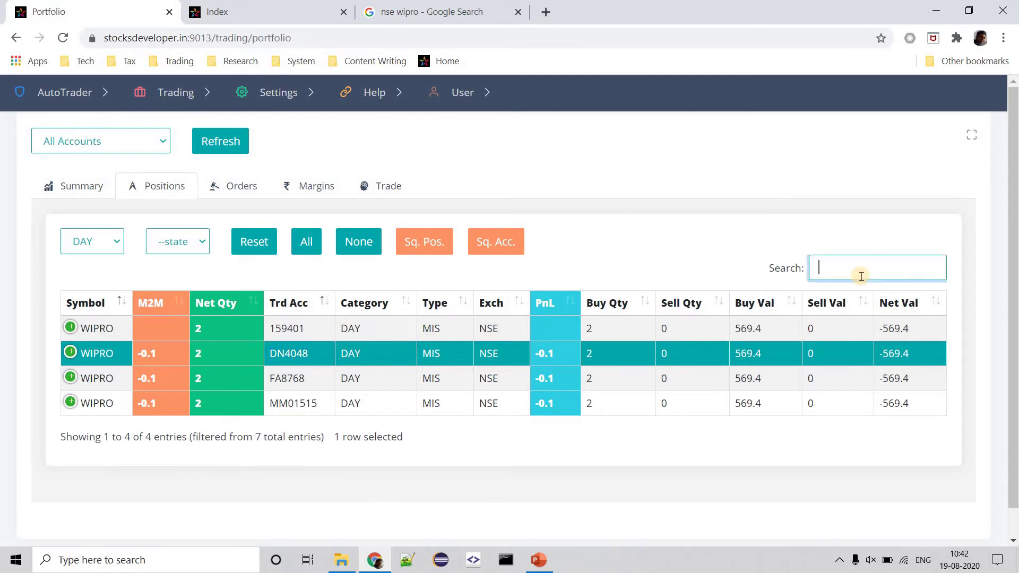
pyautogui.hotkey('ctrl', 'v')
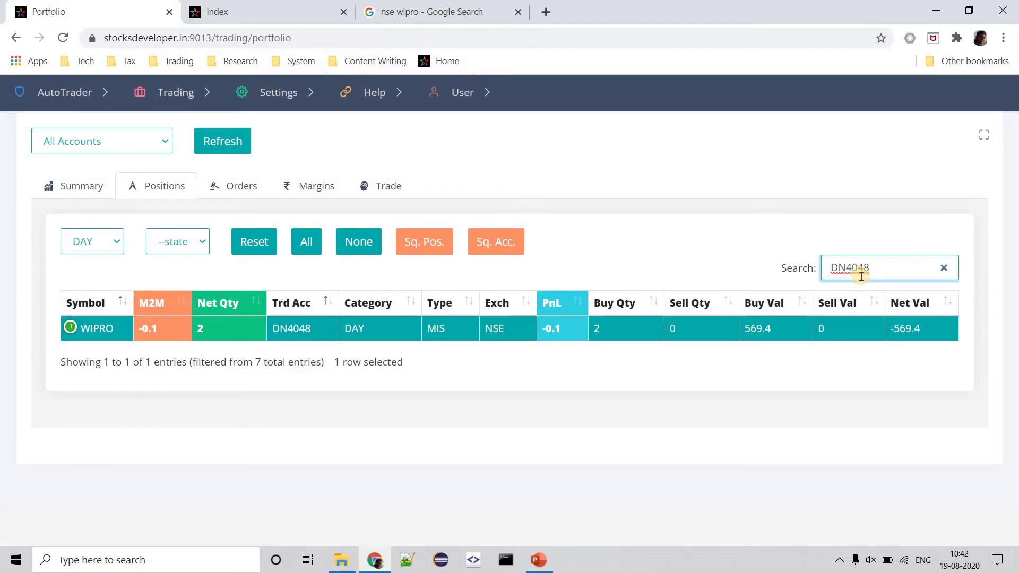
pyautogui.click(943, 269)
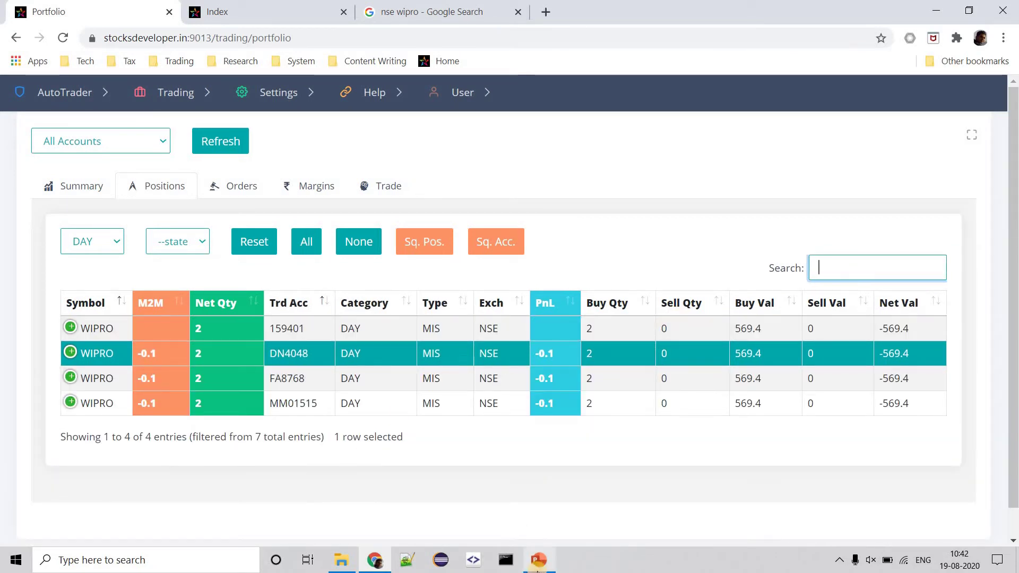
pyautogui.moveTo(538, 560)
pyautogui.click(531, 488)
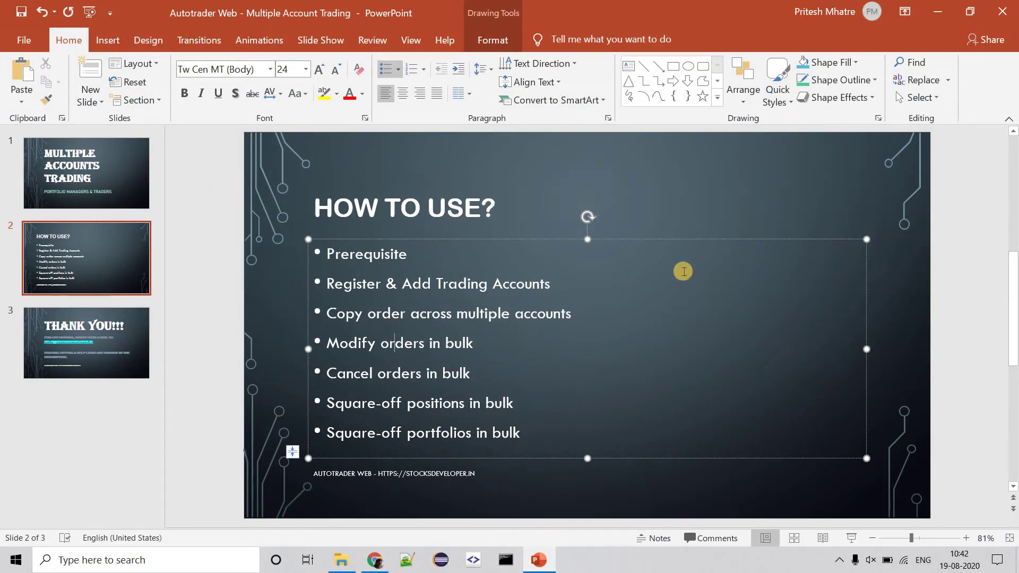
pyautogui.click(938, 8)
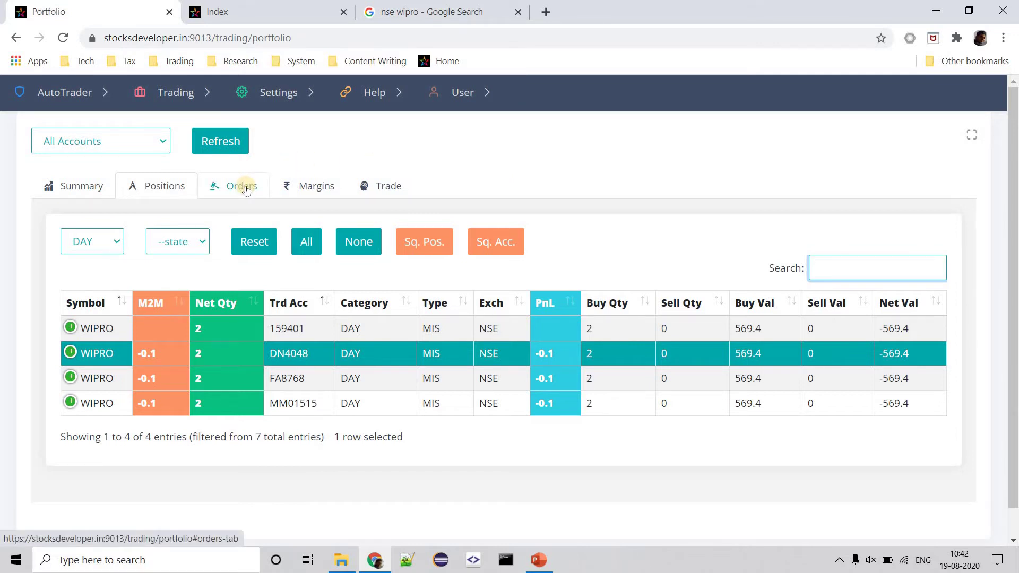
# Set the WIPRO form to an SL-MARKET sell, then view all eight orders in Orders.
pyautogui.click(389, 190)
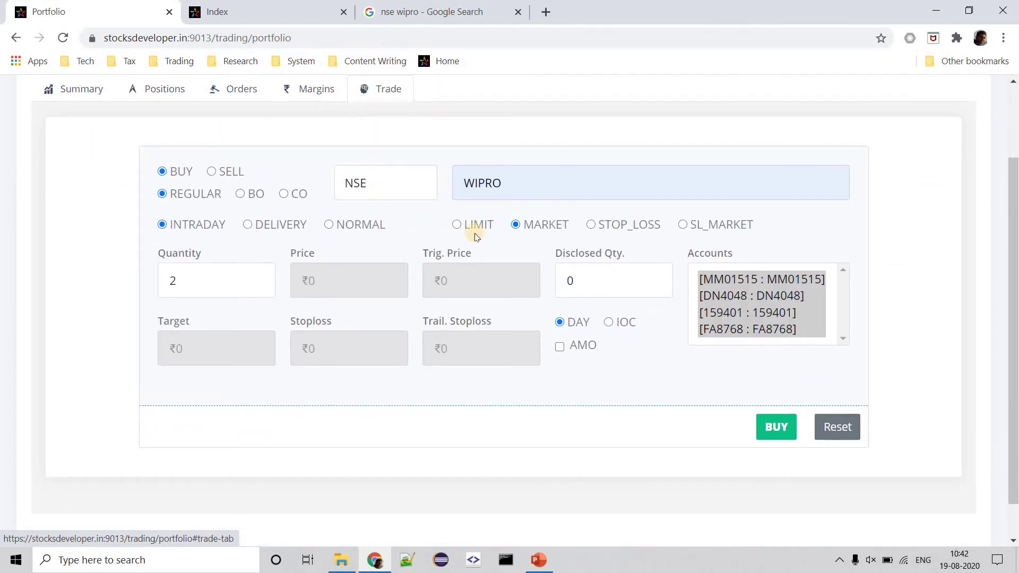
pyautogui.click(214, 172)
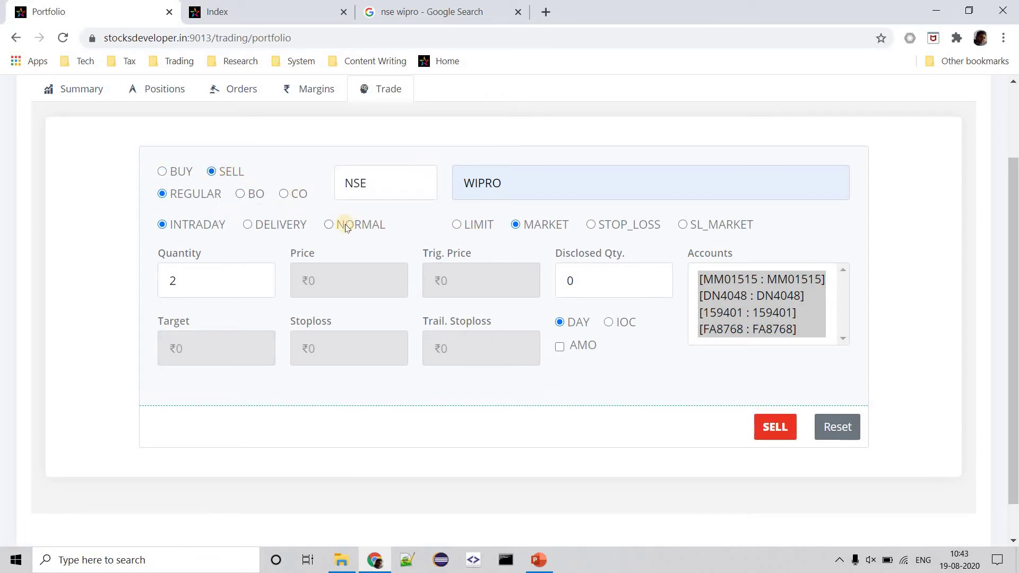
pyautogui.click(456, 225)
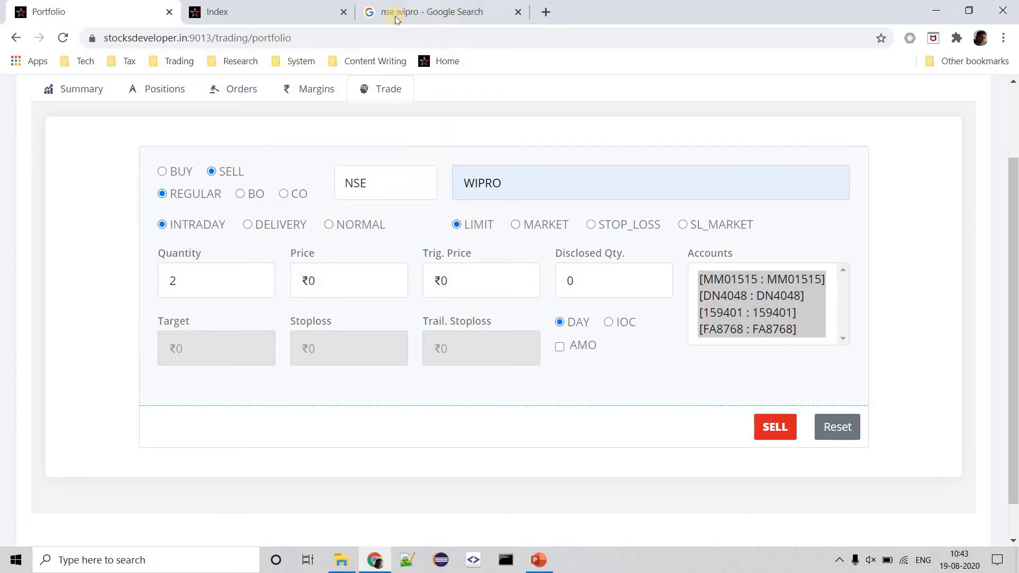
pyautogui.press('Left')
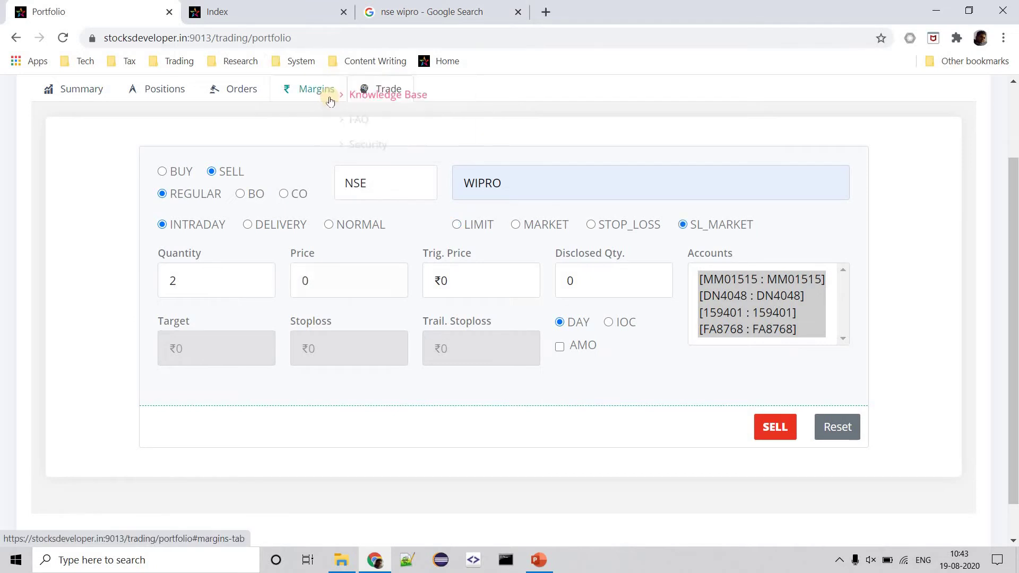
pyautogui.click(234, 94)
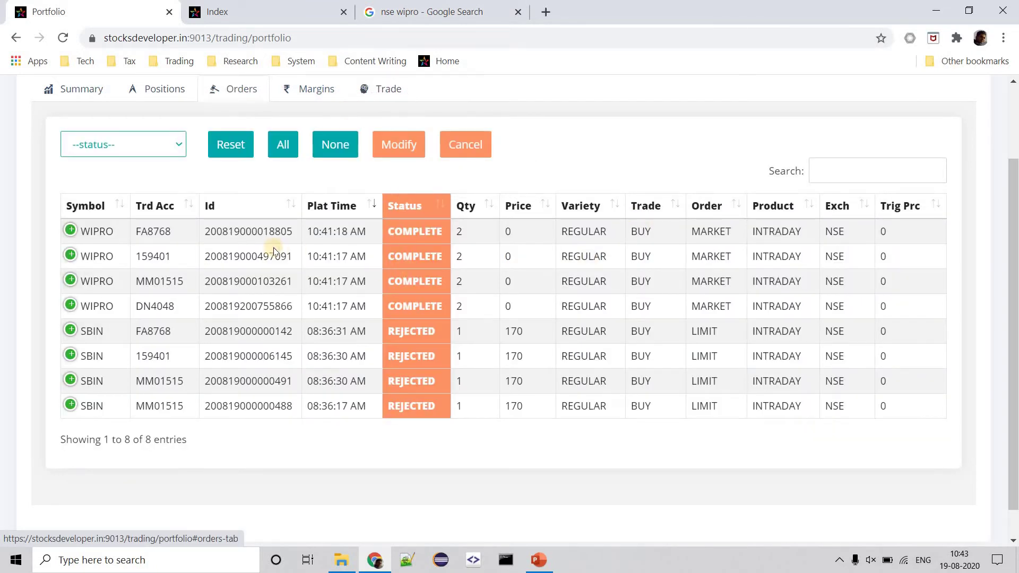
# Filter orders to COMPLETE and check the last WIPRO buy's 284.7 average fill price.
pyautogui.click(128, 146)
pyautogui.click(122, 193)
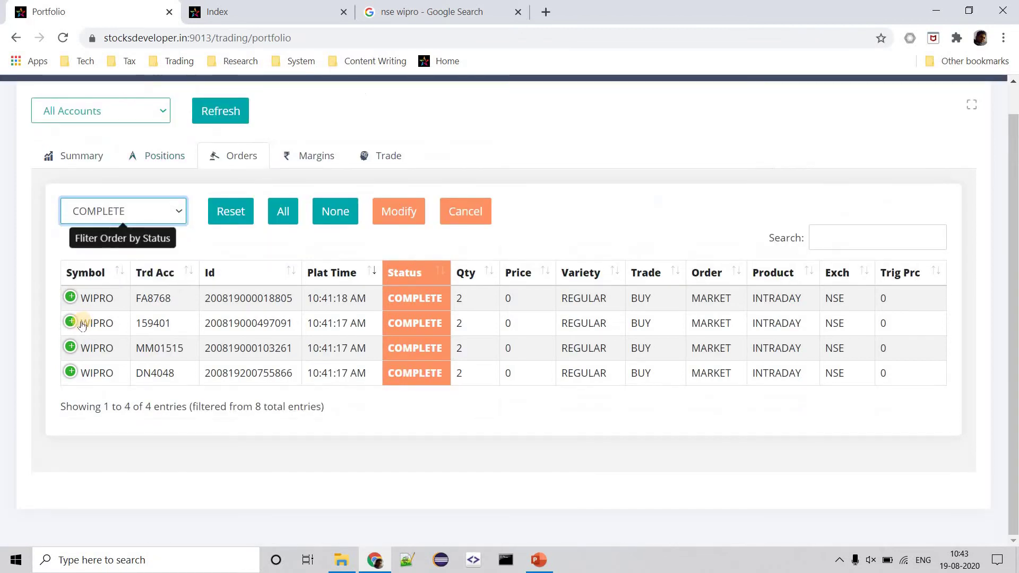
pyautogui.click(71, 372)
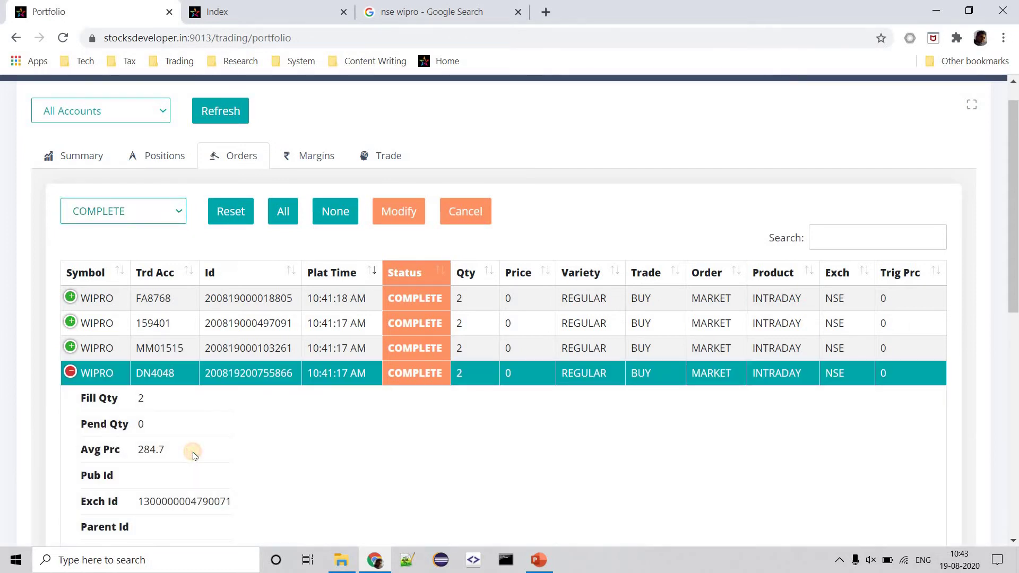
pyautogui.tripleClick(147, 450)
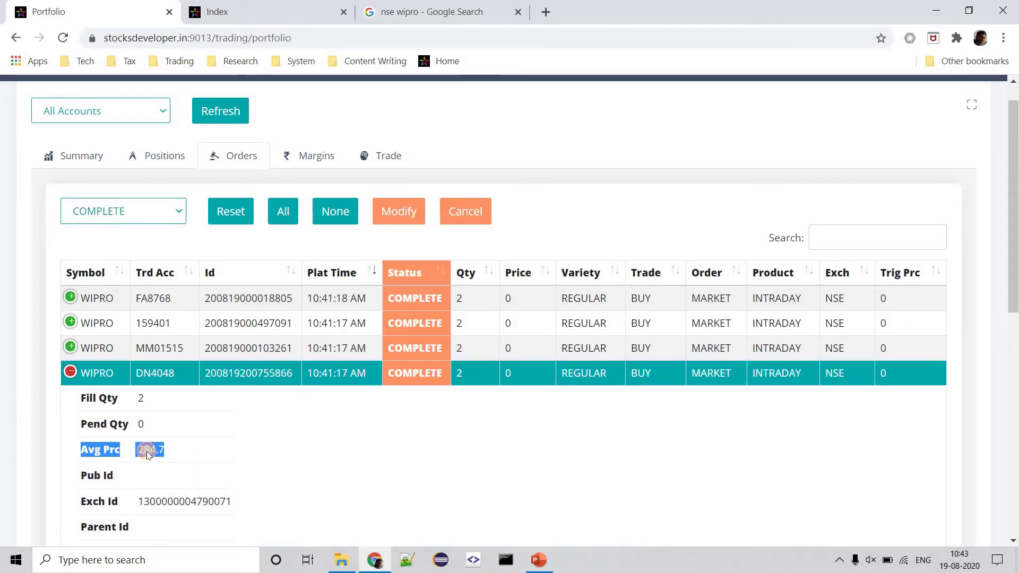
pyautogui.click(148, 450)
pyautogui.doubleClick(148, 450)
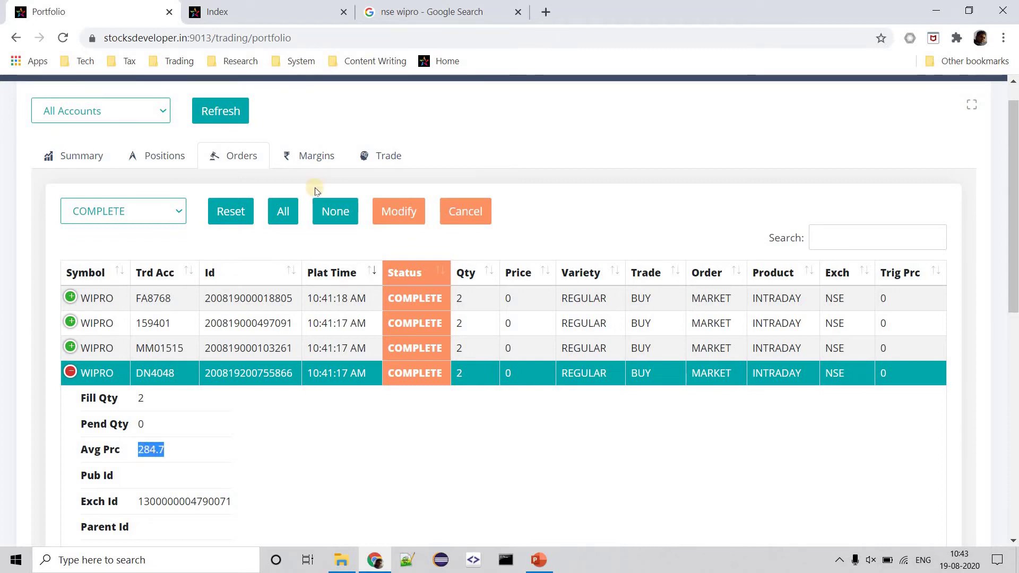
pyautogui.click(365, 157)
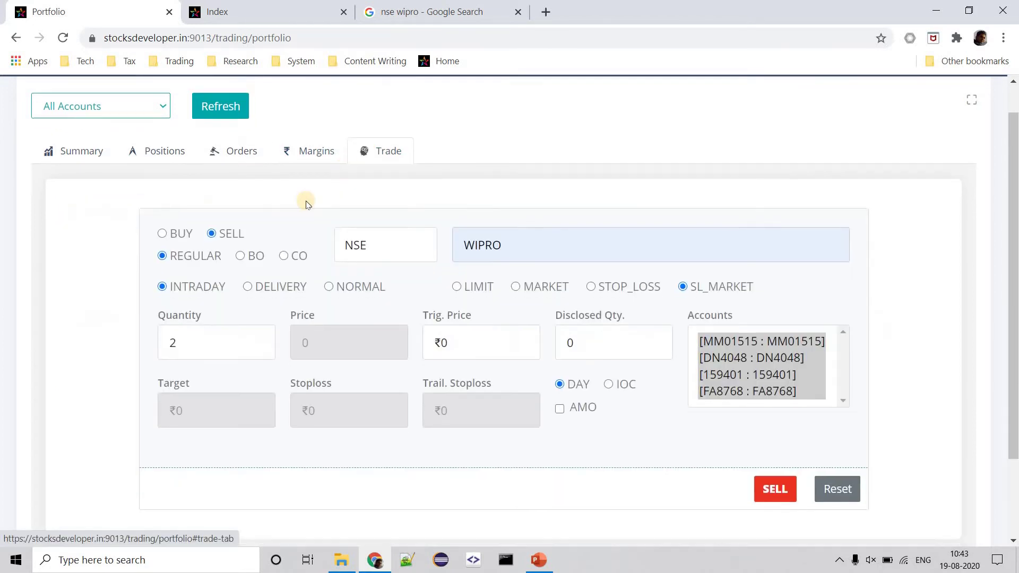
# Place a WIPRO LIMIT sell of 2 at ₹286 in all four accounts.
pyautogui.scroll(-1, 329, 233)
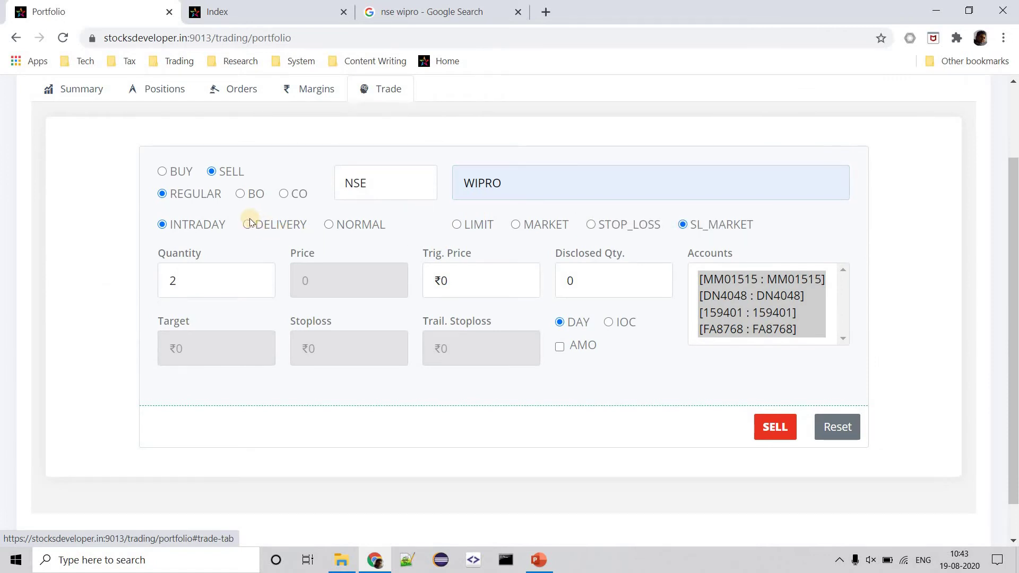
pyautogui.click(458, 225)
pyautogui.click(246, 278)
pyautogui.click(311, 287)
pyautogui.click(311, 287)
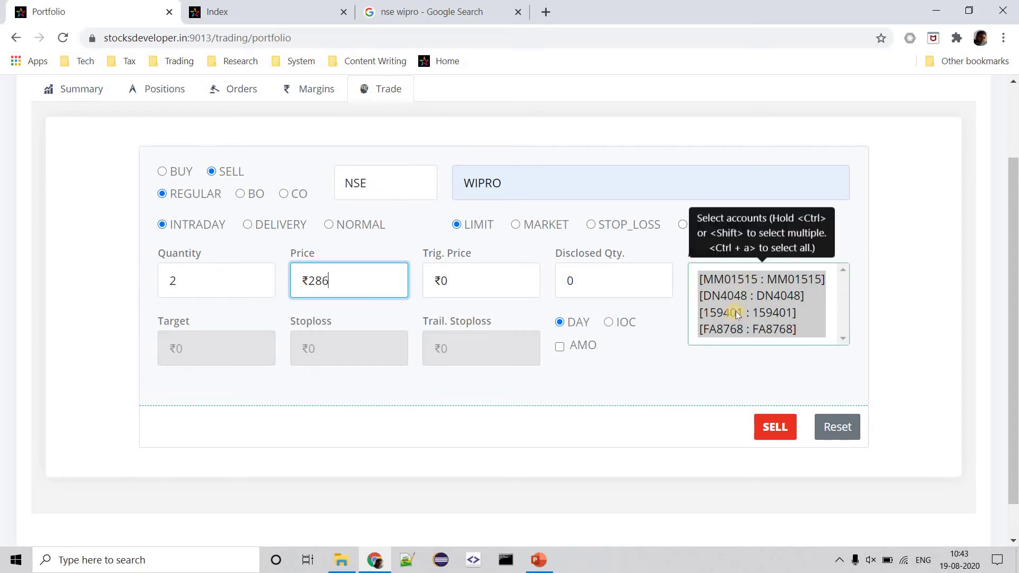
pyautogui.click(775, 427)
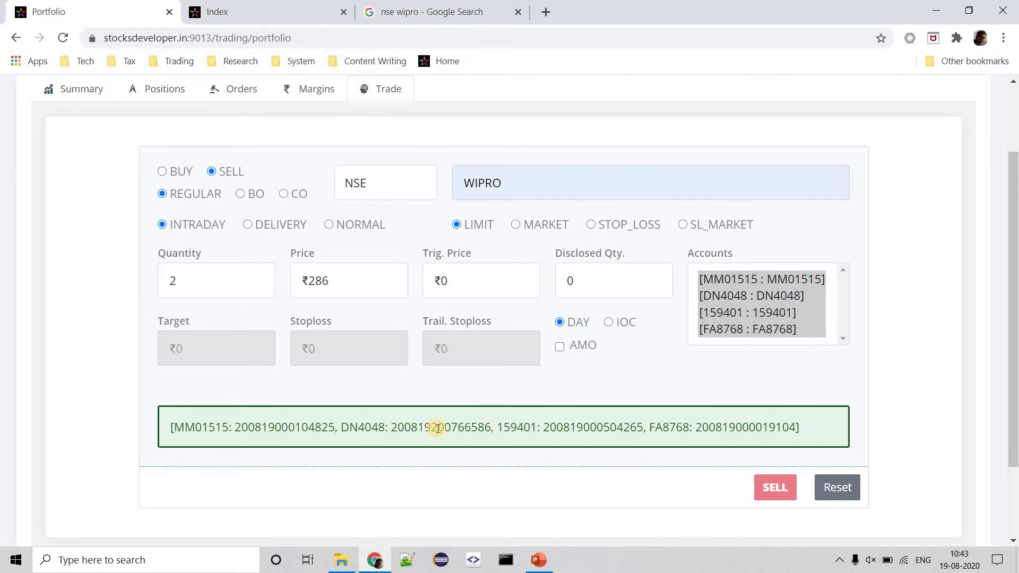
pyautogui.moveTo(1012, 192); pyautogui.dragTo(1012, 158)
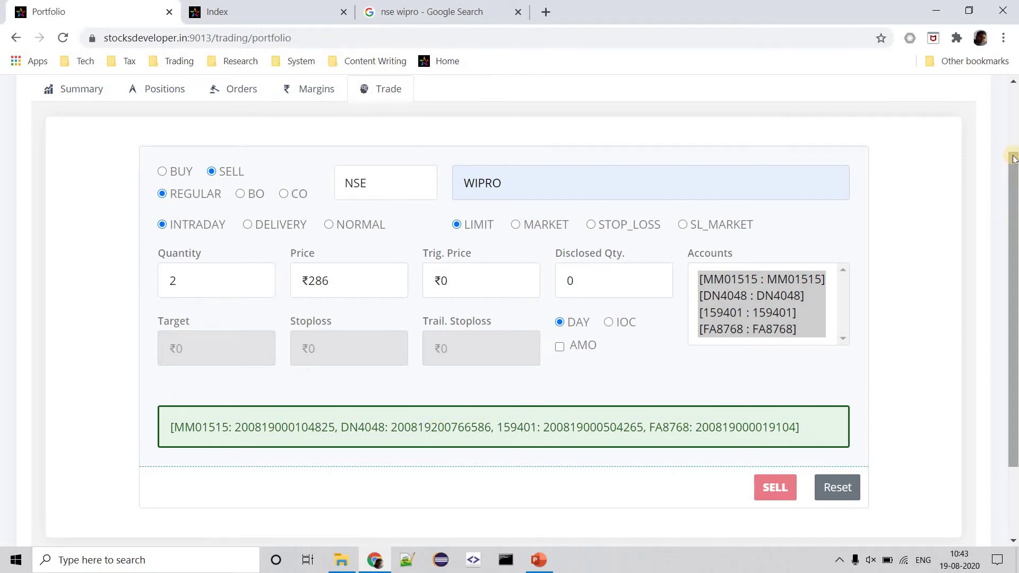
pyautogui.scroll(2, 977, 136)
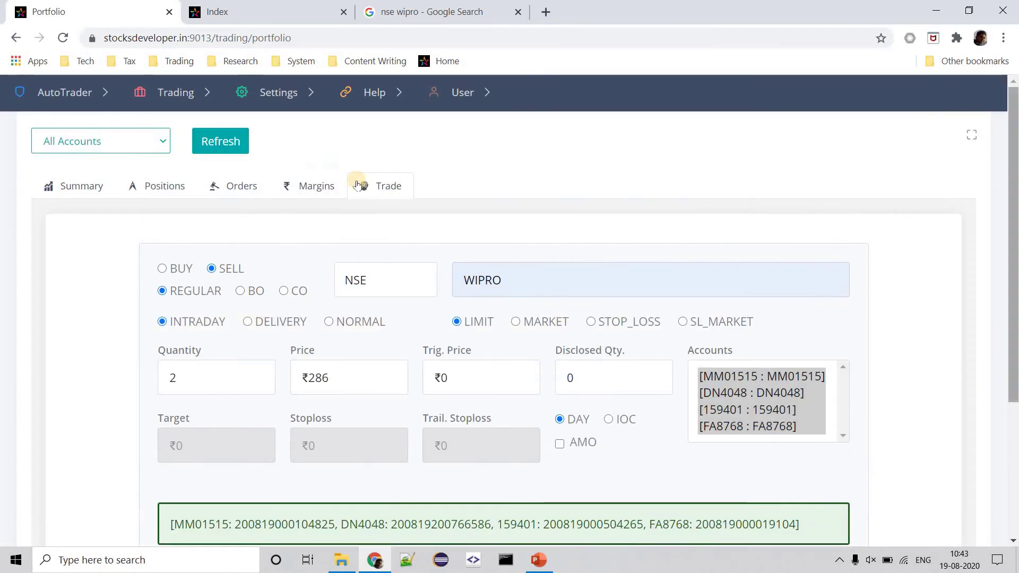
# Filter orders to the four OPEN WIPRO sells at 286, then check WIPRO's Google quote.
pyautogui.click(235, 191)
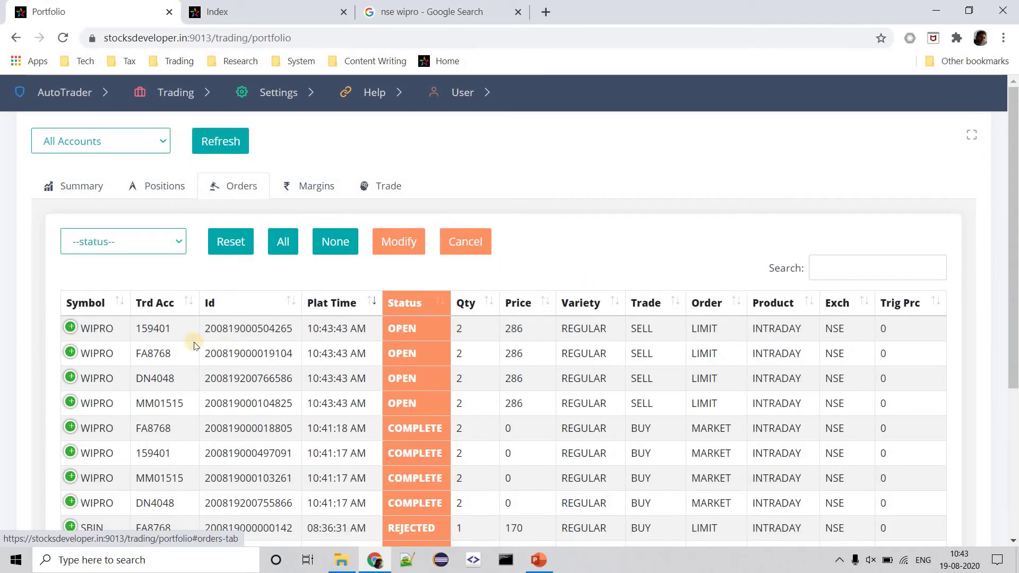
pyautogui.doubleClick(155, 329)
pyautogui.hotkey('ctrl', 'c')
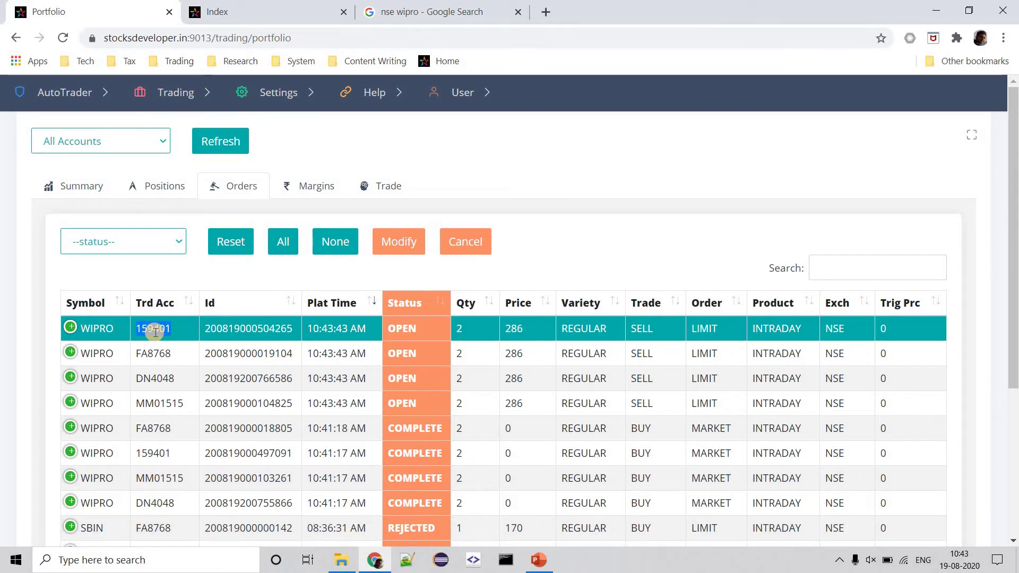
pyautogui.click(884, 273)
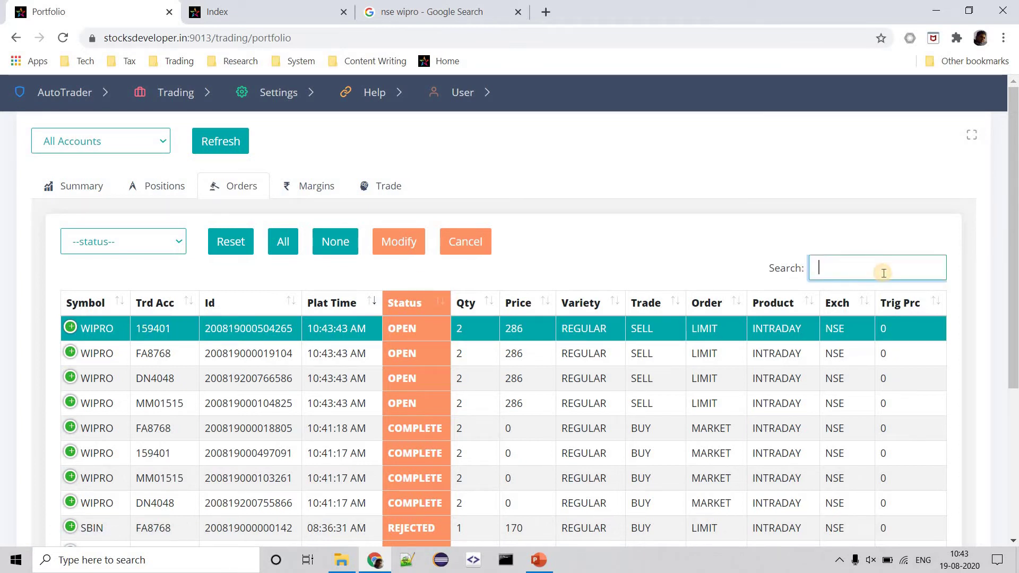
pyautogui.hotkey('ctrl', 'v')
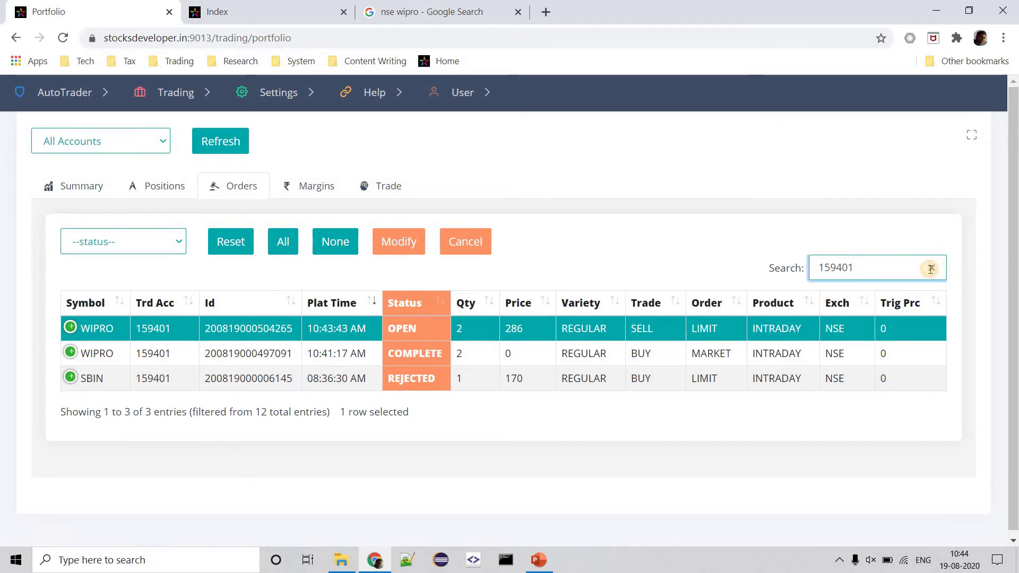
pyautogui.click(930, 269)
pyautogui.click(165, 245)
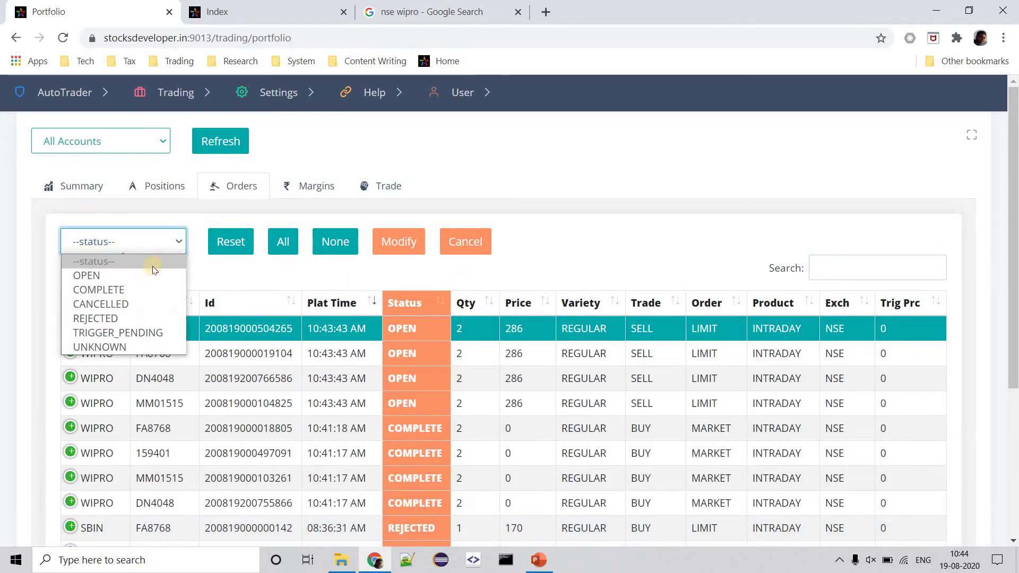
pyautogui.click(152, 275)
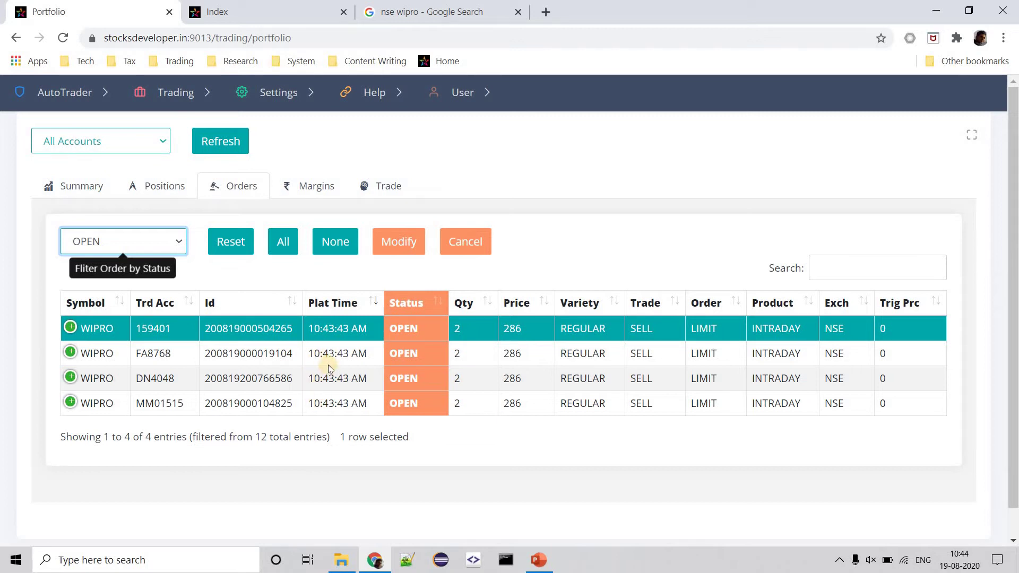
pyautogui.click(489, 4)
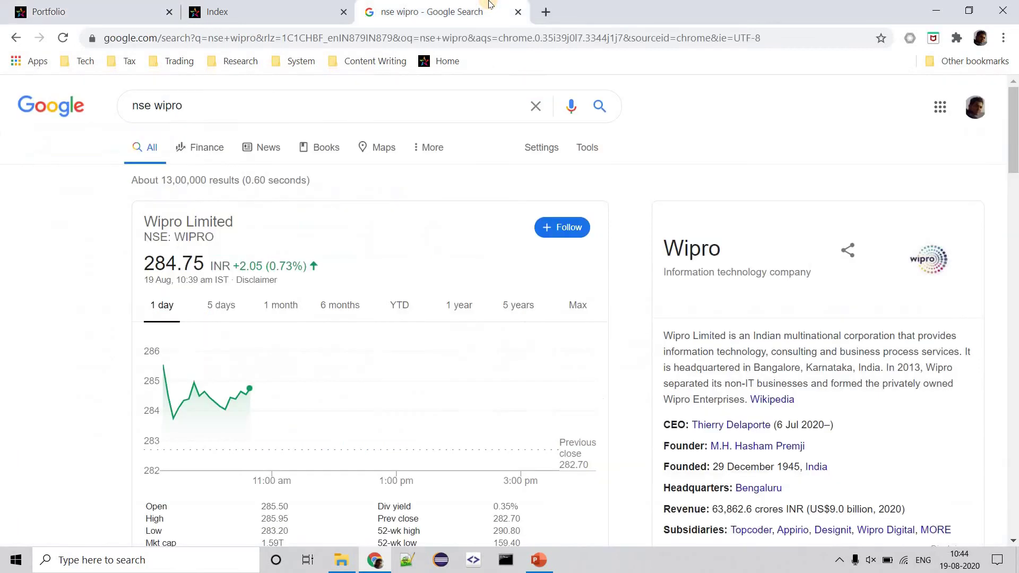
# Leave the 284.75 Google quote and return to the AutoTrader open orders list.
pyautogui.click(158, 5)
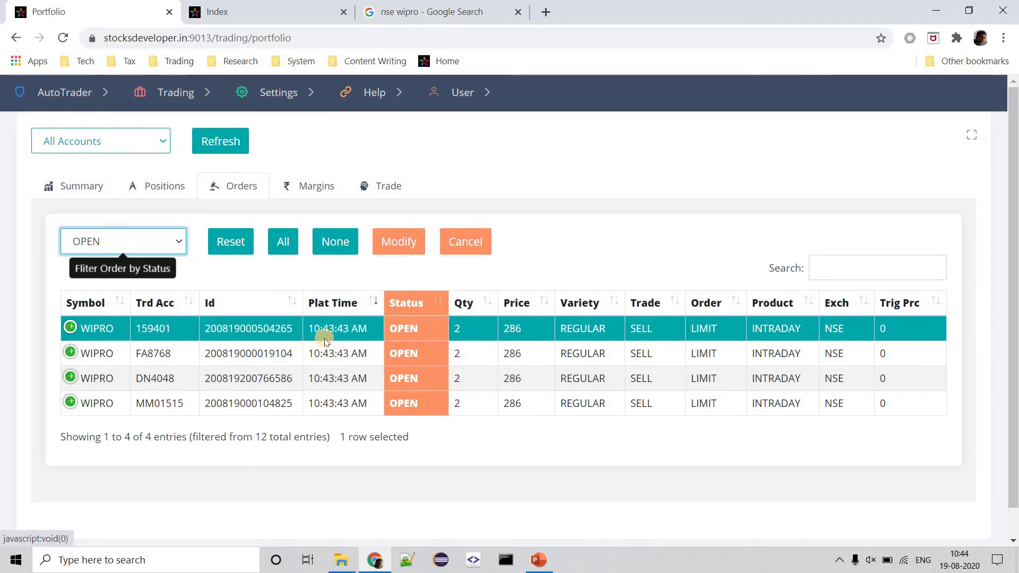
# Modify all four open WIPRO sell orders together, changing their limit price to 285.5.
pyautogui.click(310, 378)
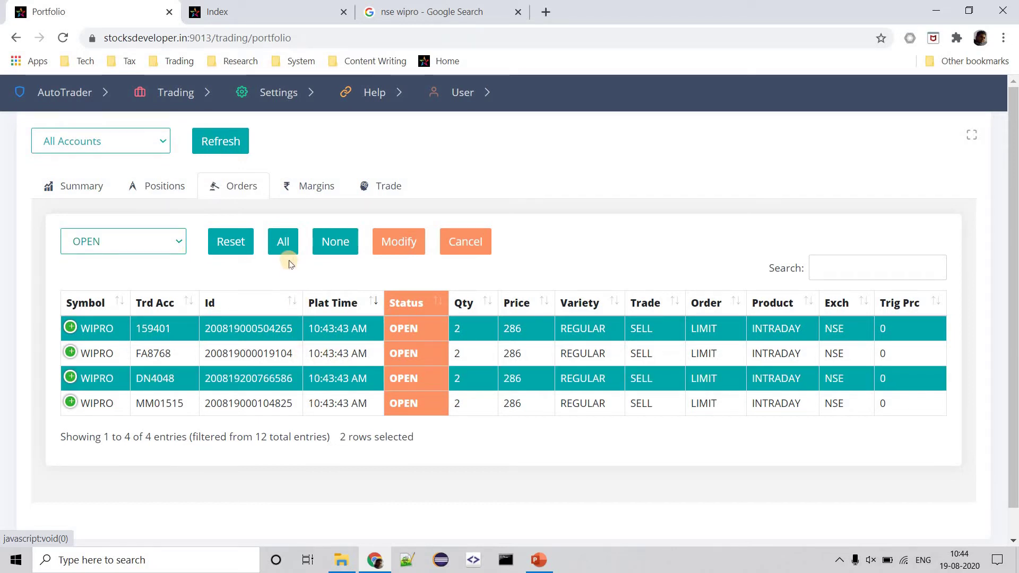
pyautogui.click(286, 242)
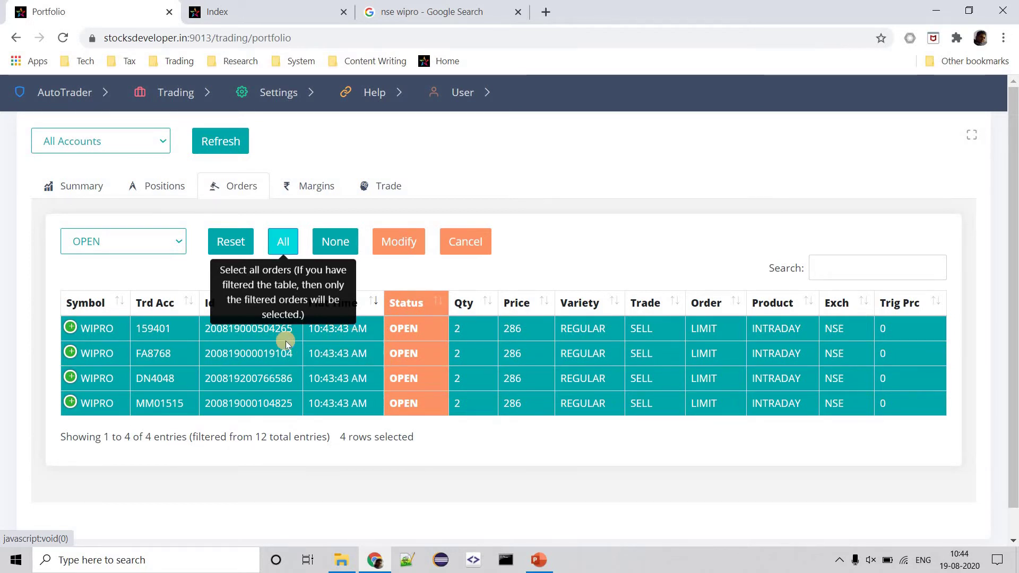
pyautogui.click(403, 245)
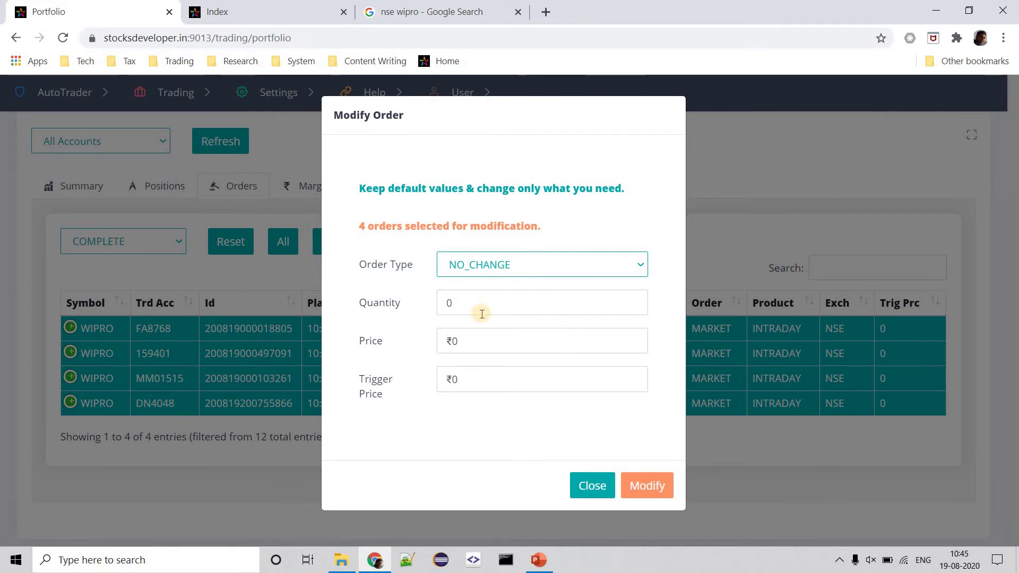
pyautogui.doubleClick(455, 341)
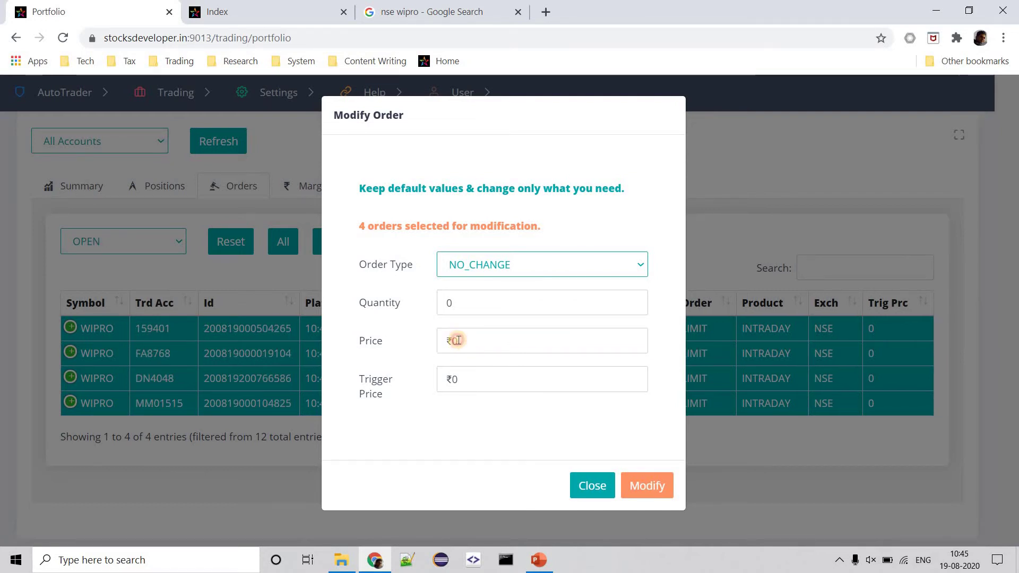
pyautogui.doubleClick(455, 341)
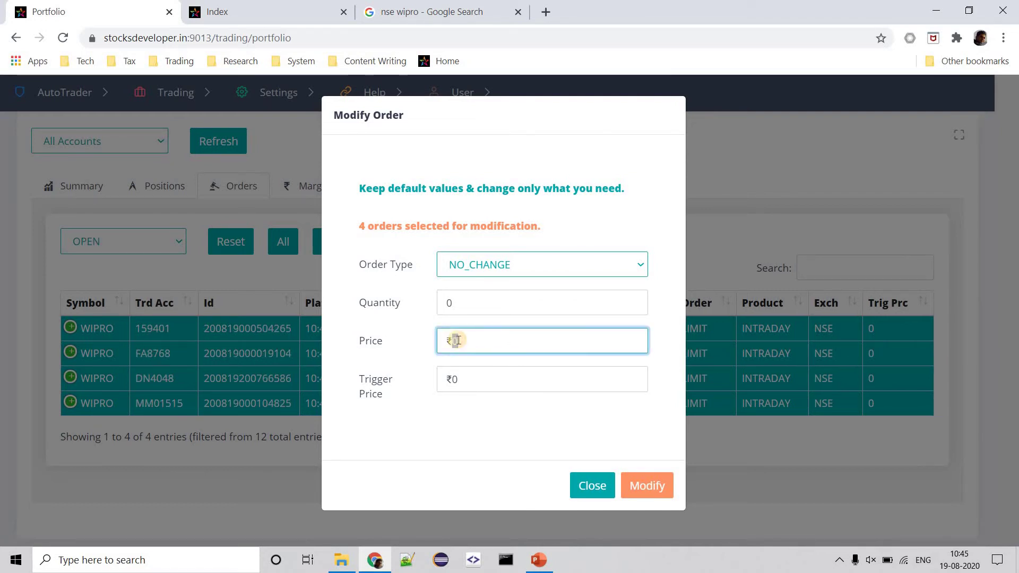
pyautogui.write('285.5')
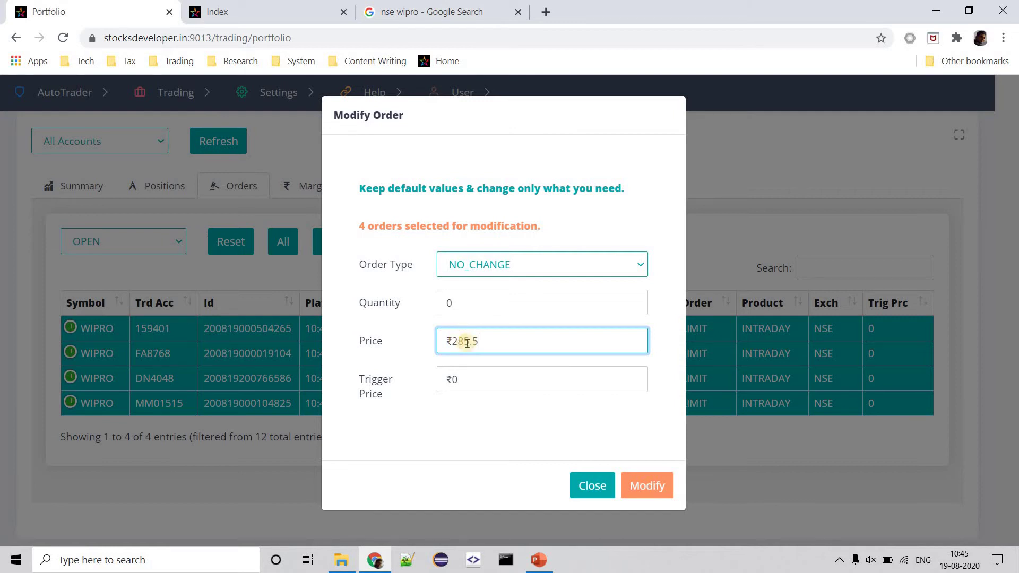
pyautogui.click(645, 485)
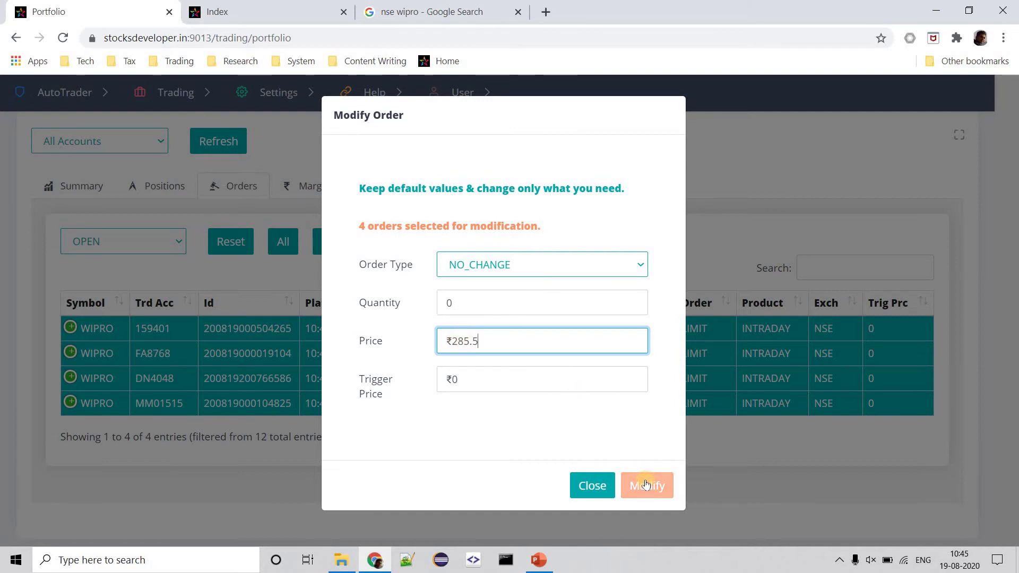
pyautogui.click(646, 485)
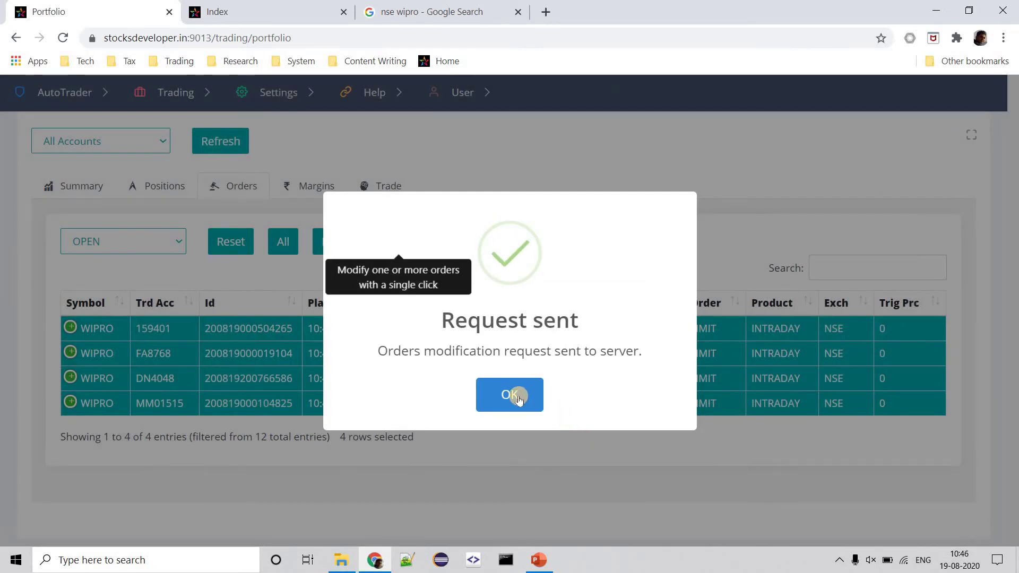
pyautogui.click(519, 399)
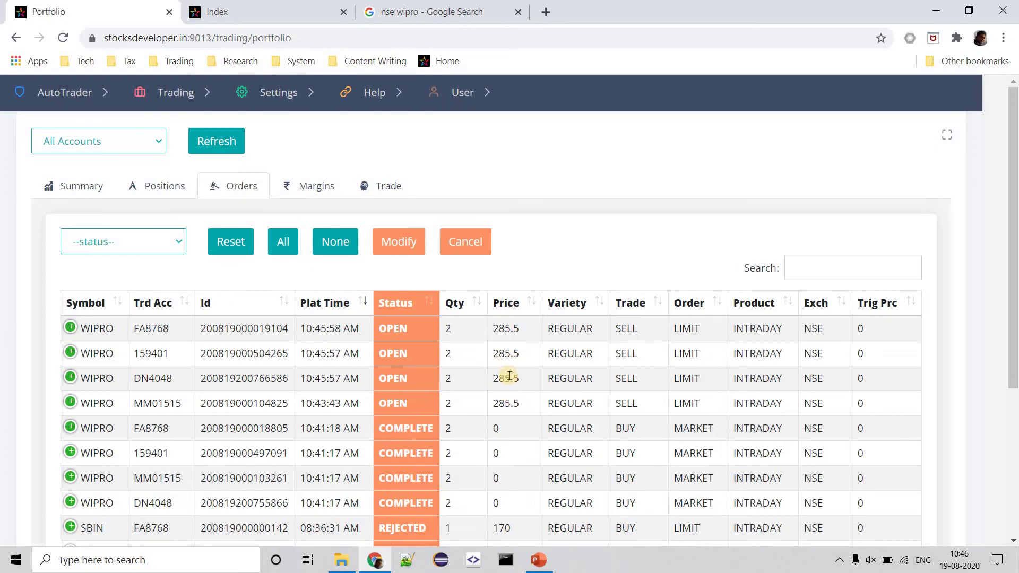
# Switch to PowerPoint and back, then select the last open WIPRO sell order.
pyautogui.click(548, 563)
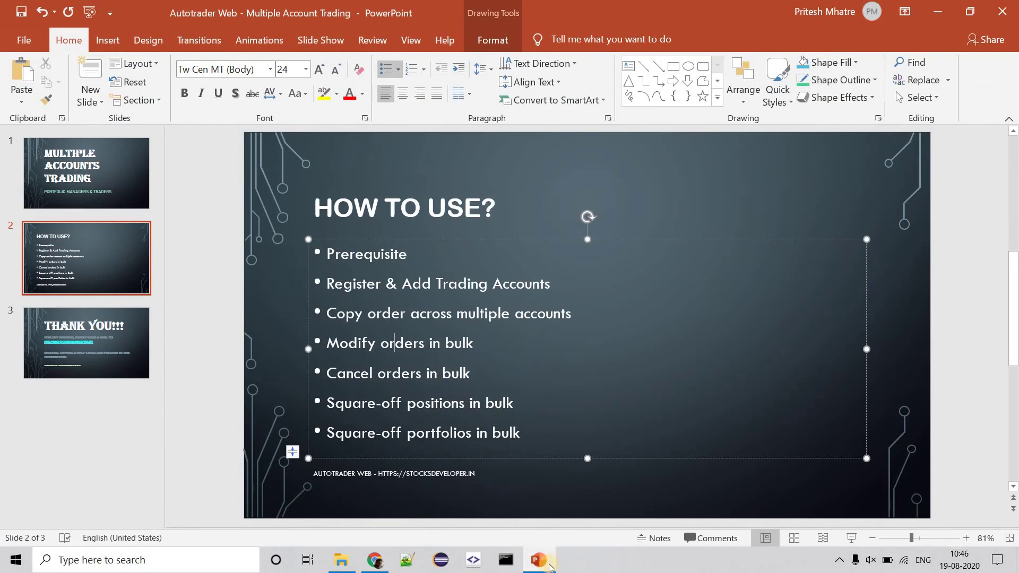
pyautogui.click(550, 569)
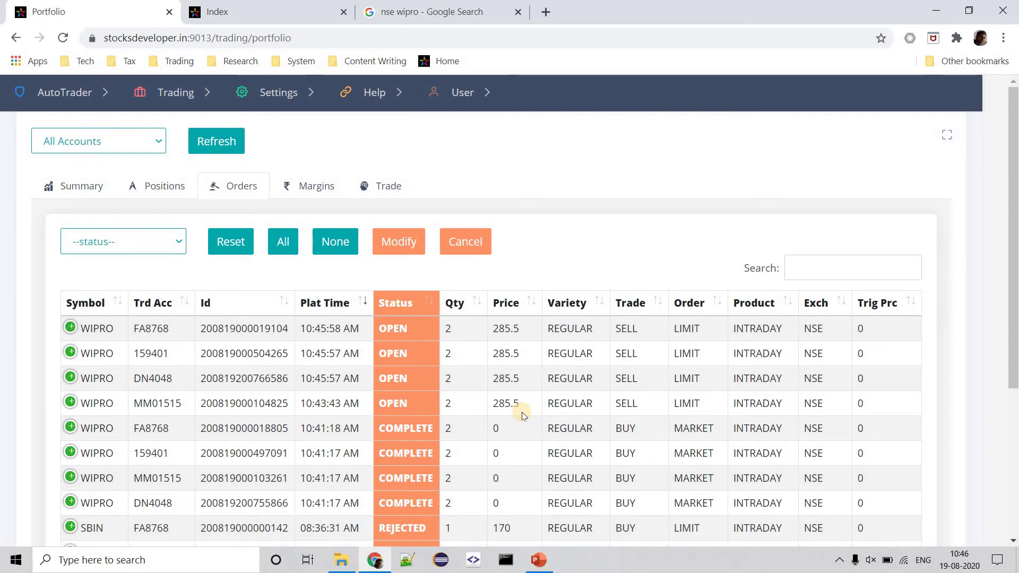
pyautogui.click(516, 403)
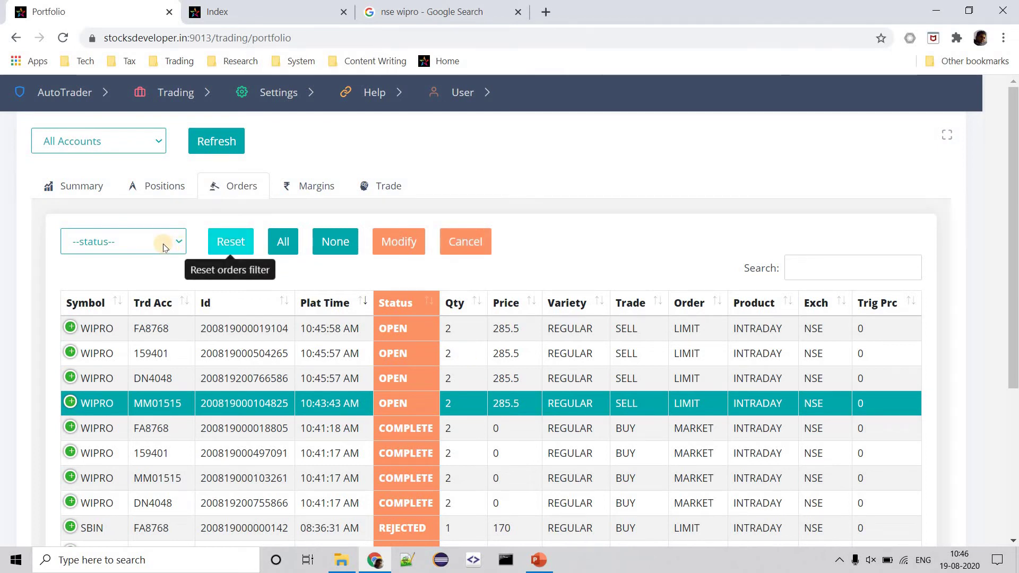
# Filter the orders to OPEN and bulk-cancel the WIPRO 285.5 limit sell orders.
pyautogui.click(181, 243)
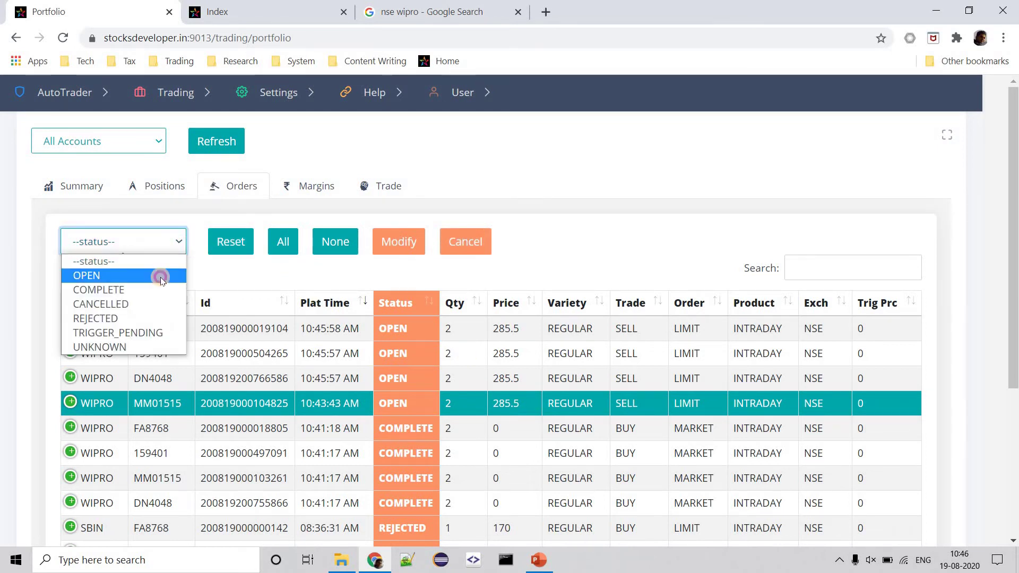
pyautogui.click(158, 272)
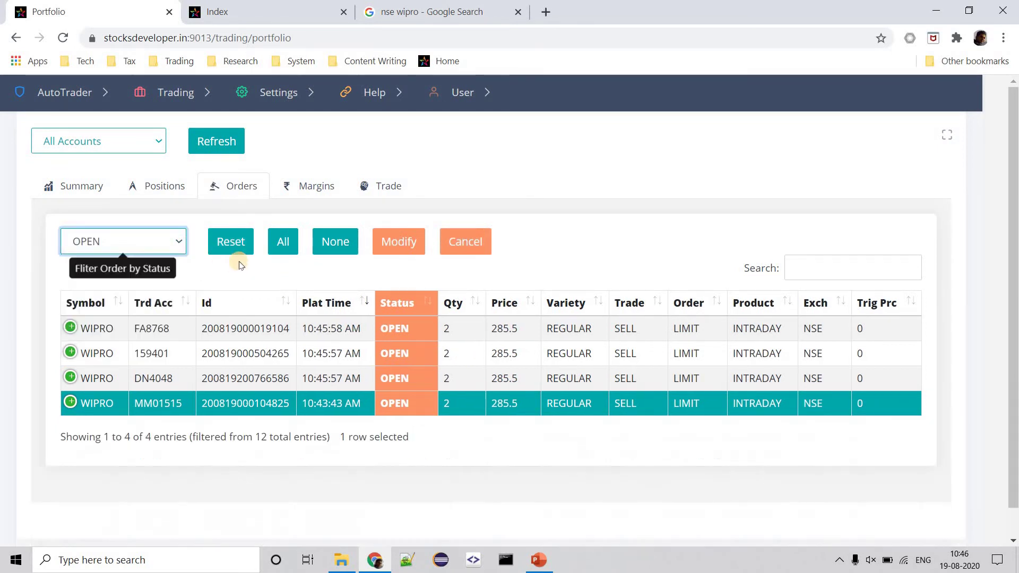
pyautogui.click(280, 250)
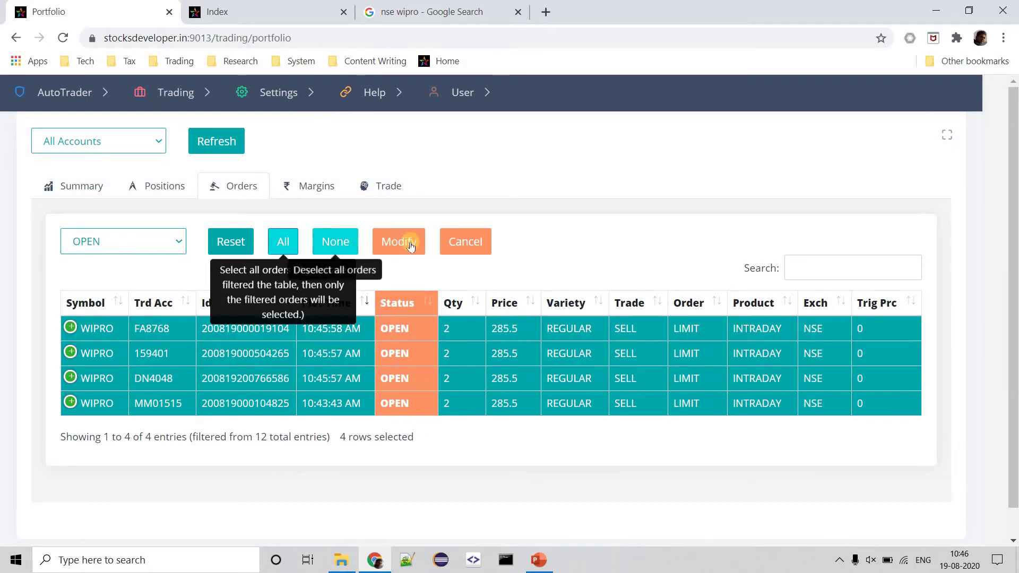
pyautogui.click(470, 244)
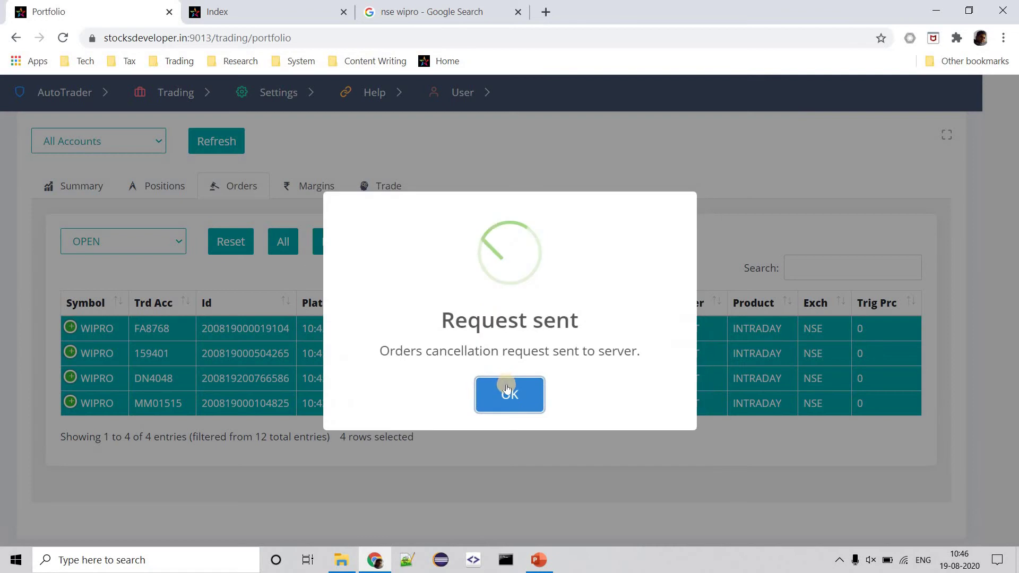
pyautogui.click(508, 392)
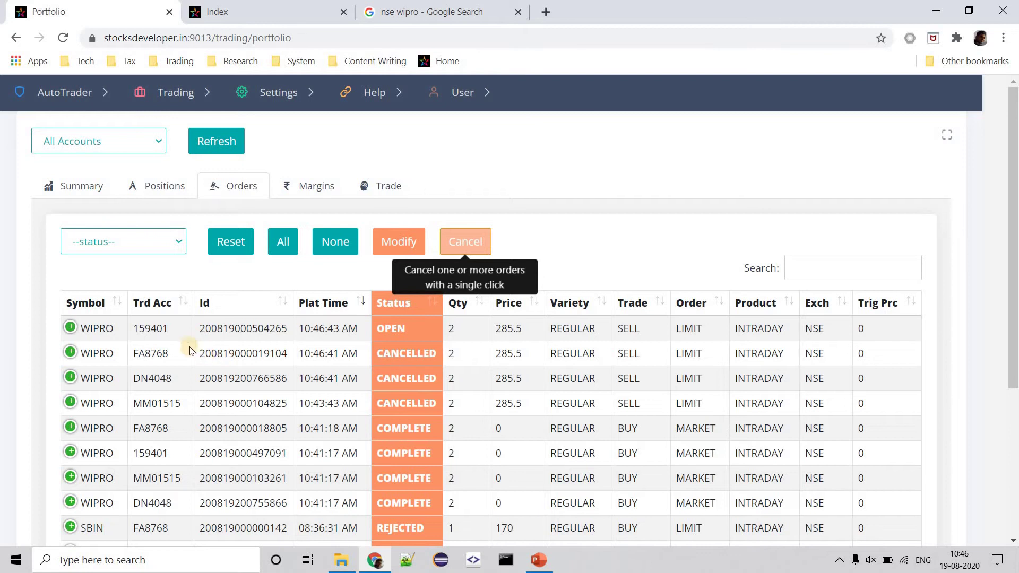
# Refresh the orders and filter the list to show only CANCELLED orders.
pyautogui.click(220, 140)
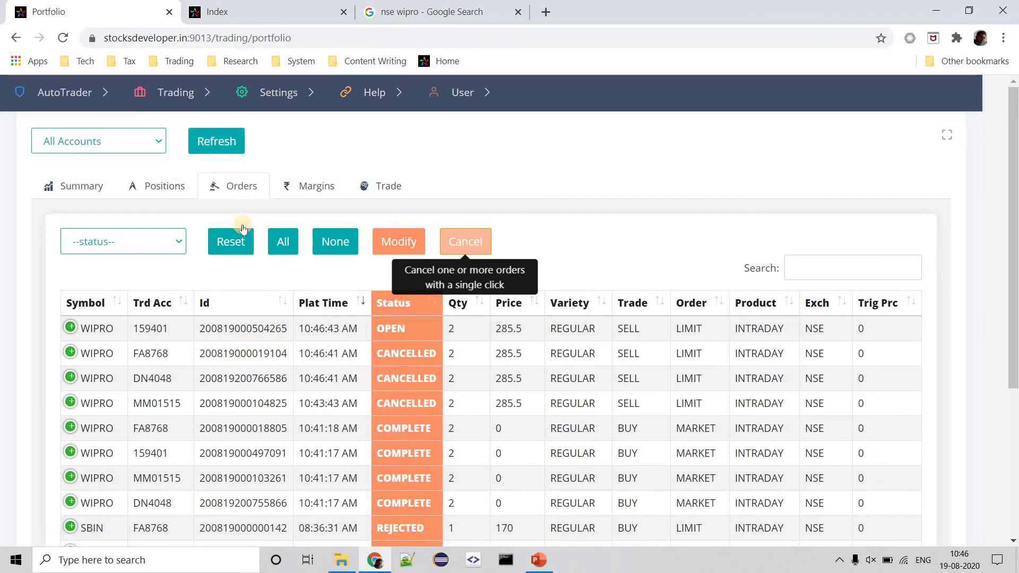
pyautogui.click(211, 142)
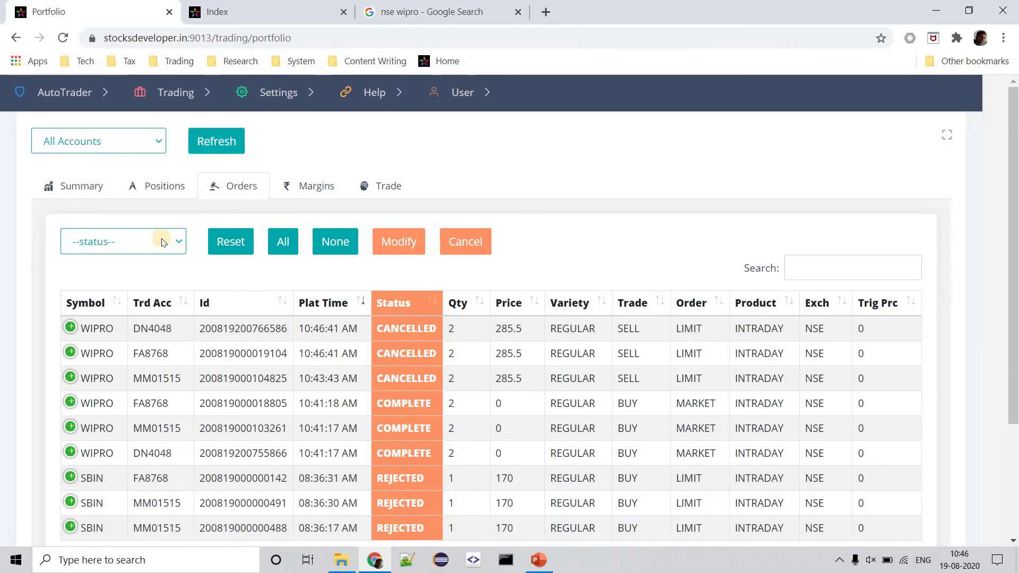
pyautogui.click(142, 301)
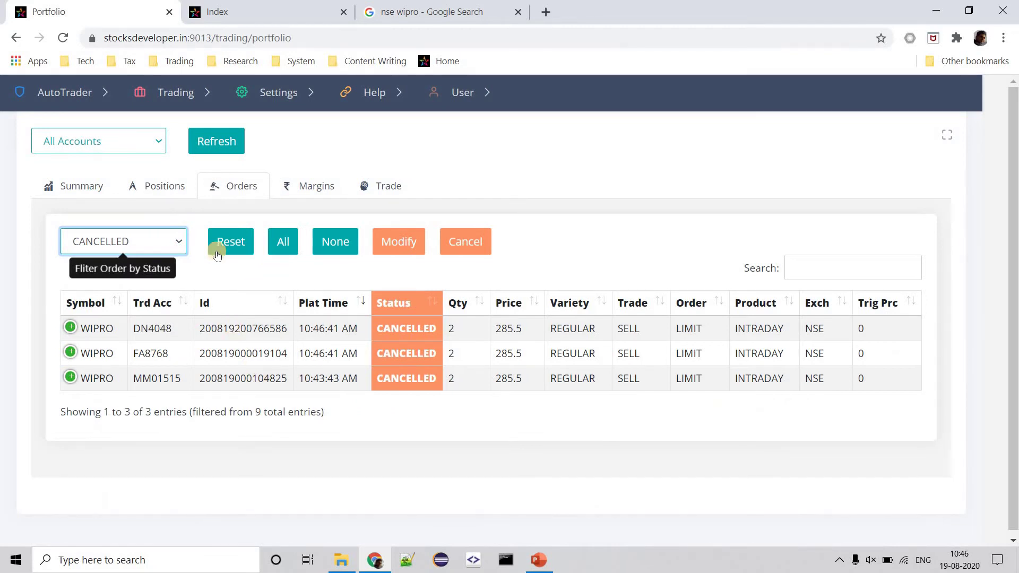
pyautogui.click(218, 140)
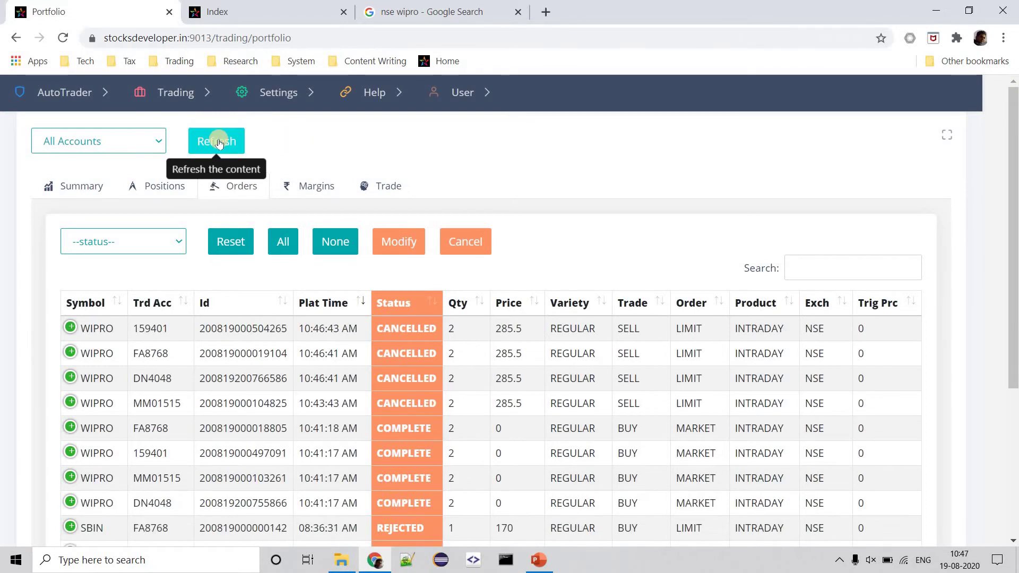
pyautogui.click(169, 250)
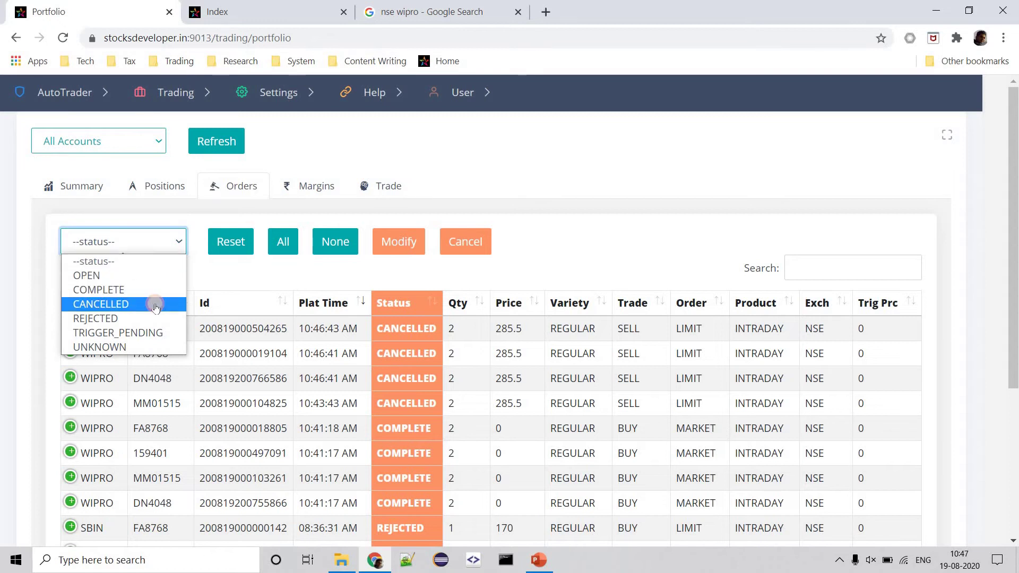
pyautogui.click(154, 302)
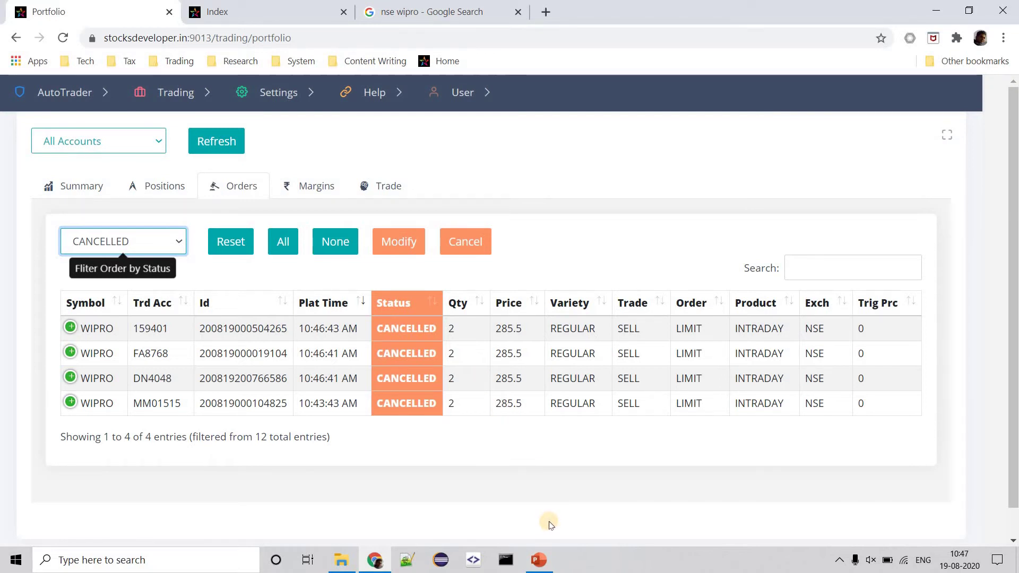
# Glance at the PowerPoint slides, then return to AutoTrader and open the positions list.
pyautogui.click(538, 561)
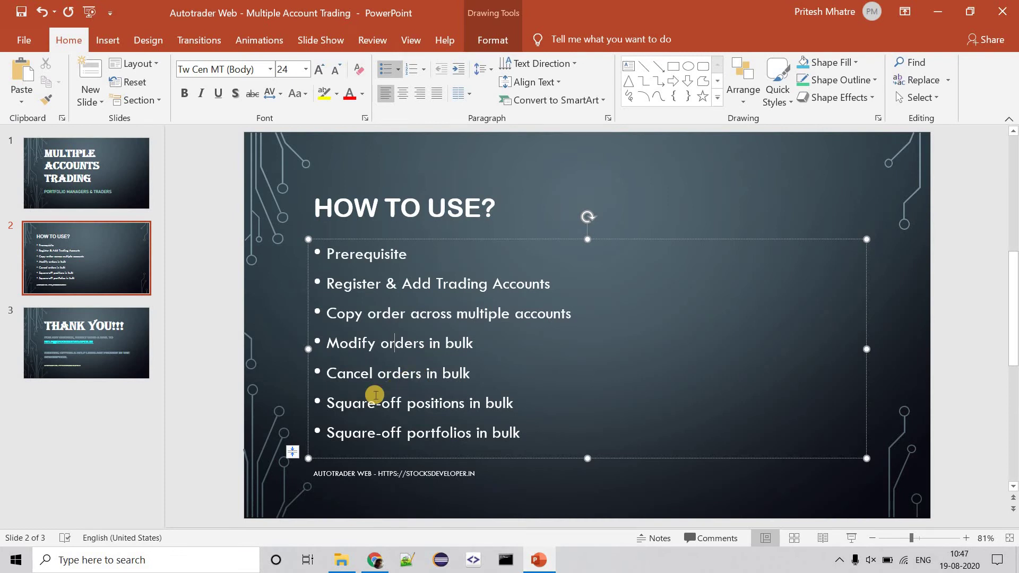
pyautogui.click(937, 12)
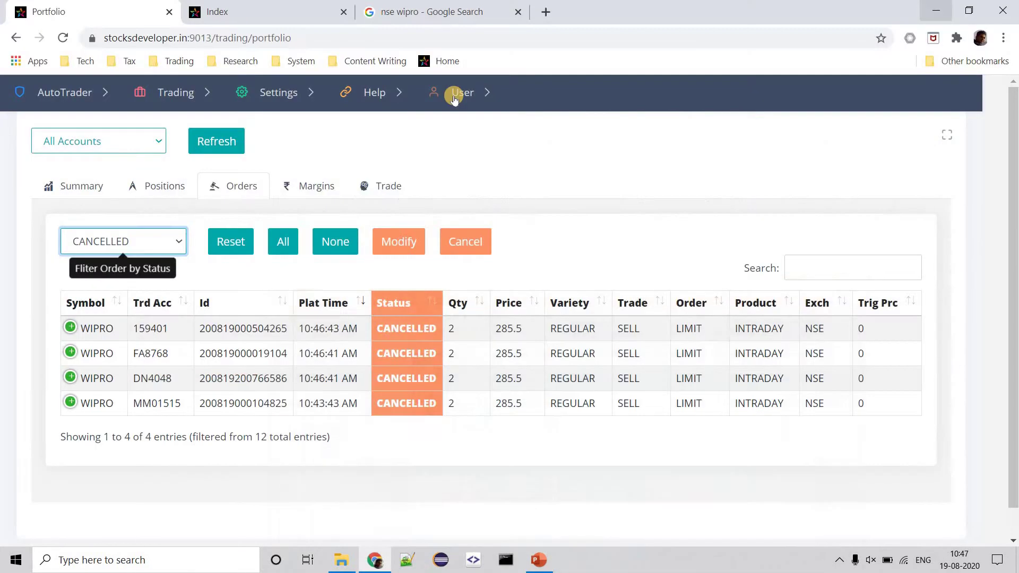
pyautogui.click(153, 198)
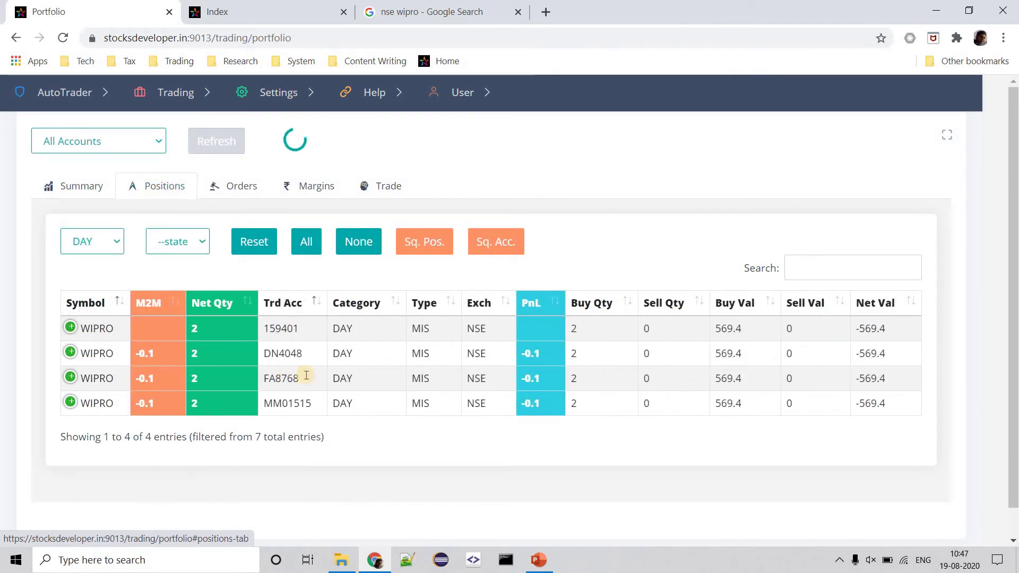
# Show the four WIPRO MIS day positions, each at net quantity 2.
pyautogui.click(147, 333)
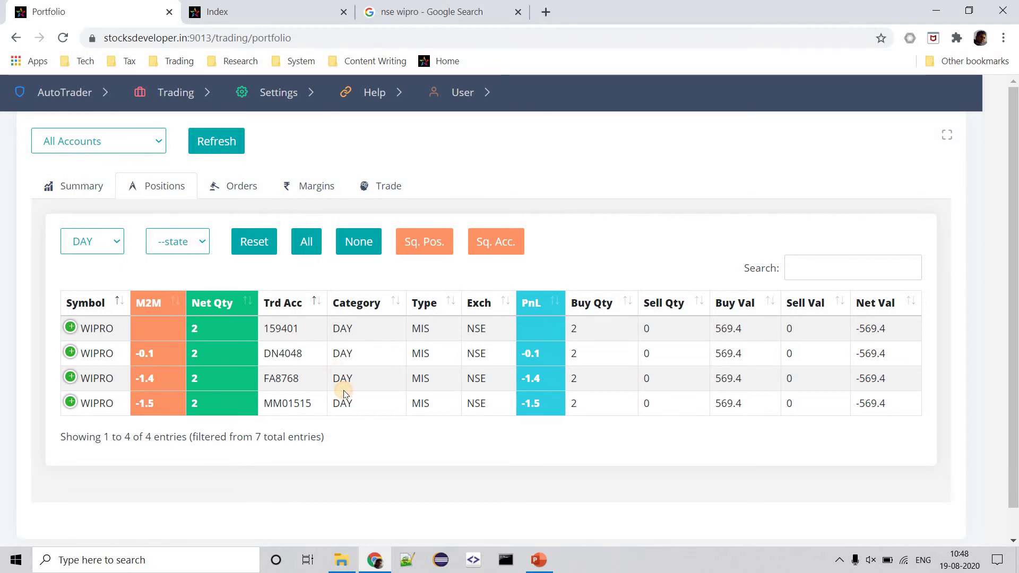
# Select the third and fourth WIPRO rows in the Positions table.
pyautogui.click(343, 390)
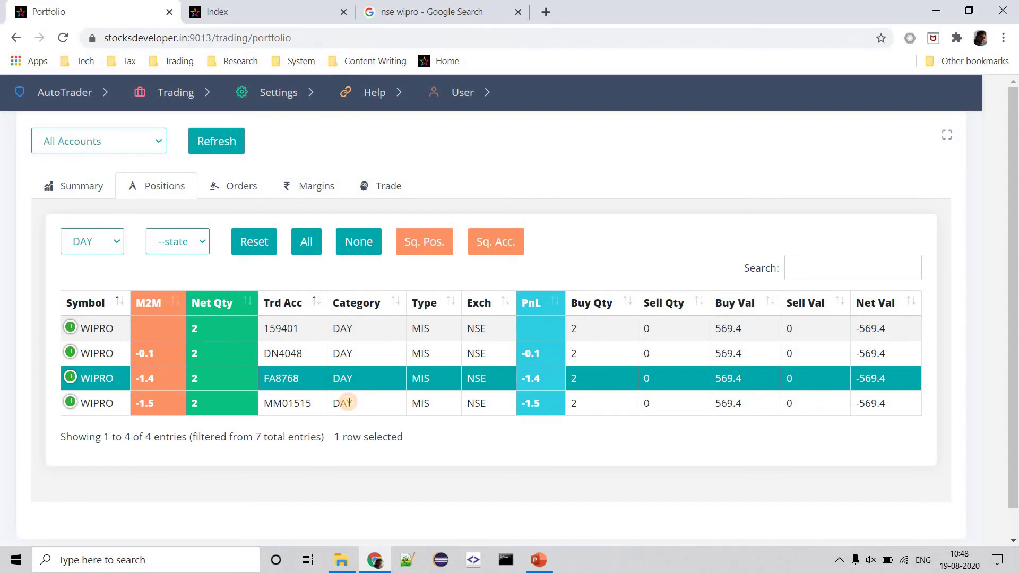
pyautogui.click(349, 403)
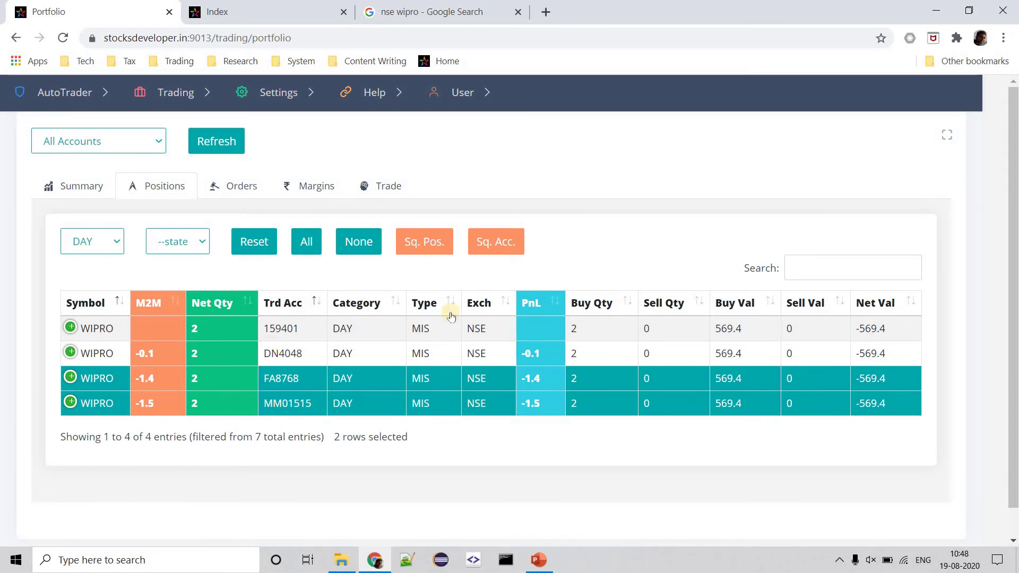
# Square off the two selected WIPRO positions to net 0, refresh, then bring PowerPoint forward.
pyautogui.click(429, 248)
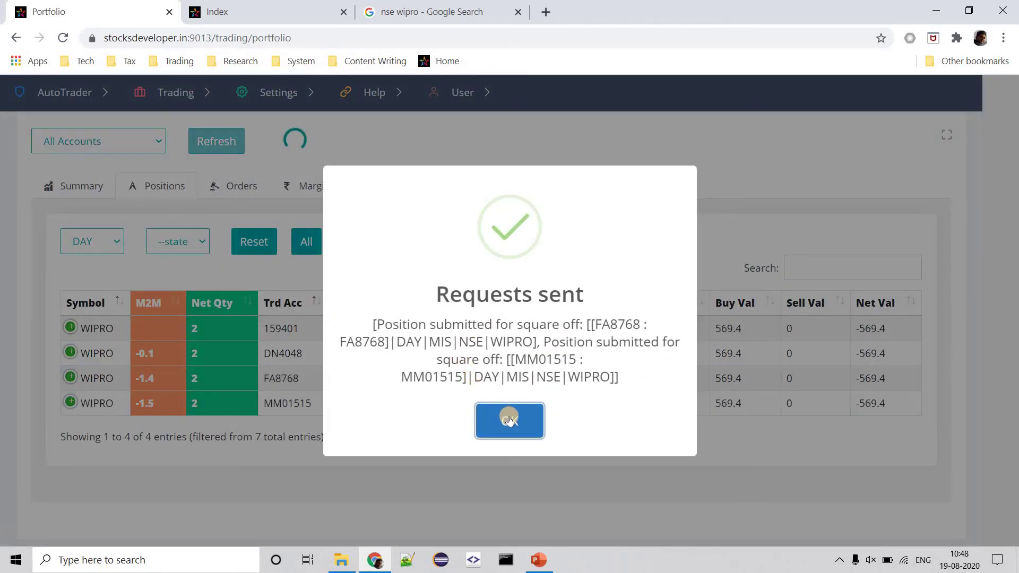
pyautogui.click(510, 420)
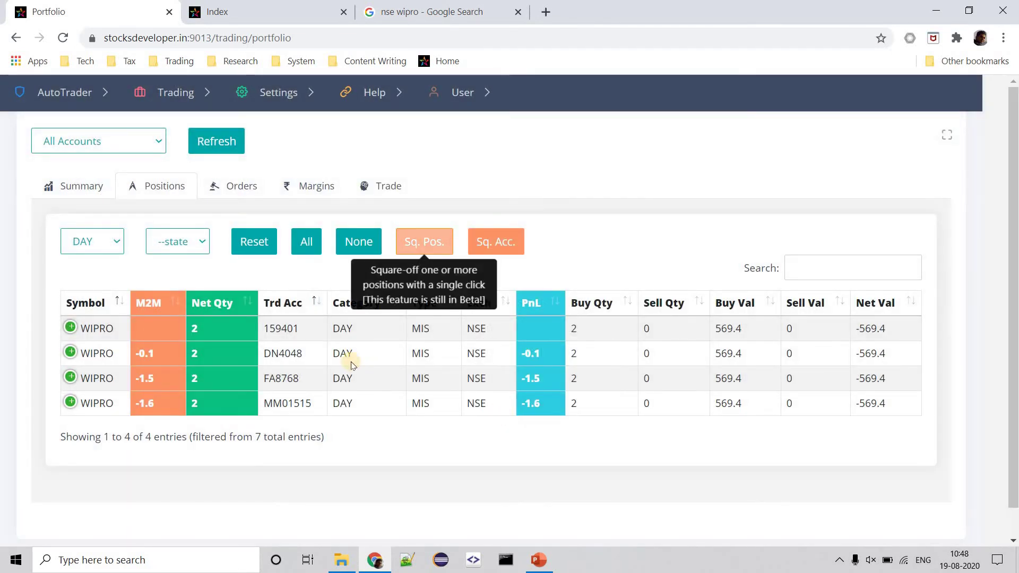
pyautogui.click(211, 141)
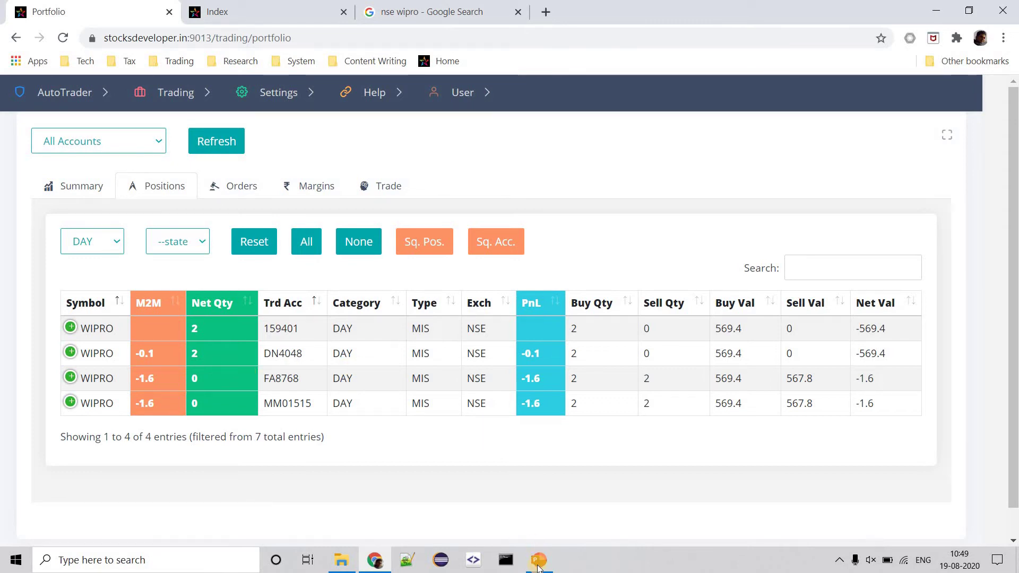
pyautogui.moveTo(538, 559)
pyautogui.click(536, 499)
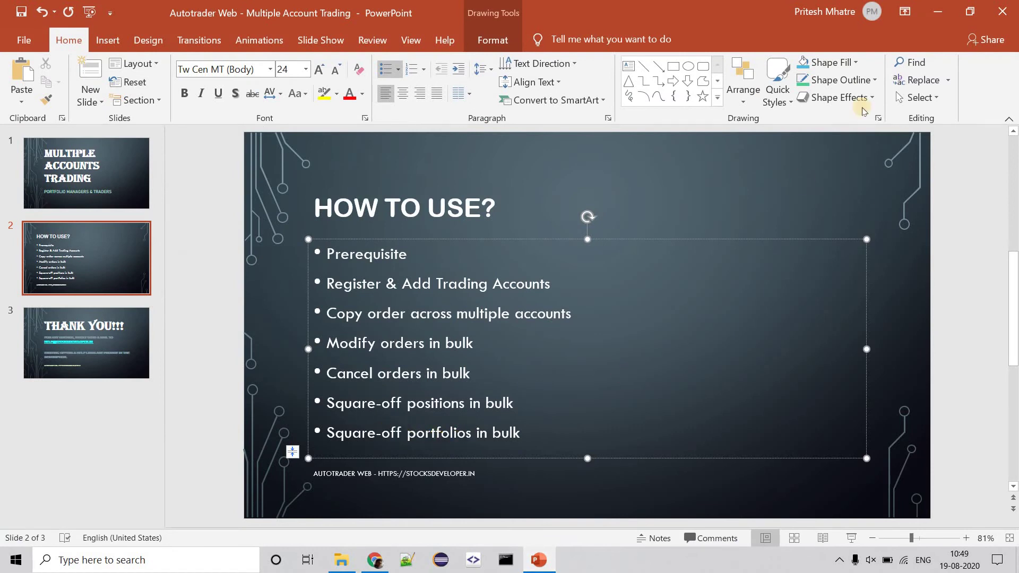
# Place an intraday MARKET SELL of 1 SBIN share for all four accounts.
pyautogui.click(938, 11)
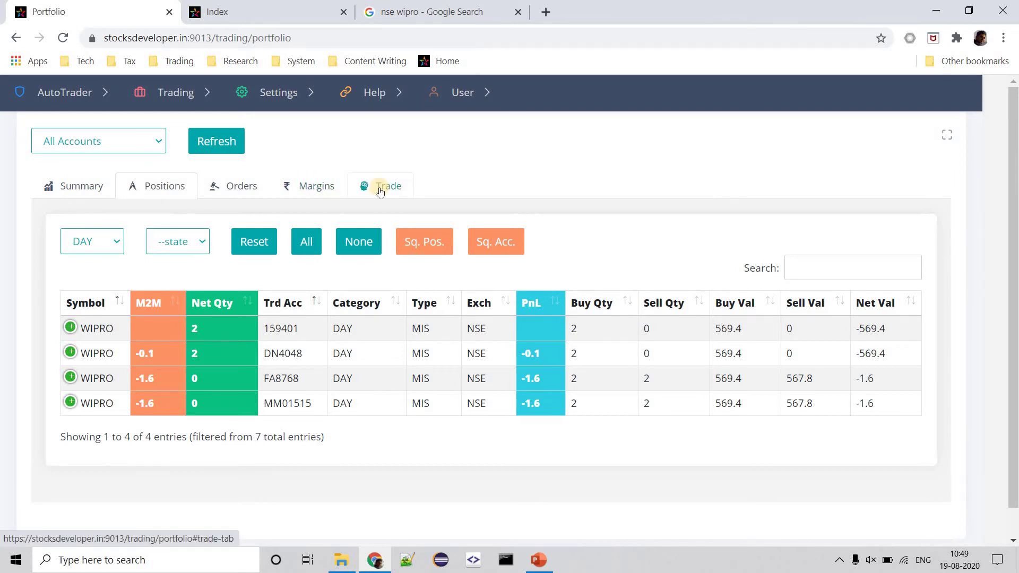
pyautogui.click(380, 191)
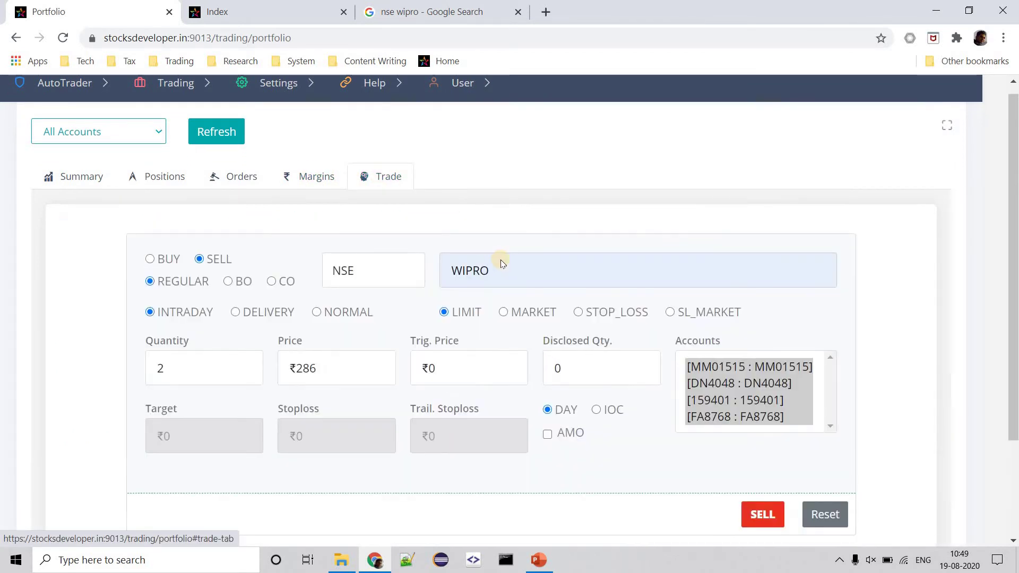
pyautogui.scroll(-2, 501, 259)
pyautogui.doubleClick(457, 181)
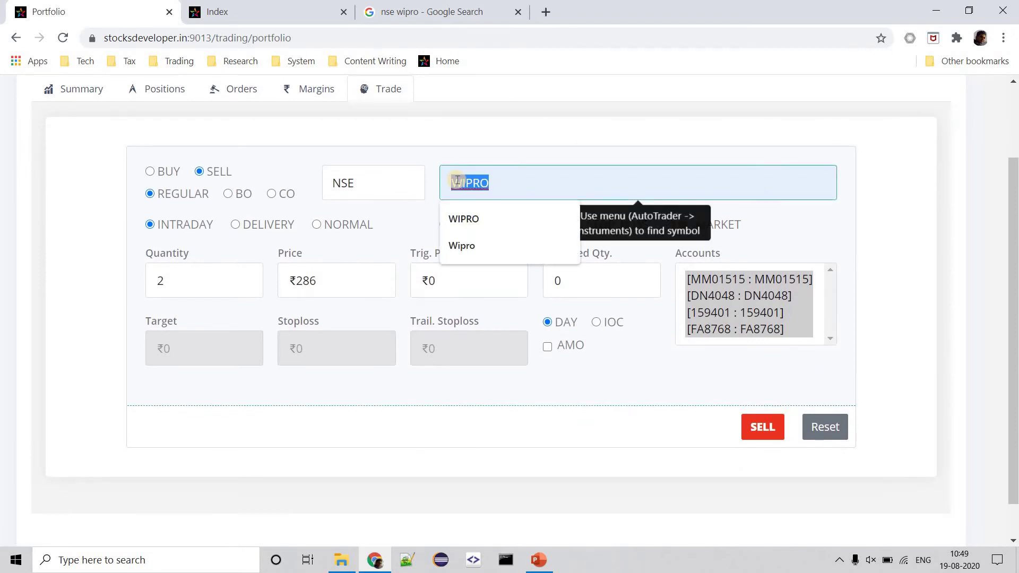
pyautogui.write('SBIN')
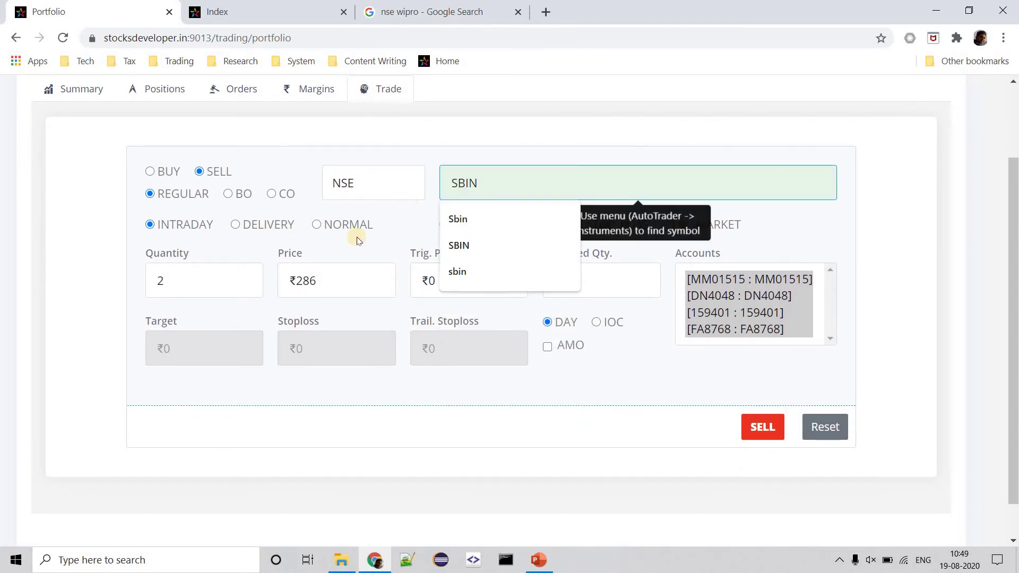
pyautogui.click(380, 242)
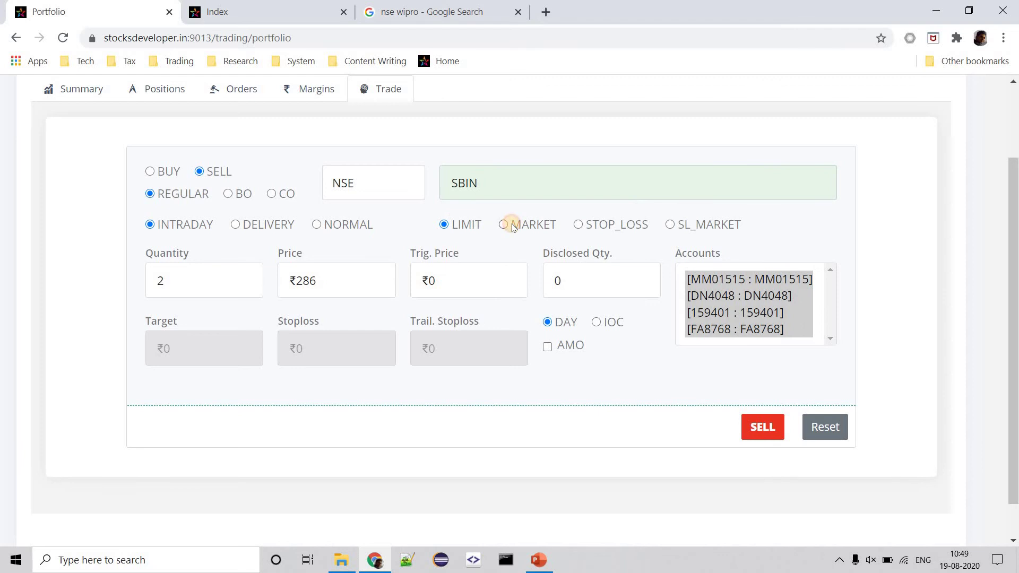
pyautogui.click(504, 224)
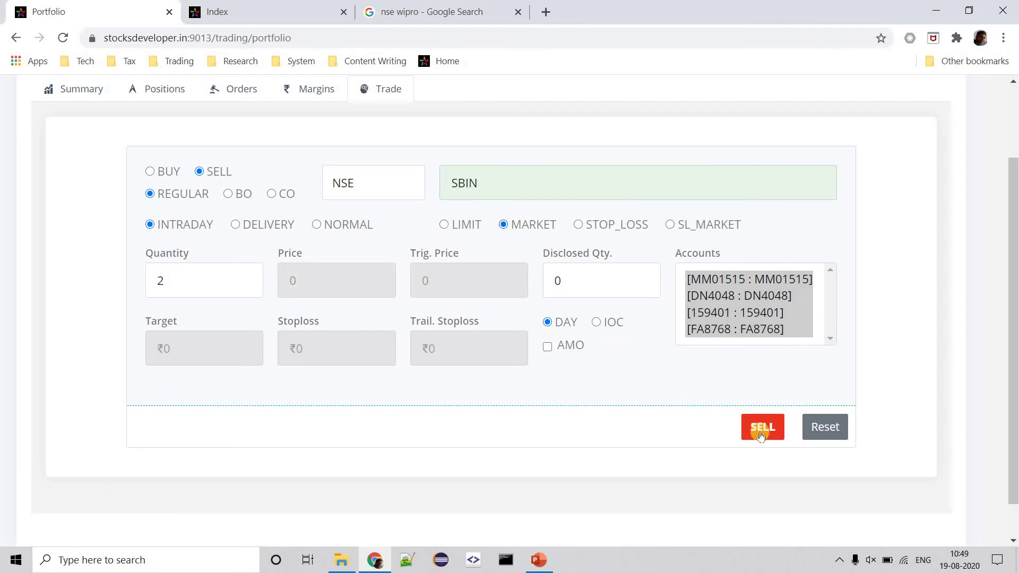
pyautogui.doubleClick(233, 293)
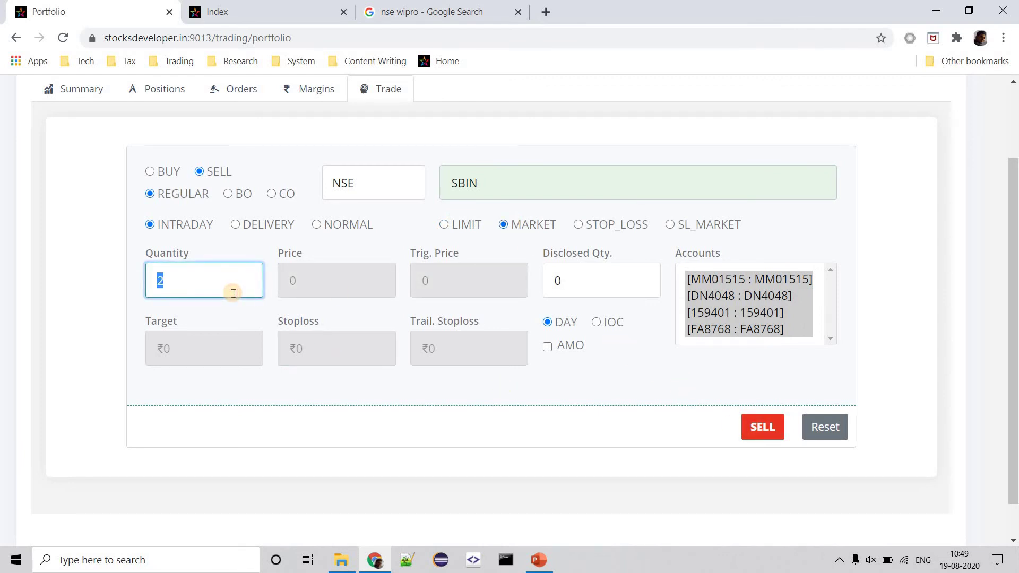
pyautogui.write('1')
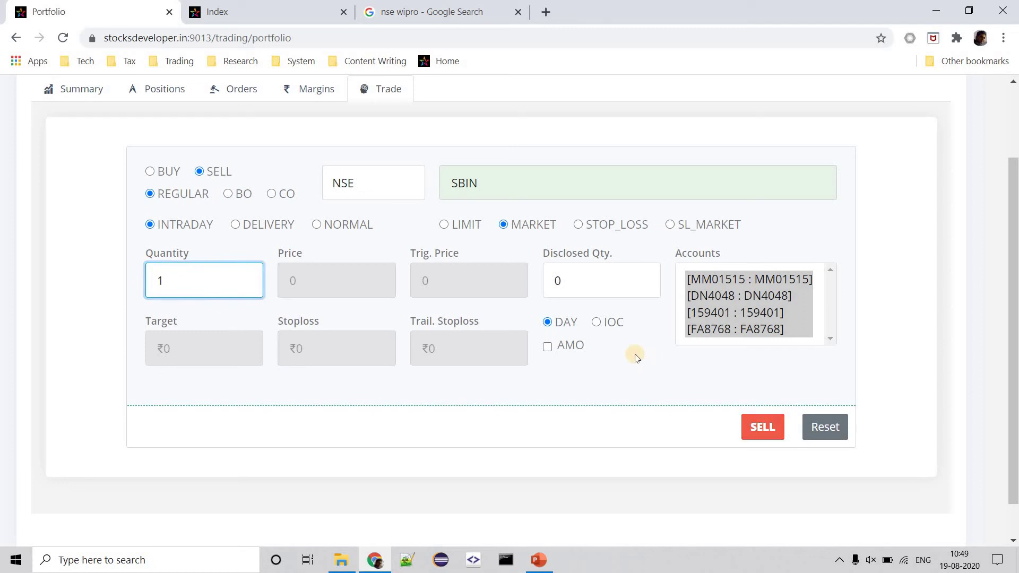
pyautogui.click(775, 430)
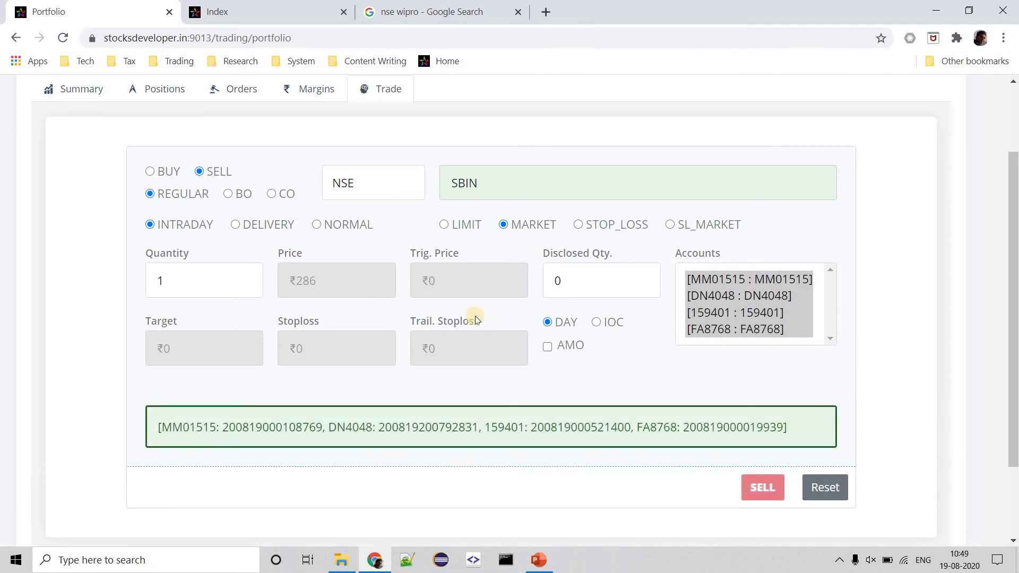
# View Positions to confirm SBIN sits at net -1 in all four accounts.
pyautogui.click(169, 94)
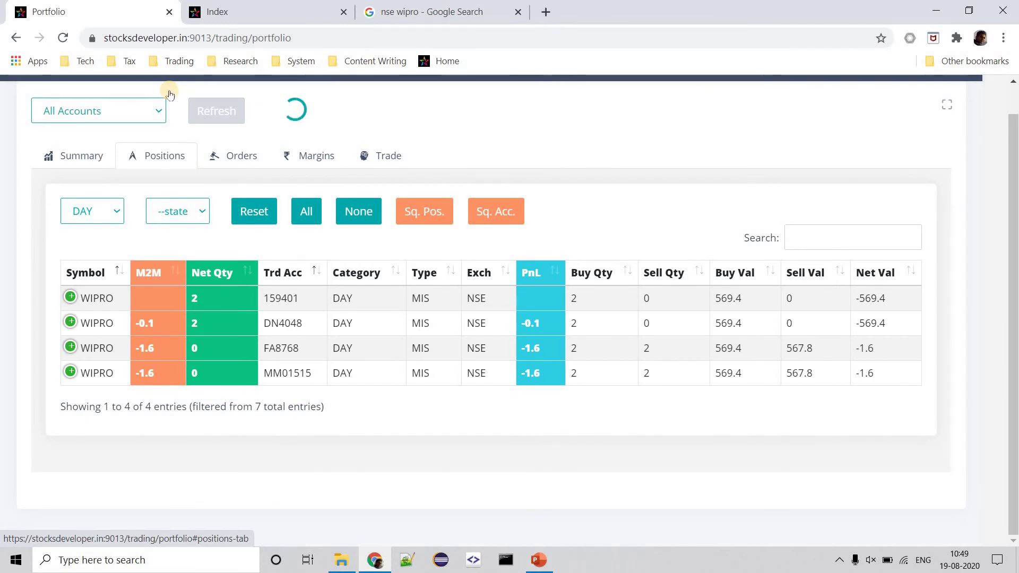
pyautogui.scroll(-1, 170, 94)
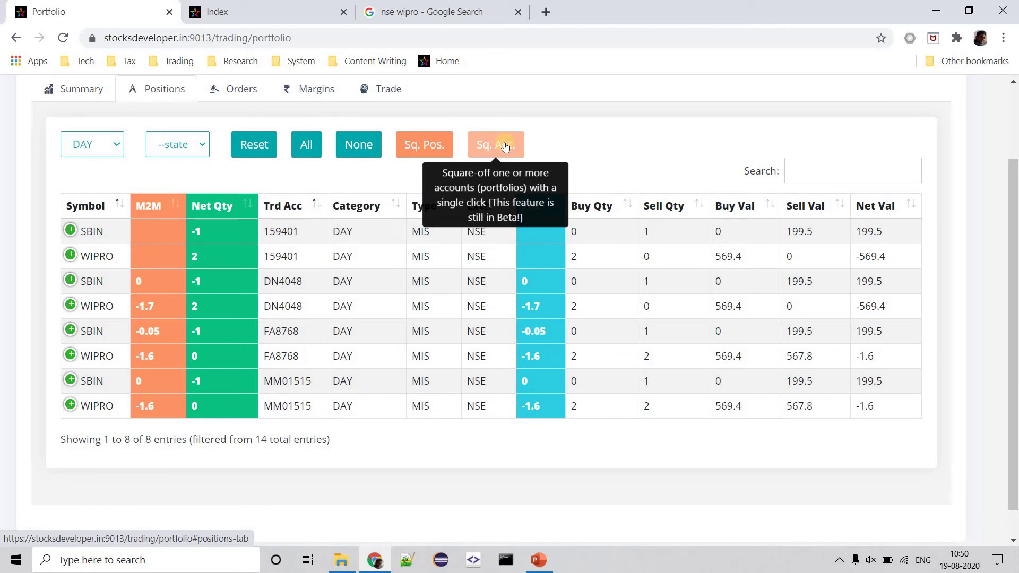
# Square off all DAY positions in all four accounts with Sq. Acc.
pyautogui.click(505, 144)
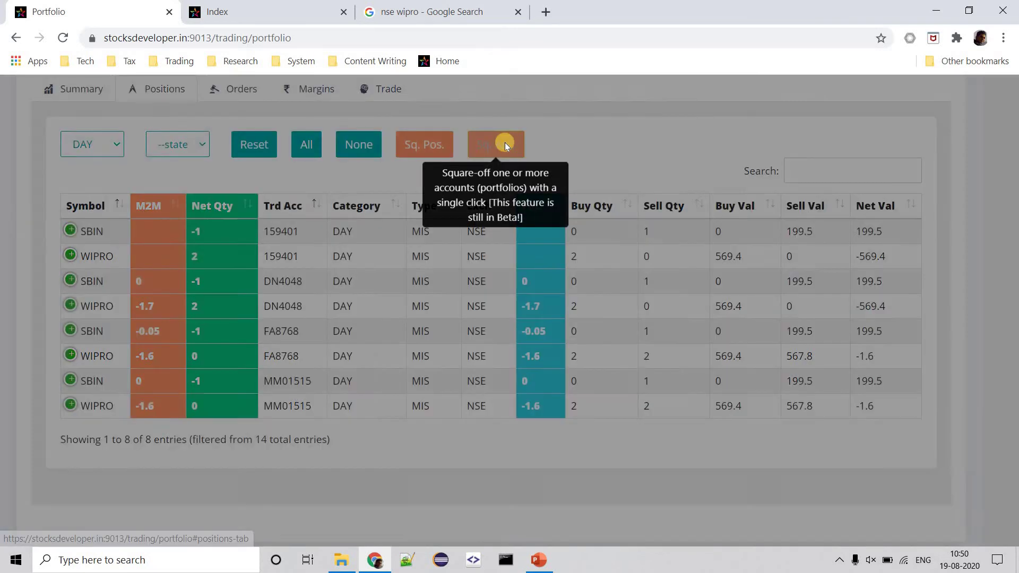
pyautogui.click(497, 265)
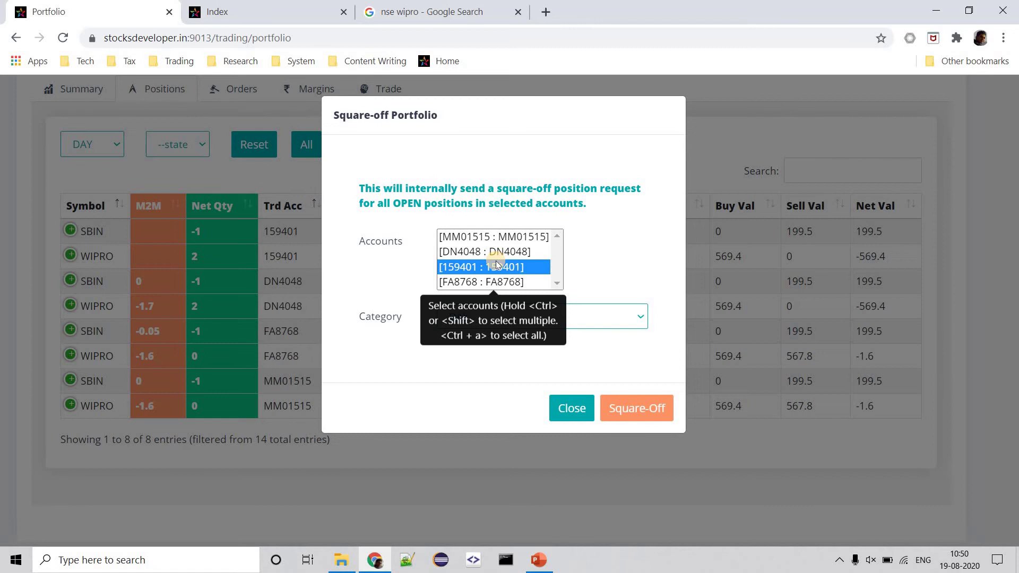
pyautogui.hotkey('ctrl', 'a')
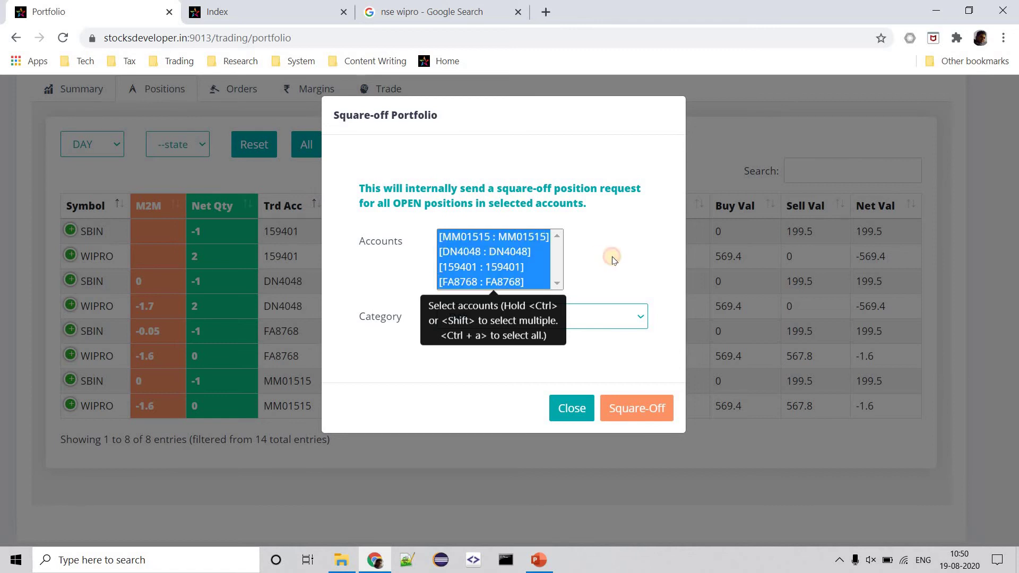
pyautogui.press('Tab')
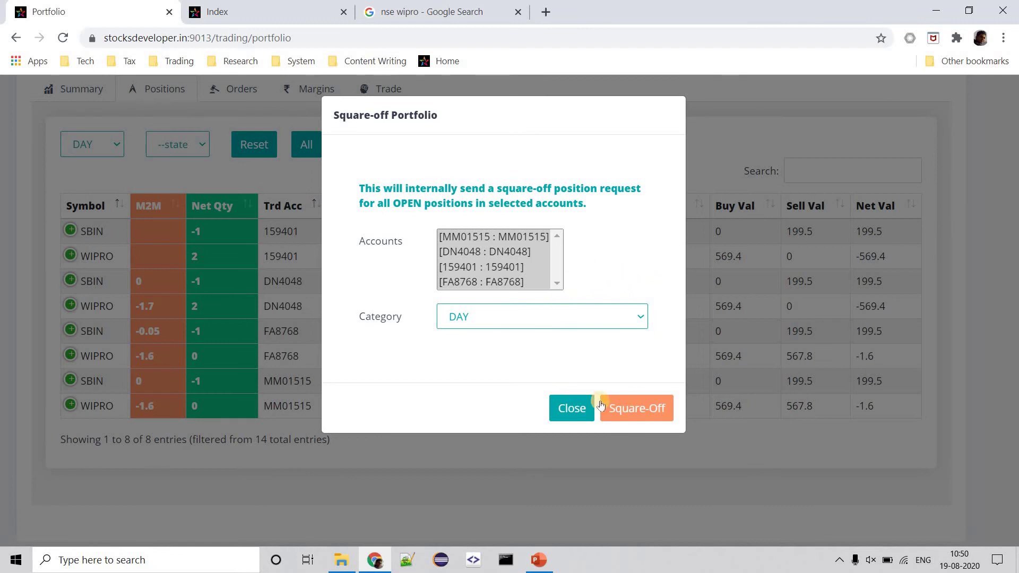
pyautogui.click(626, 406)
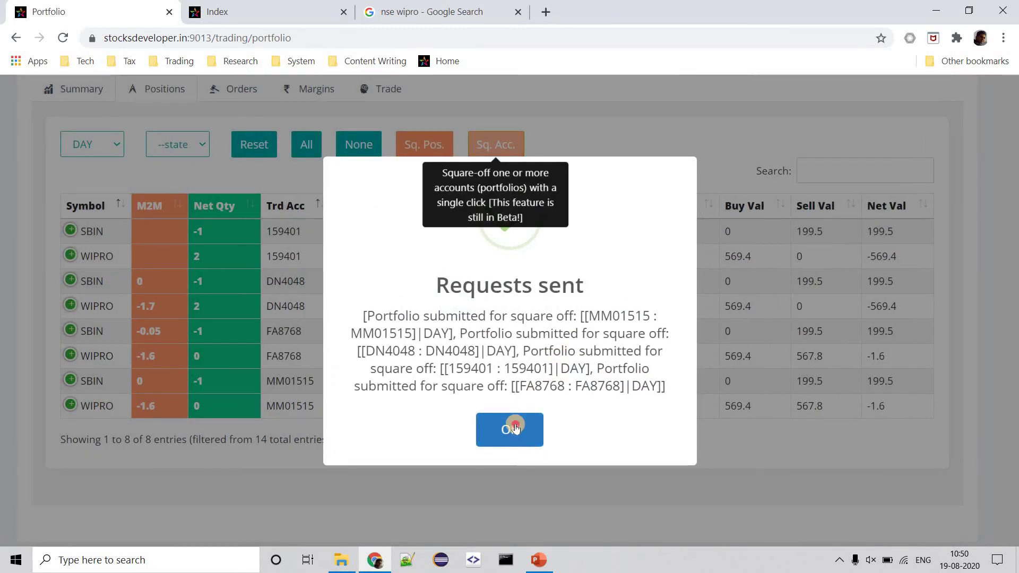
pyautogui.click(516, 423)
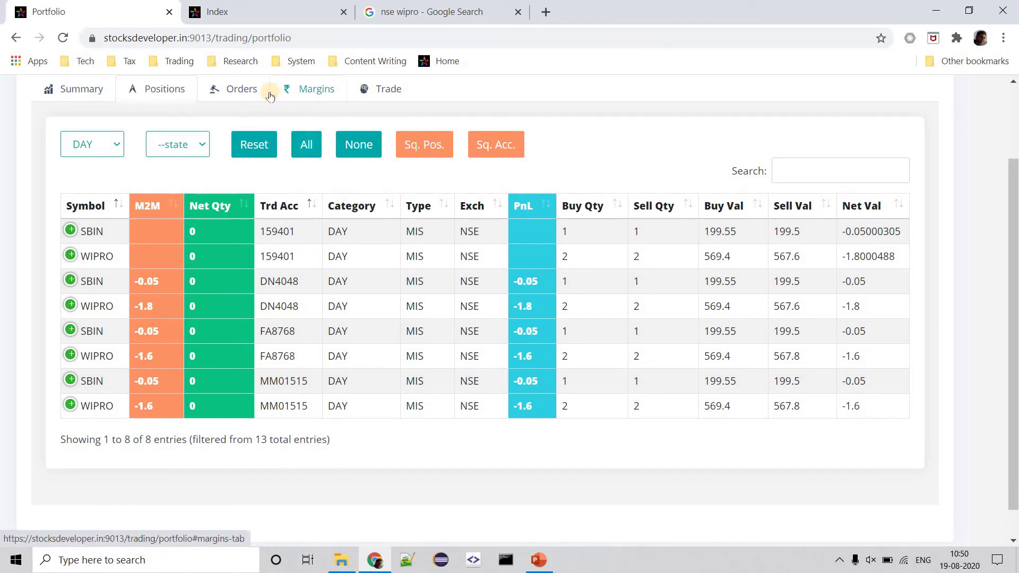
# Start a single-account bracket order and check WIPRO's current share price.
pyautogui.doubleClick(413, 242)
pyautogui.doubleClick(417, 275)
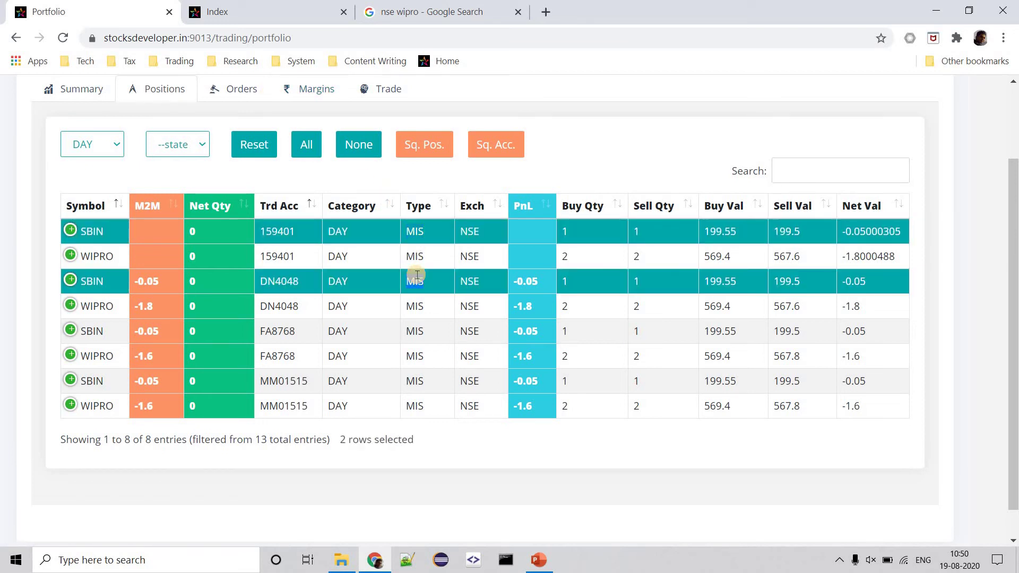
pyautogui.click(378, 91)
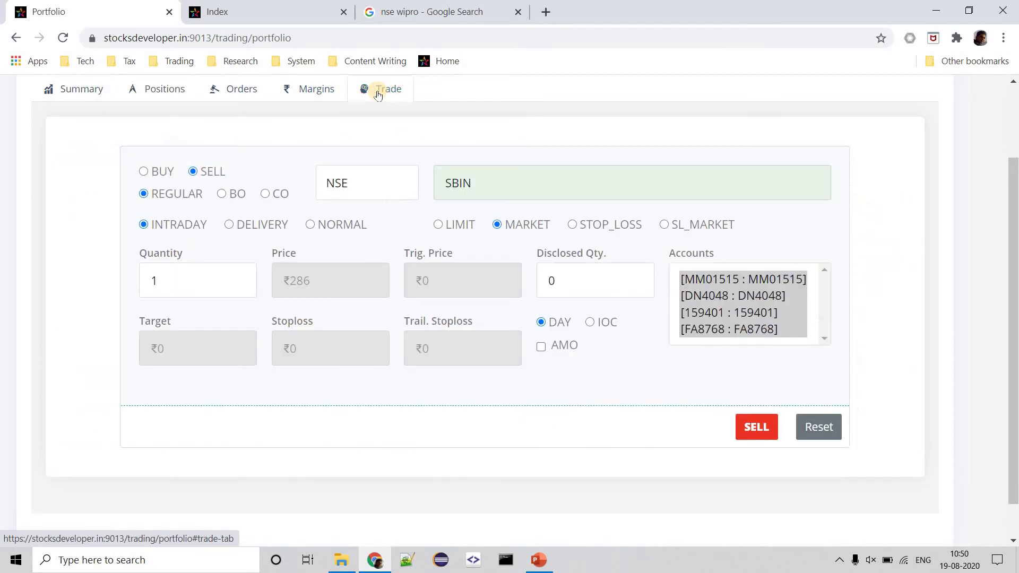
pyautogui.click(226, 194)
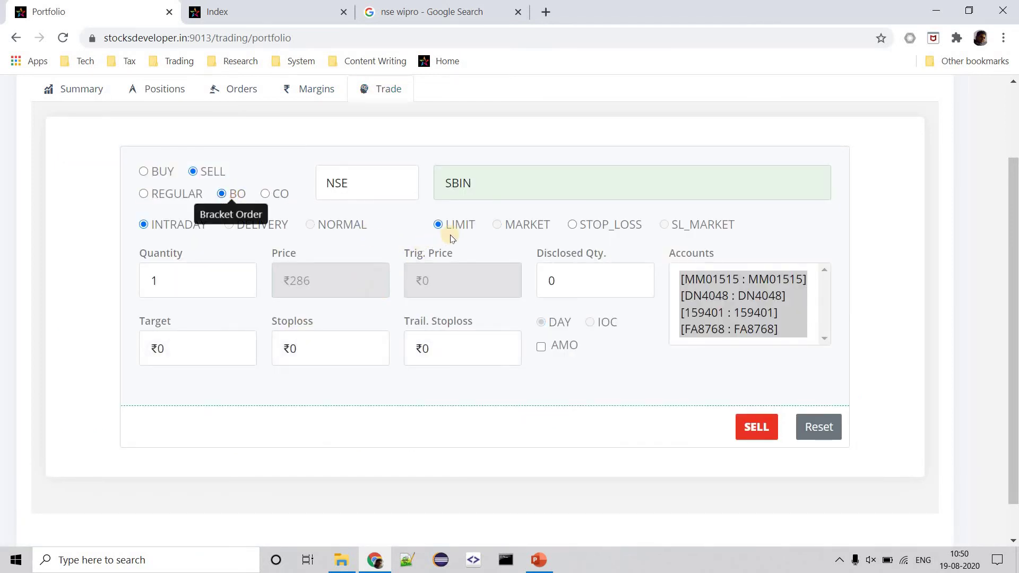
pyautogui.click(700, 313)
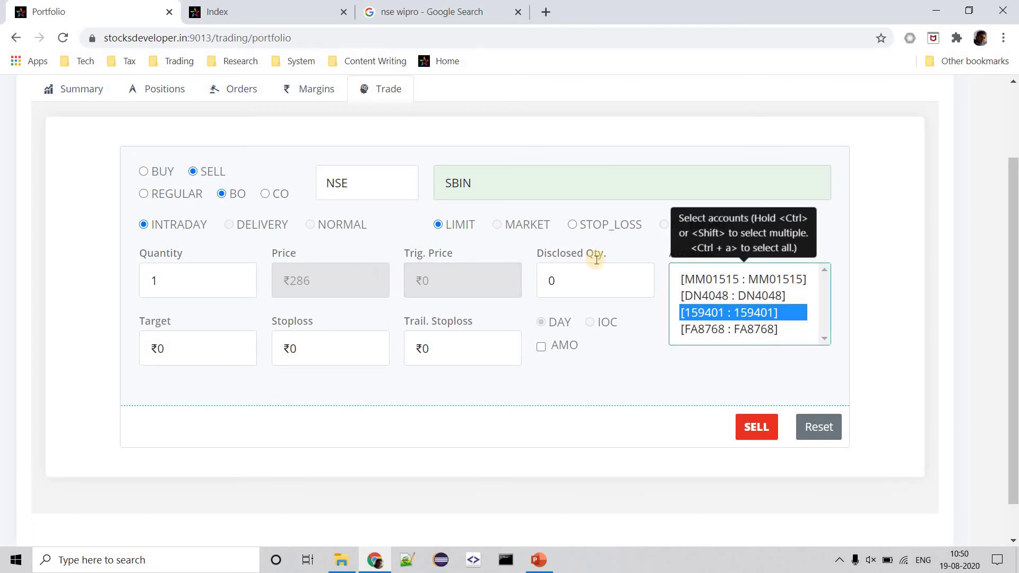
pyautogui.click(172, 317)
pyautogui.click(429, 11)
pyautogui.moveTo(88, 11)
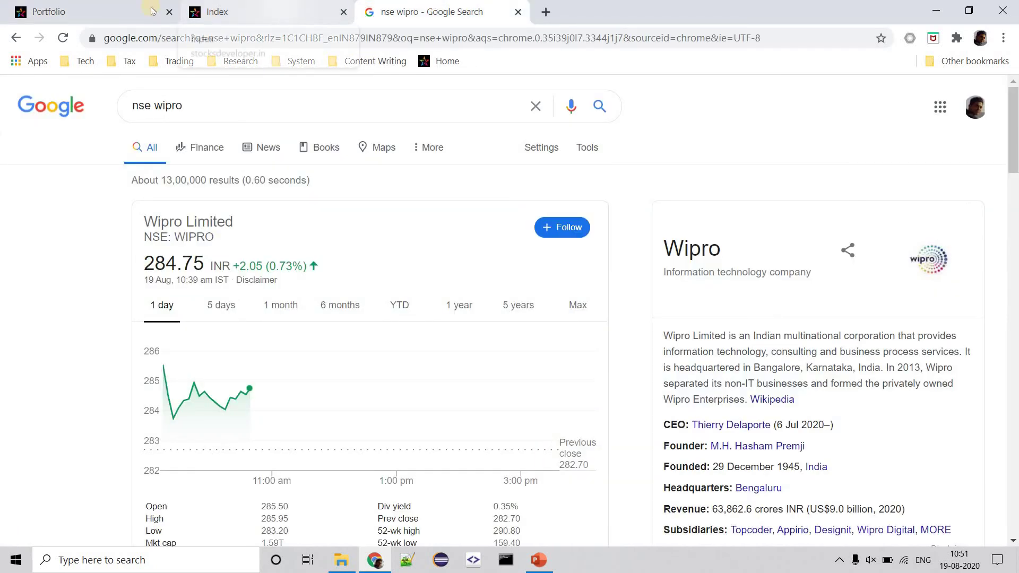
pyautogui.click(108, 8)
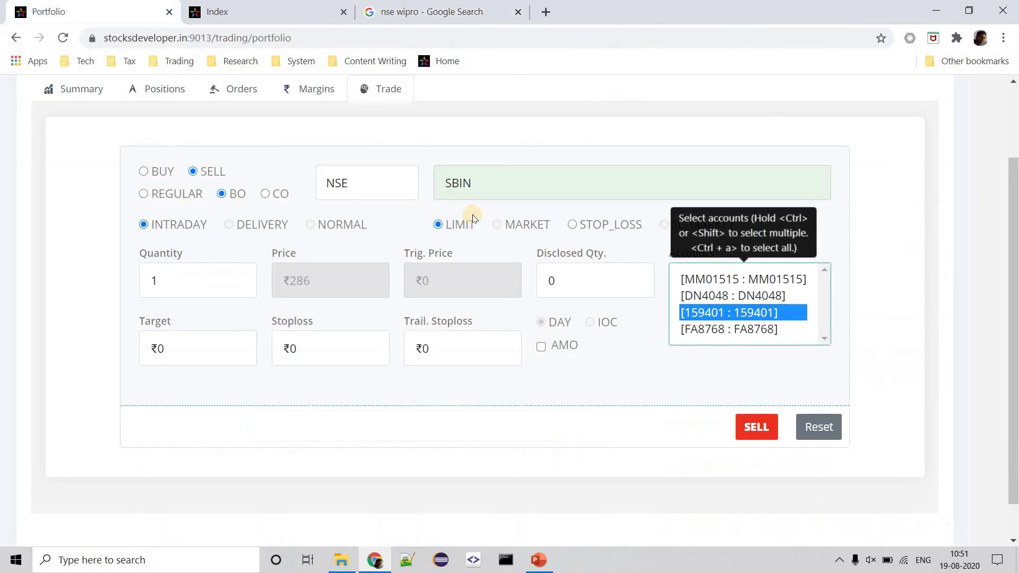
# Make the order a WIPRO BO limit BUY.
pyautogui.doubleClick(463, 182)
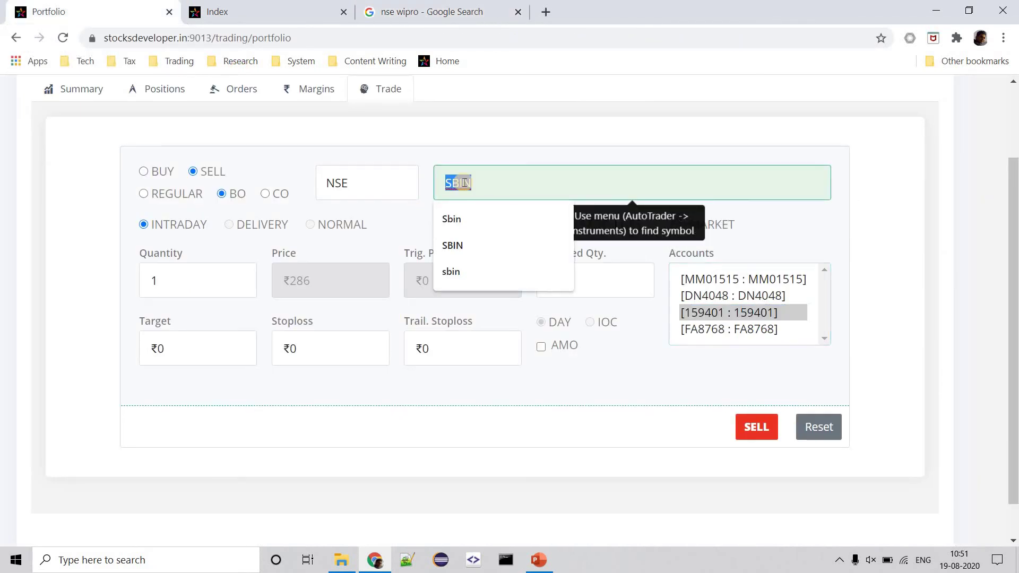
pyautogui.write('WIPRO')
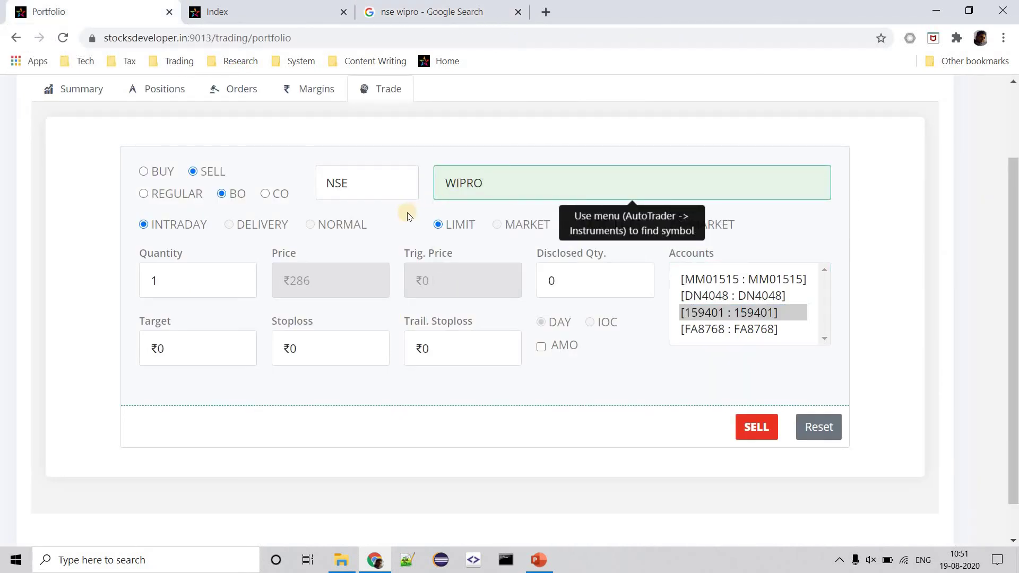
pyautogui.click(217, 273)
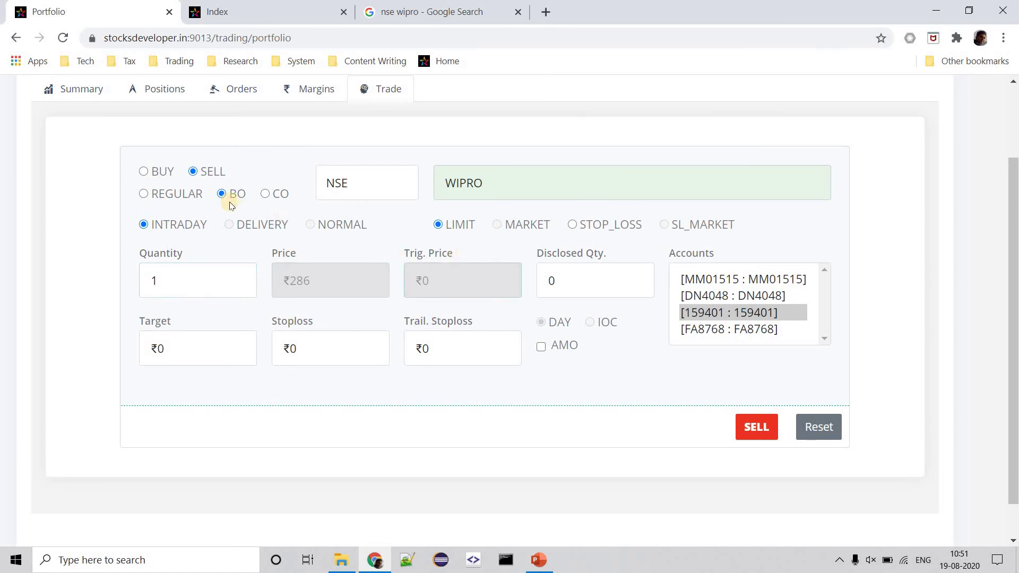
pyautogui.click(145, 193)
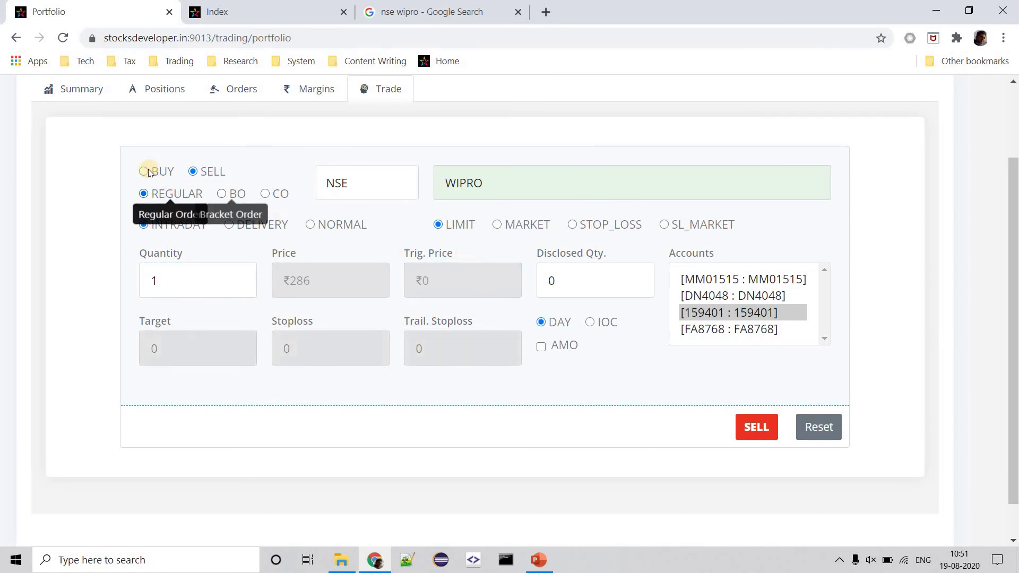
pyautogui.click(144, 171)
pyautogui.click(221, 194)
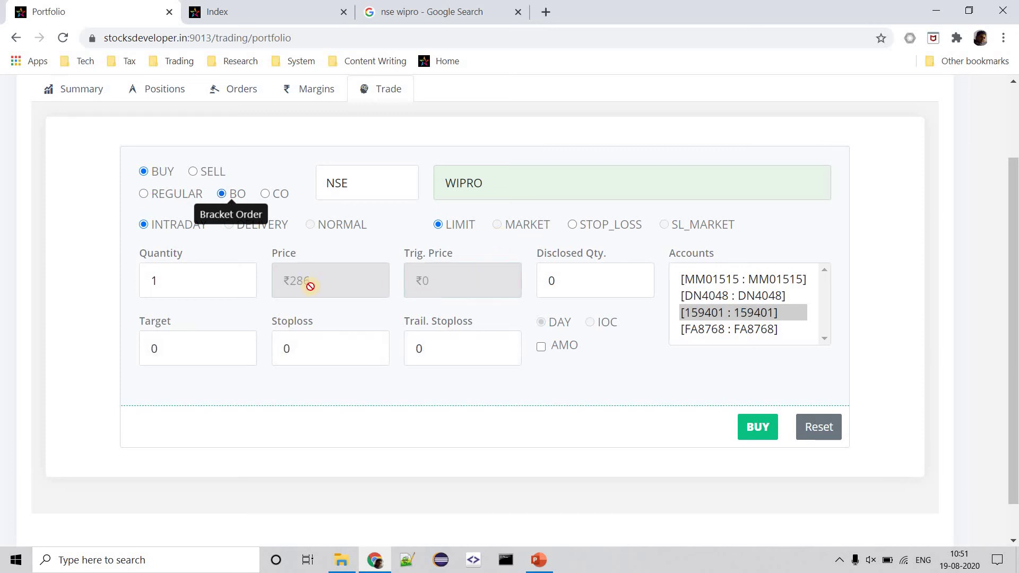
pyautogui.click(572, 226)
pyautogui.click(438, 225)
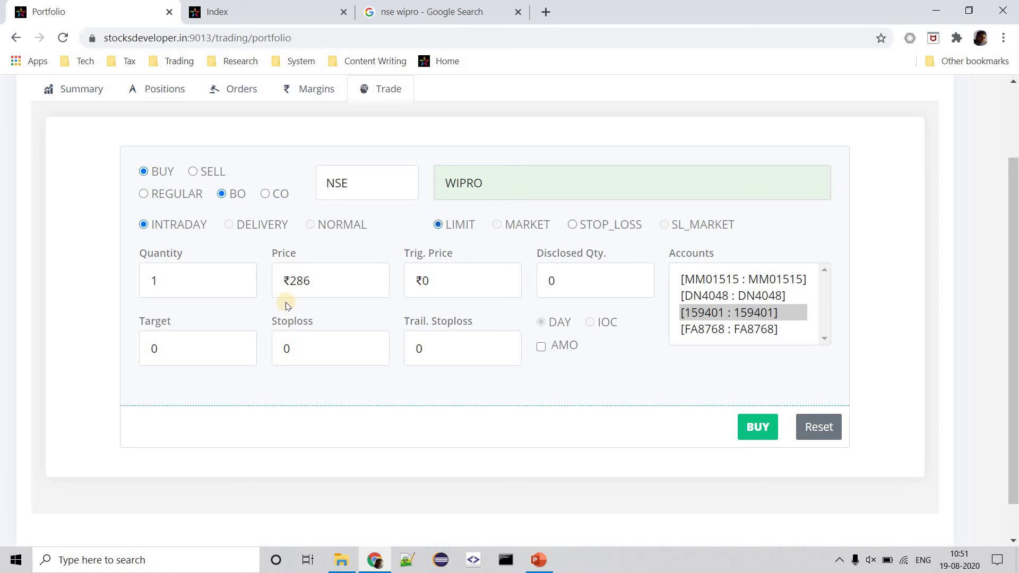
# Enter price 285, target 2 and stoploss 2, then submit the buy for one account.
pyautogui.moveTo(290, 281); pyautogui.dragTo(300, 282)
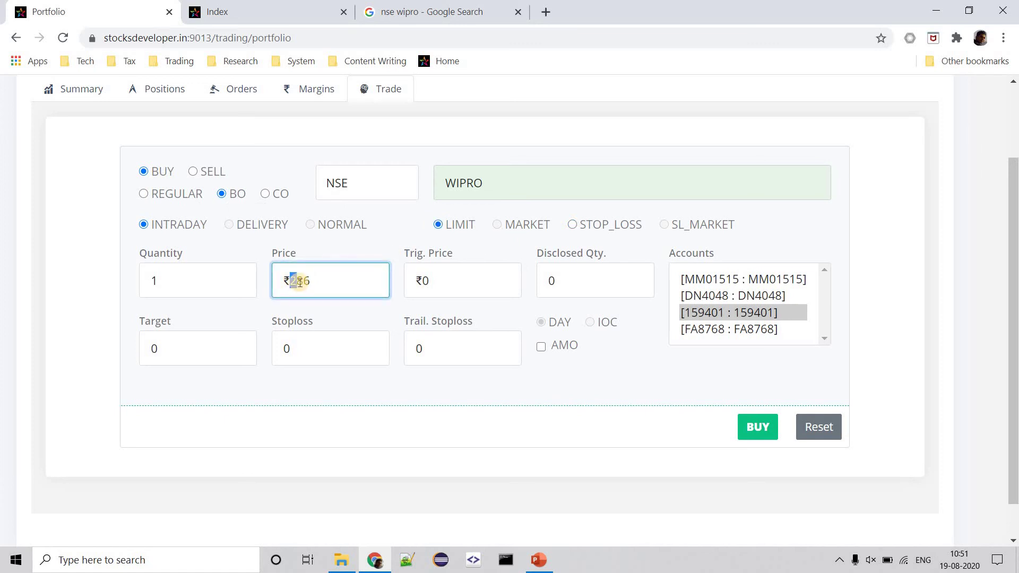
pyautogui.write('25')
pyautogui.doubleClick(203, 345)
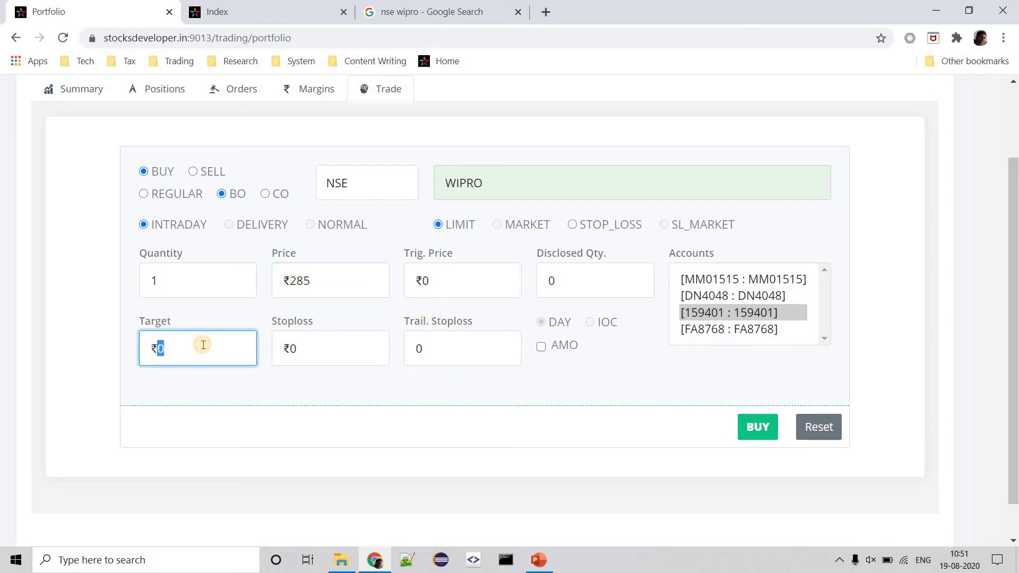
pyautogui.write('2')
pyautogui.doubleClick(302, 350)
pyautogui.write('2')
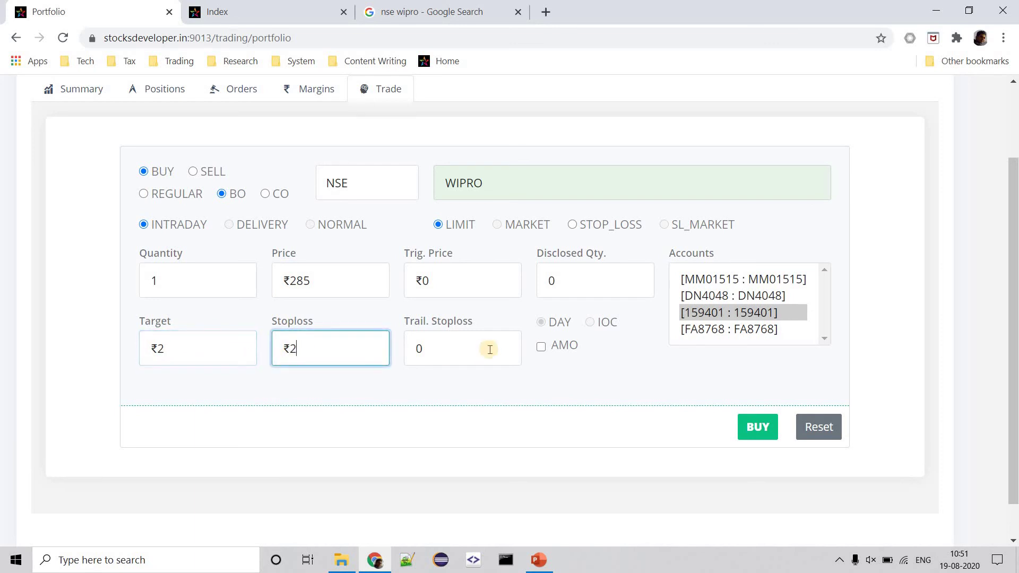
pyautogui.click(706, 314)
pyautogui.click(769, 422)
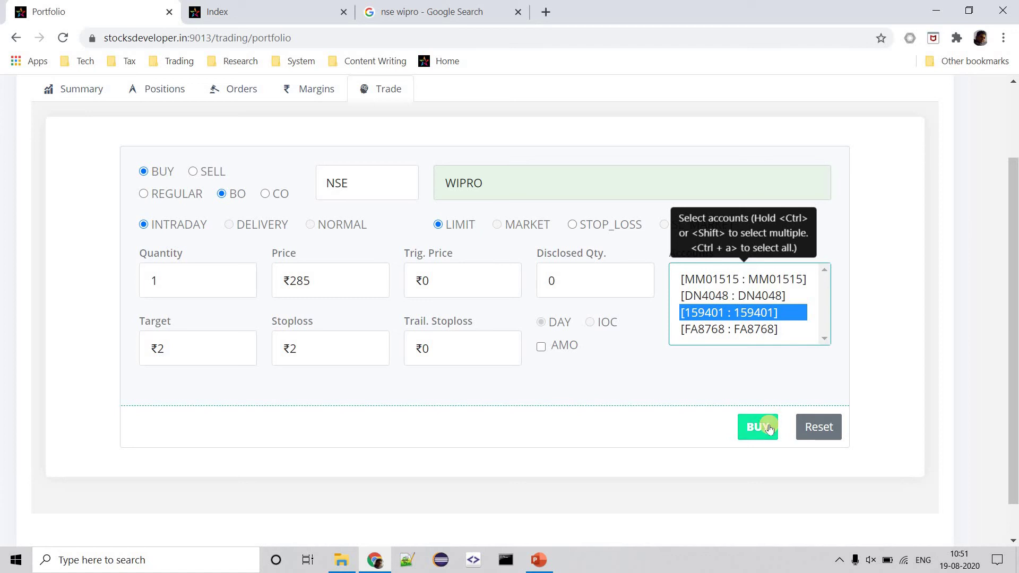
pyautogui.click(769, 428)
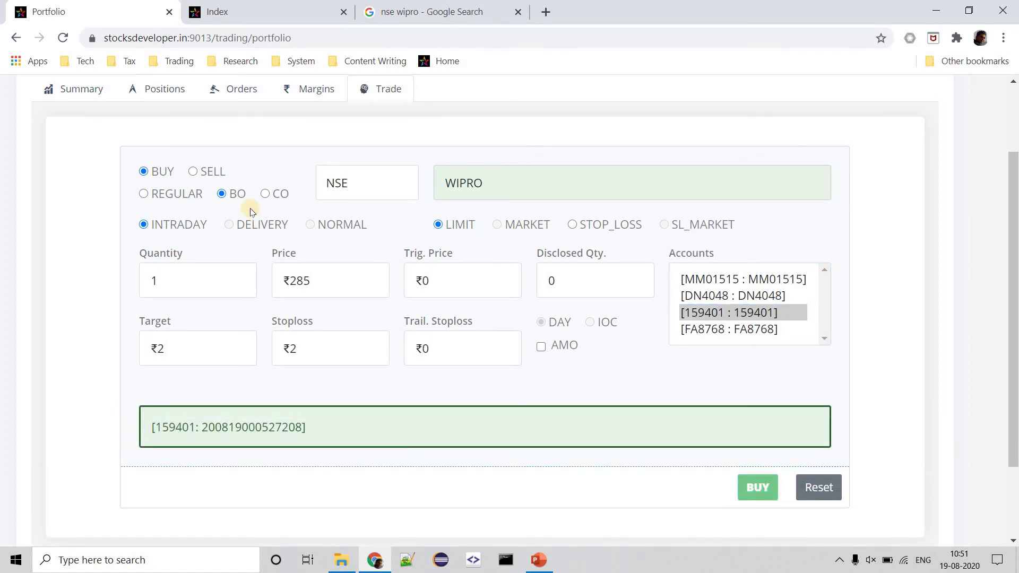
# Review the filled WIPRO BO buy and its pending stop-loss leg, then open Positions.
pyautogui.click(240, 88)
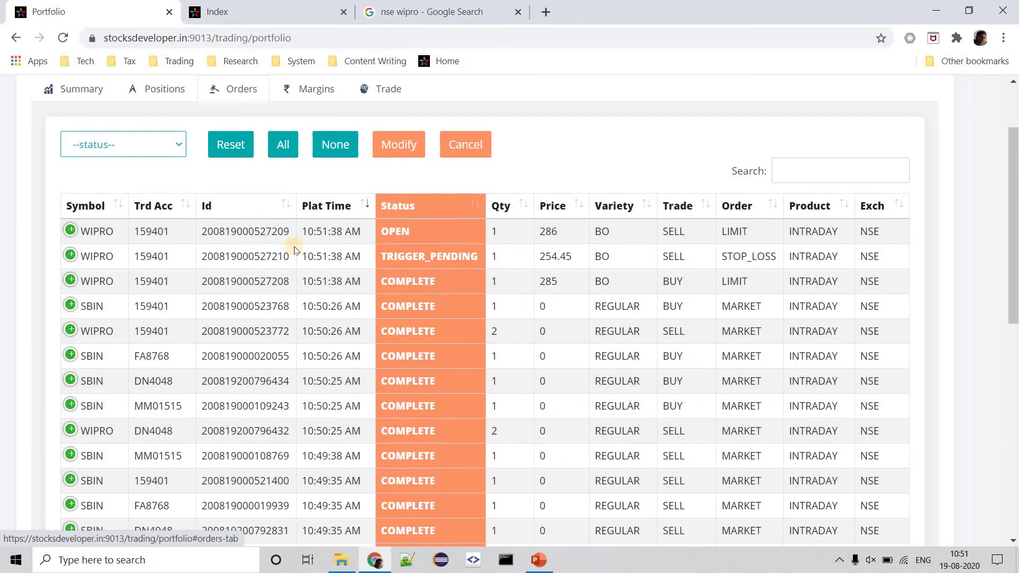
pyautogui.click(354, 281)
pyautogui.doubleClick(604, 282)
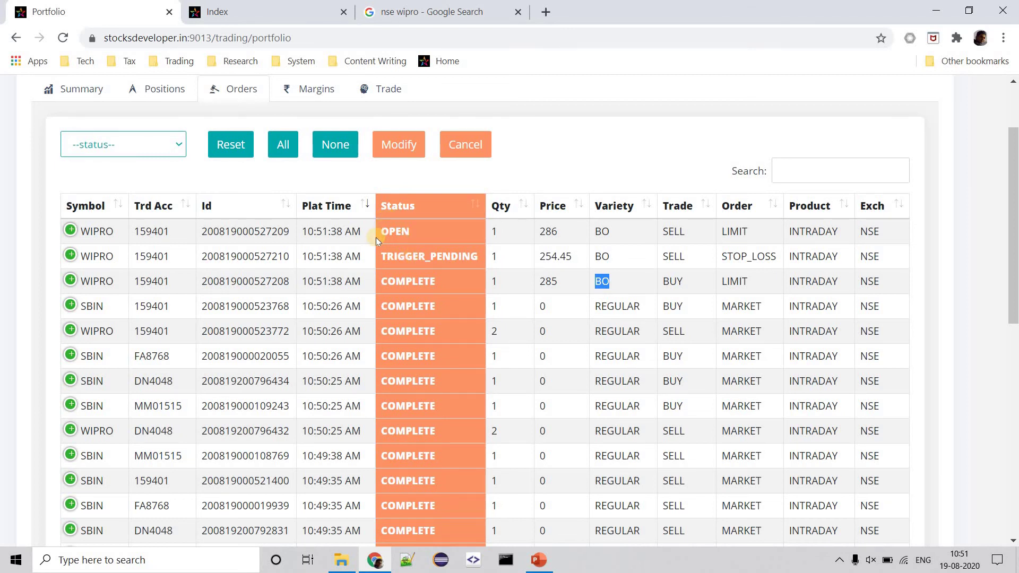
pyautogui.click(348, 257)
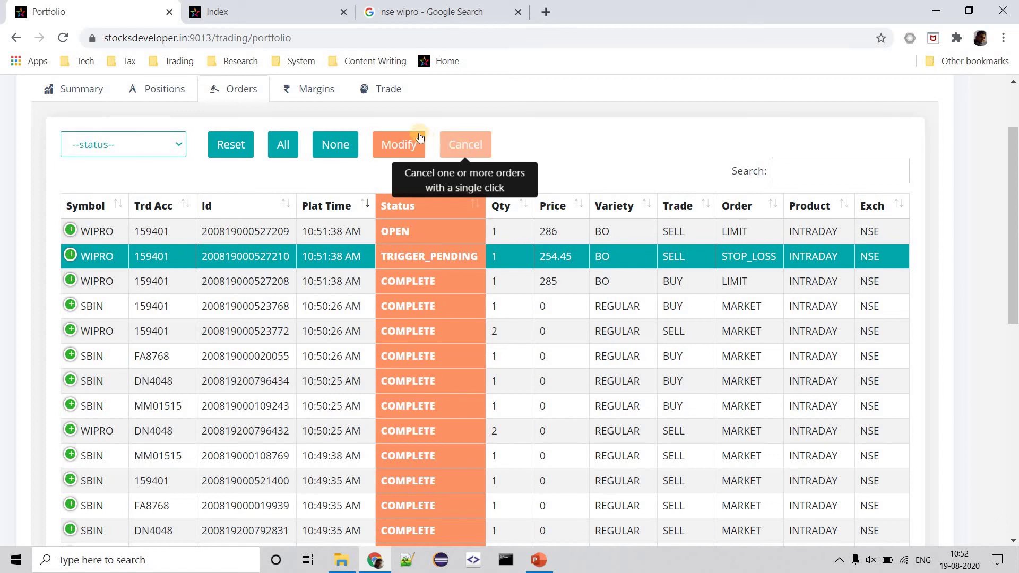
pyautogui.click(164, 93)
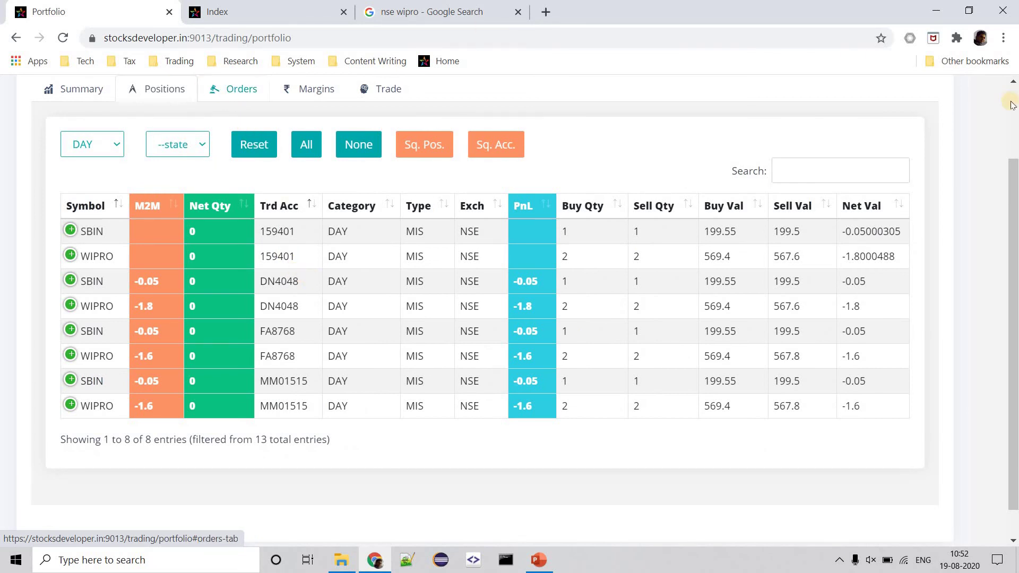
# Square off the open WIPRO bracket-order position and accept the confirmation.
pyautogui.scroll(2, 679, 169)
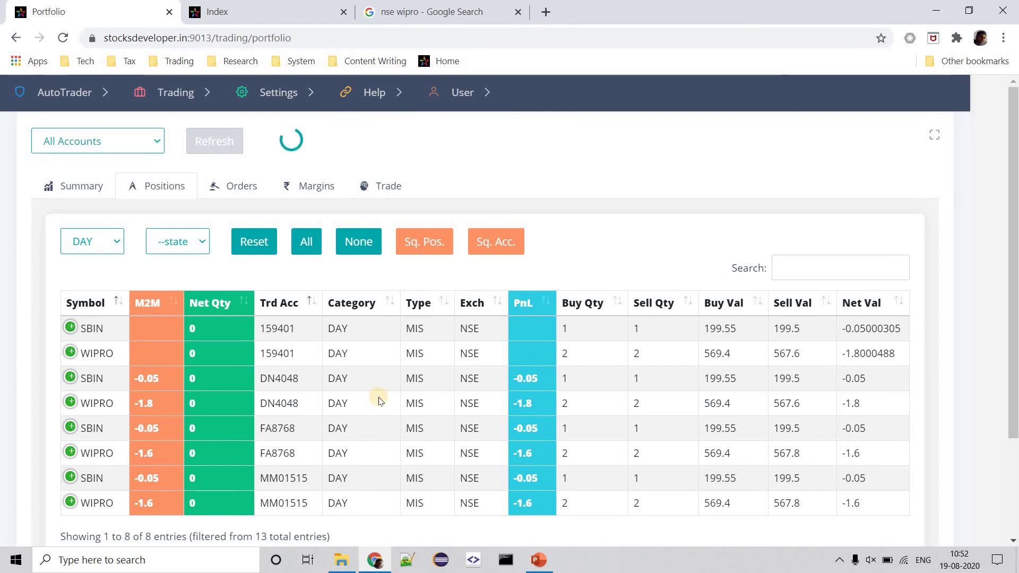
pyautogui.click(371, 358)
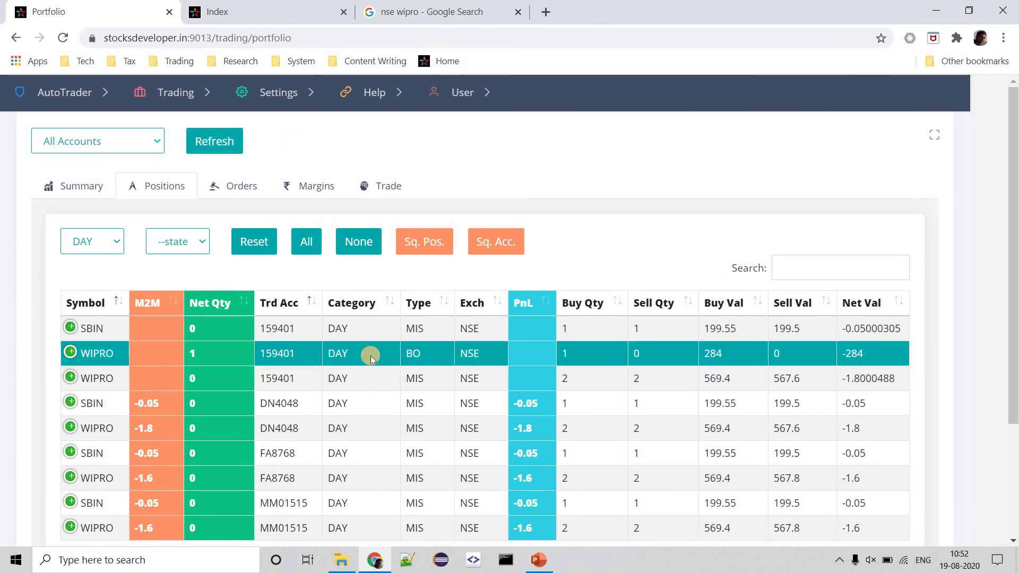
pyautogui.click(441, 241)
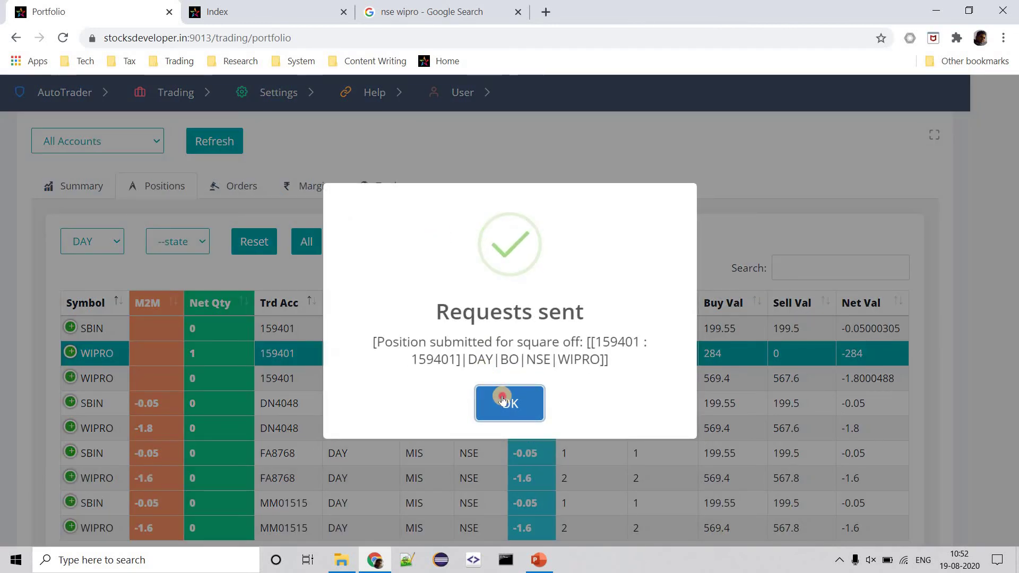
pyautogui.click(502, 399)
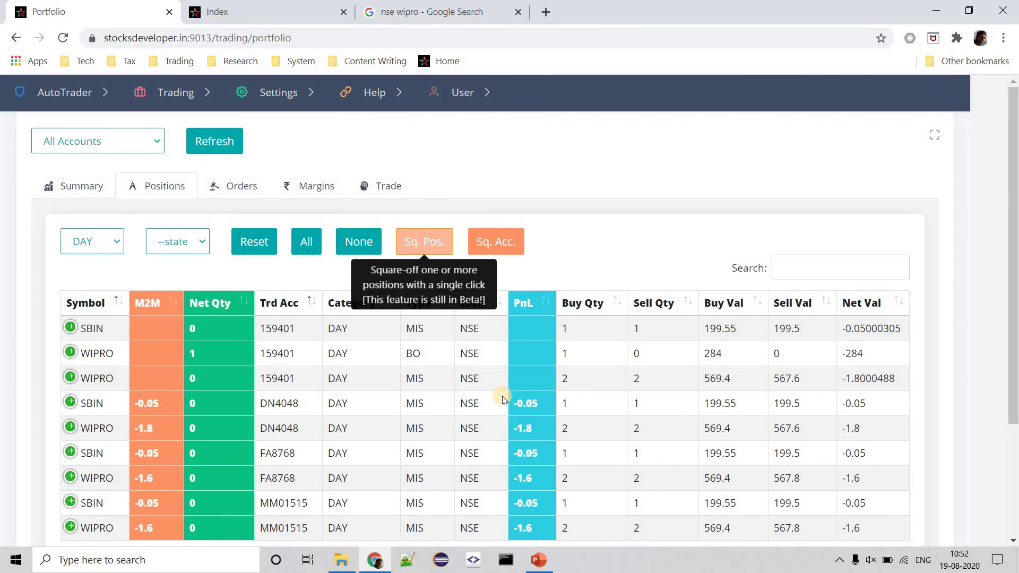
# Refresh positions to confirm the WIPRO BO row shows net quantity 0, sold at 283.95.
pyautogui.click(197, 141)
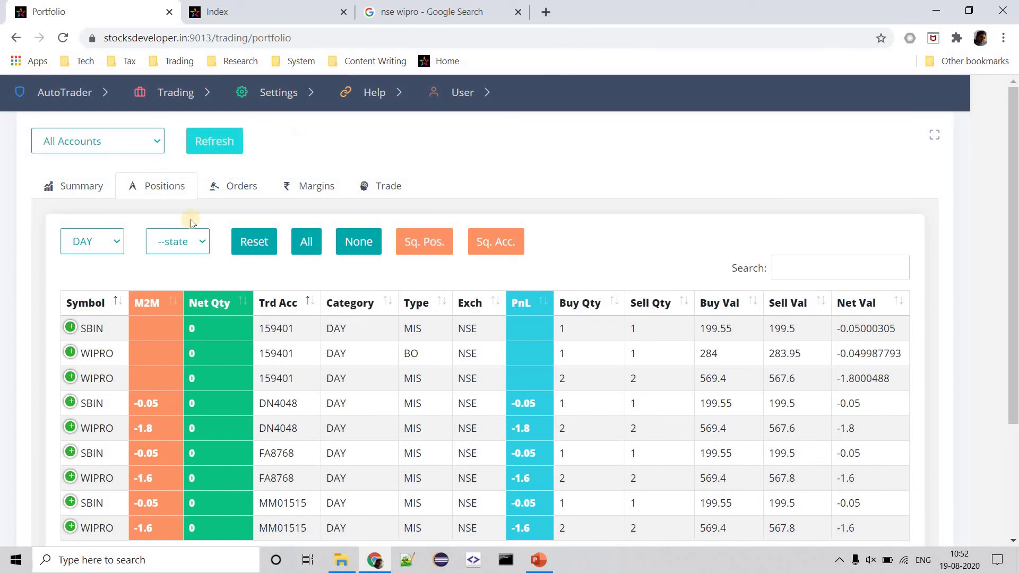
pyautogui.click(196, 359)
pyautogui.doubleClick(411, 356)
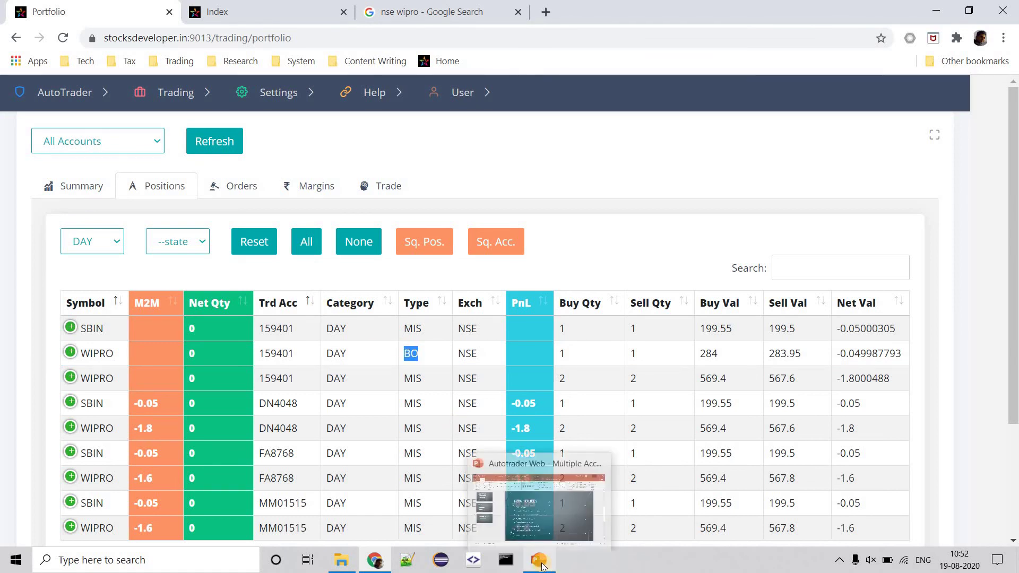
pyautogui.click(536, 493)
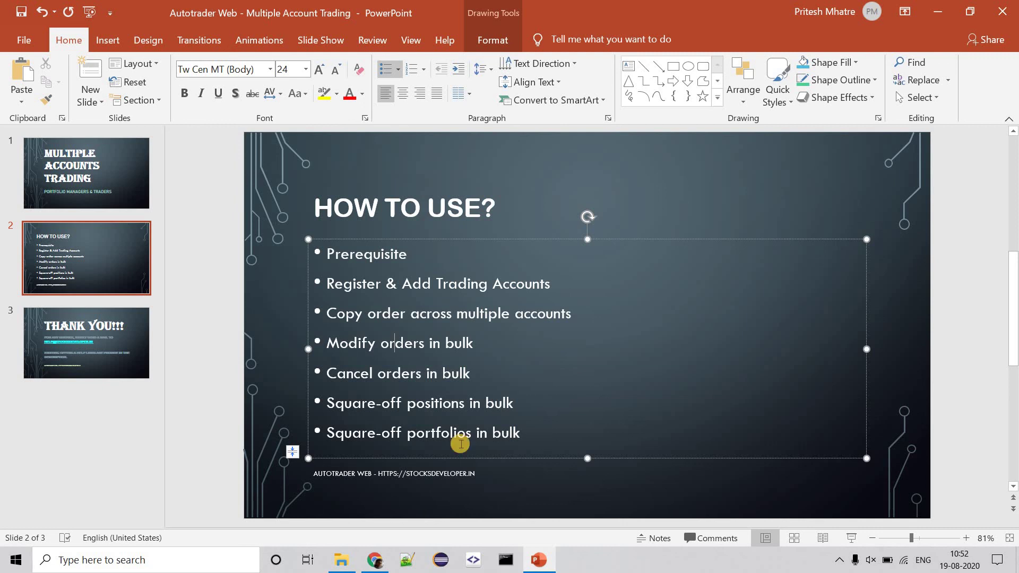
pyautogui.click(374, 563)
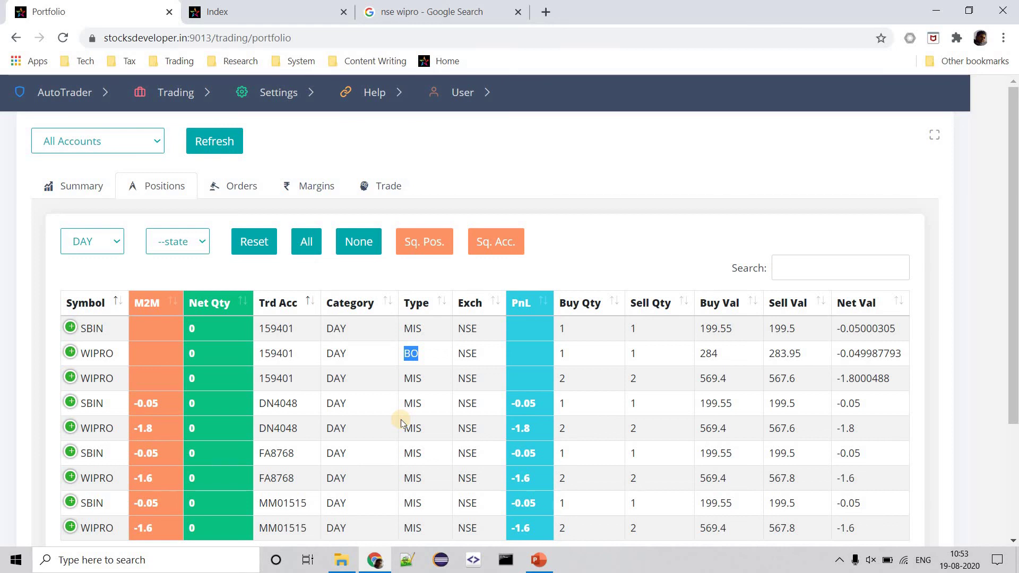
# Open the AutoTrader Web User Guide from the Help menu.
pyautogui.click(375, 100)
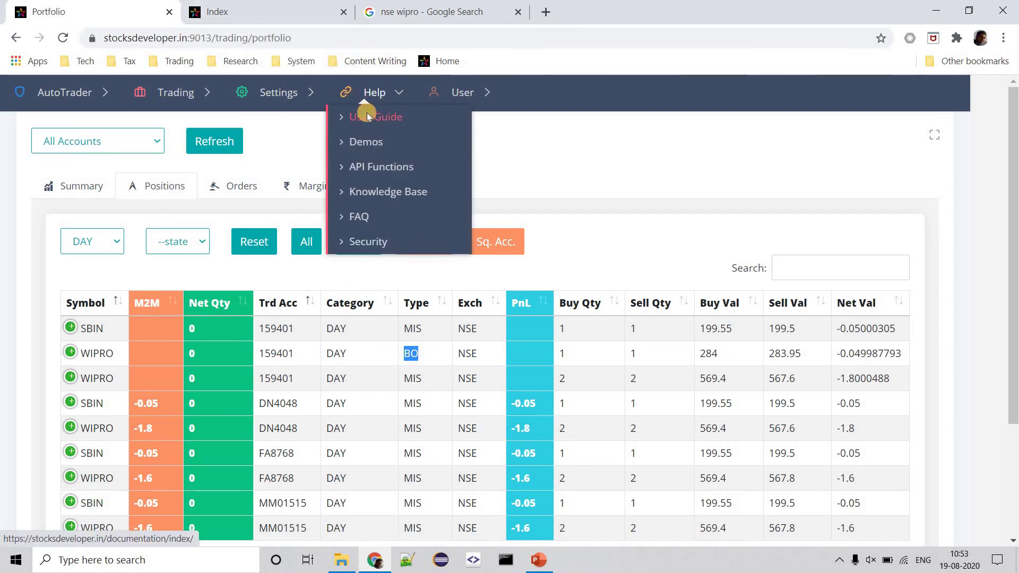
pyautogui.click(367, 117)
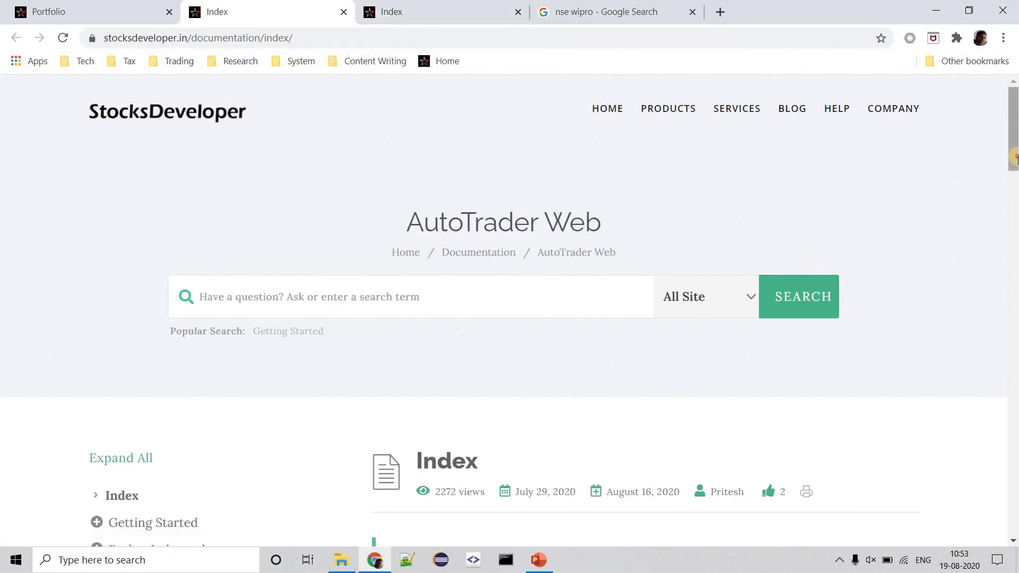
pyautogui.moveTo(1015, 158); pyautogui.dragTo(1015, 256)
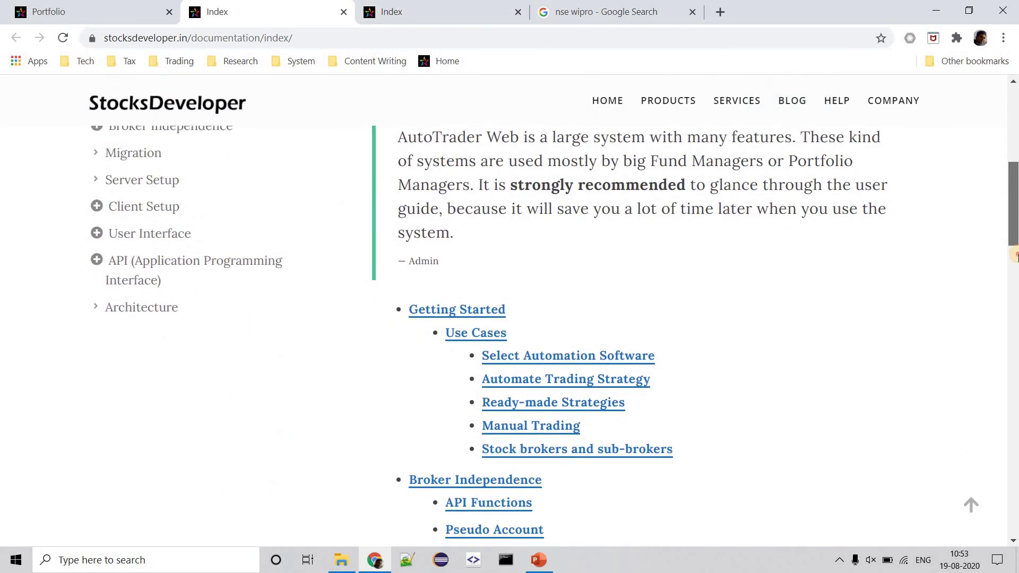
pyautogui.scroll(-2, 1014, 256)
pyautogui.scroll(-5, 681, 347)
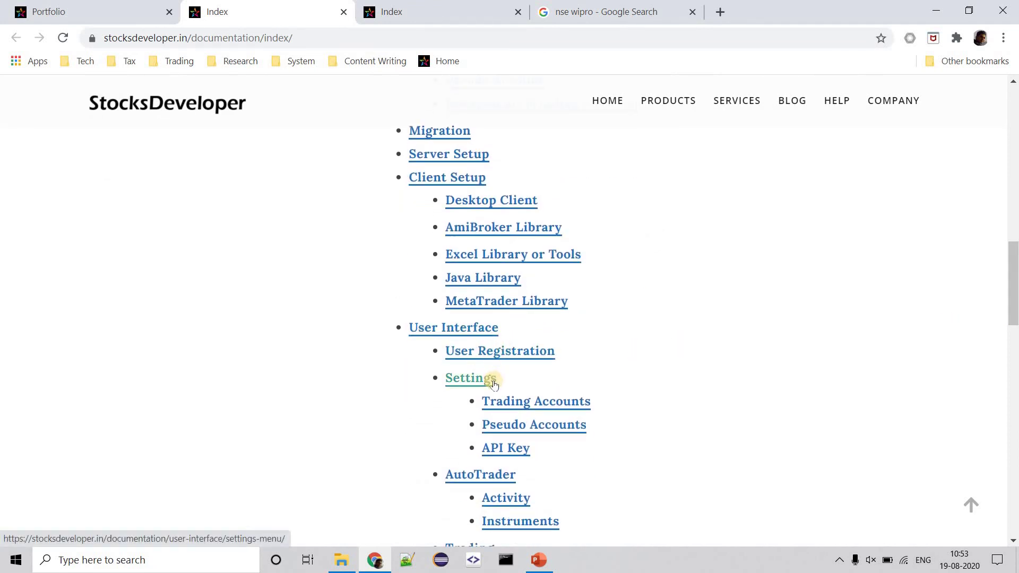
pyautogui.scroll(-3, 493, 383)
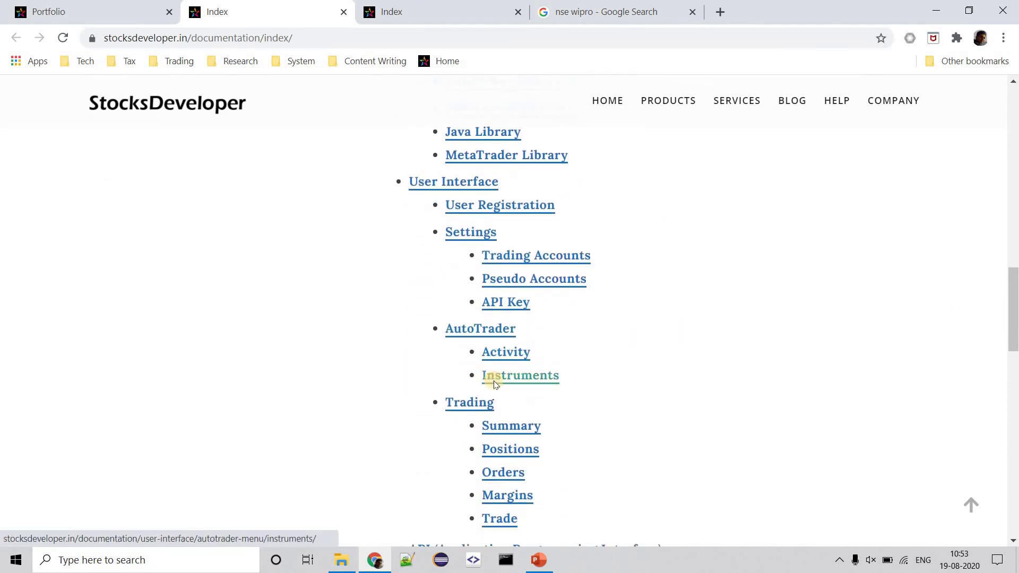
pyautogui.scroll(-1, 493, 383)
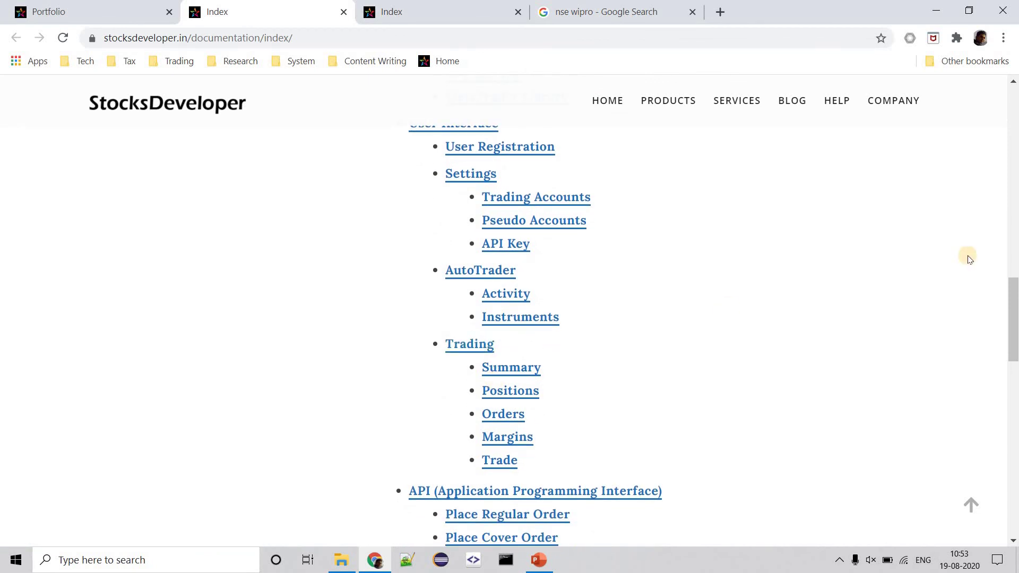
pyautogui.moveTo(1014, 288); pyautogui.dragTo(1009, 192)
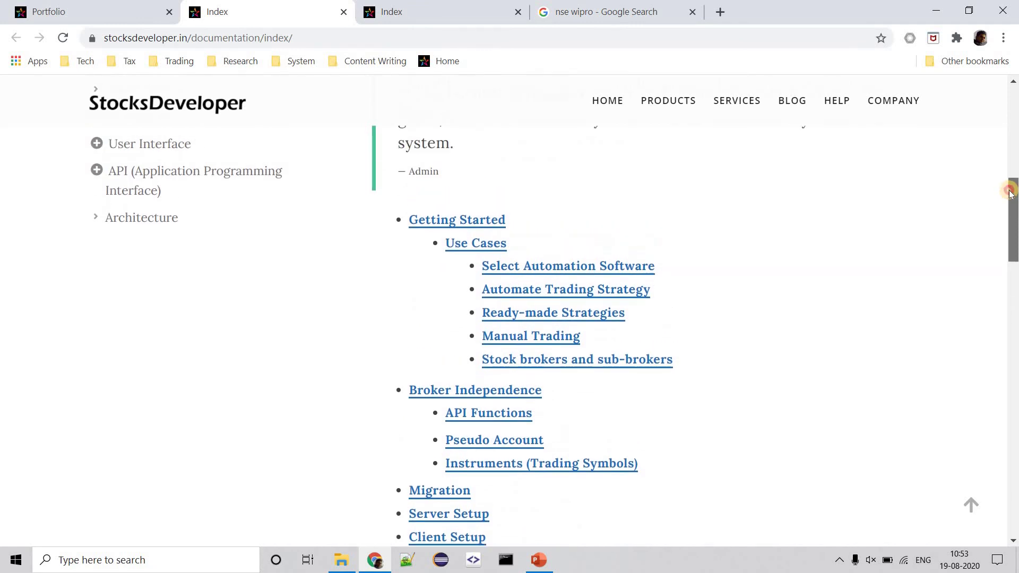
pyautogui.moveTo(1010, 192); pyautogui.dragTo(1015, 405)
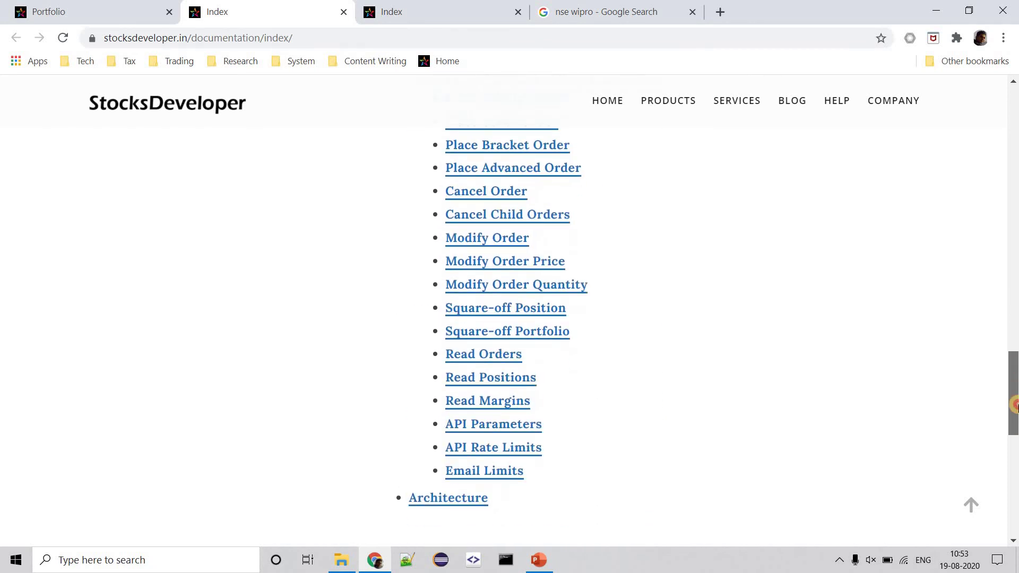
pyautogui.moveTo(1014, 405); pyautogui.dragTo(983, 97)
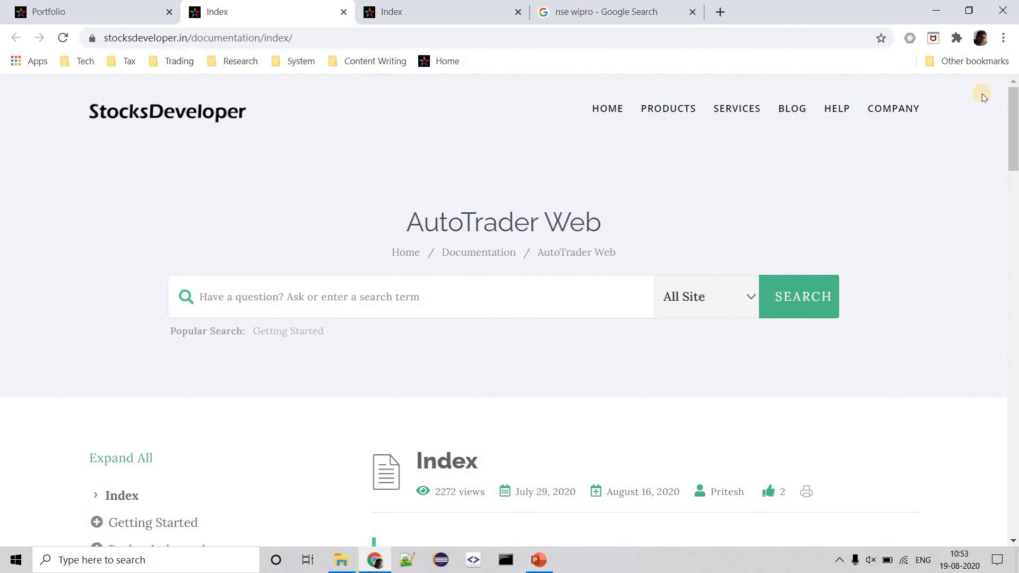
# Check the Portfolio tab, then return to the documentation site's Contact Us page.
pyautogui.click(125, 5)
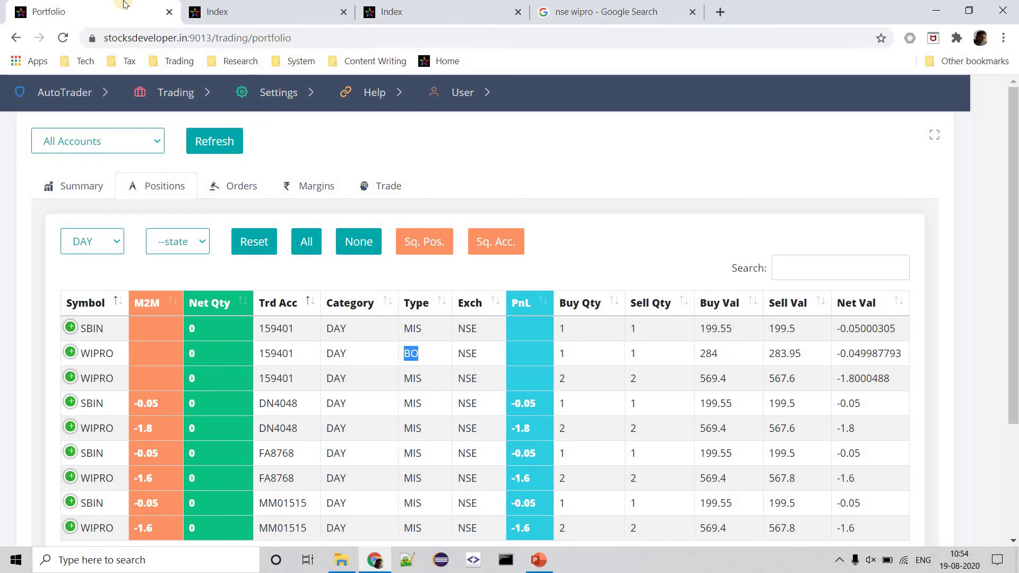
pyautogui.click(265, 4)
pyautogui.moveTo(892, 108)
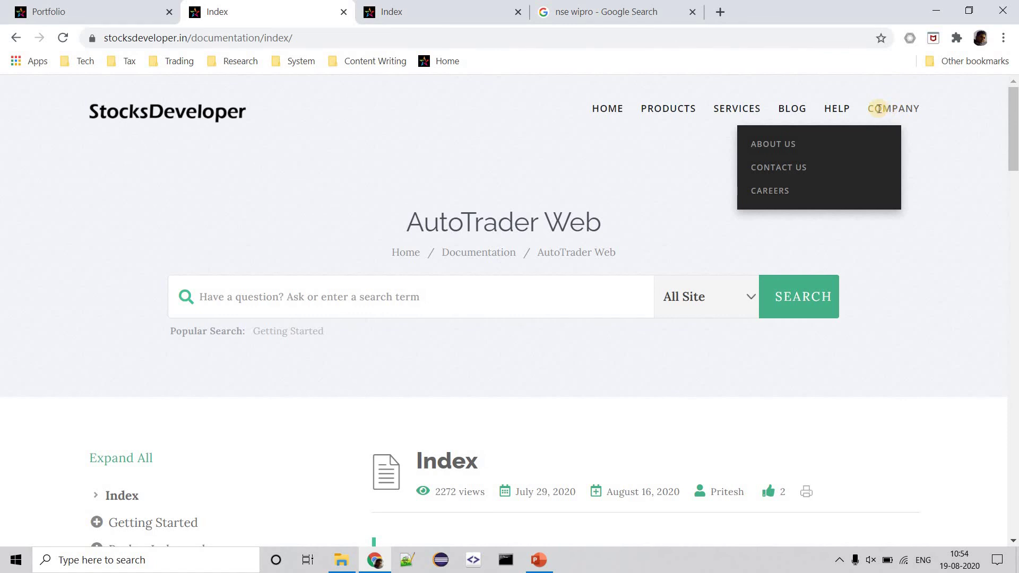
pyautogui.click(790, 168)
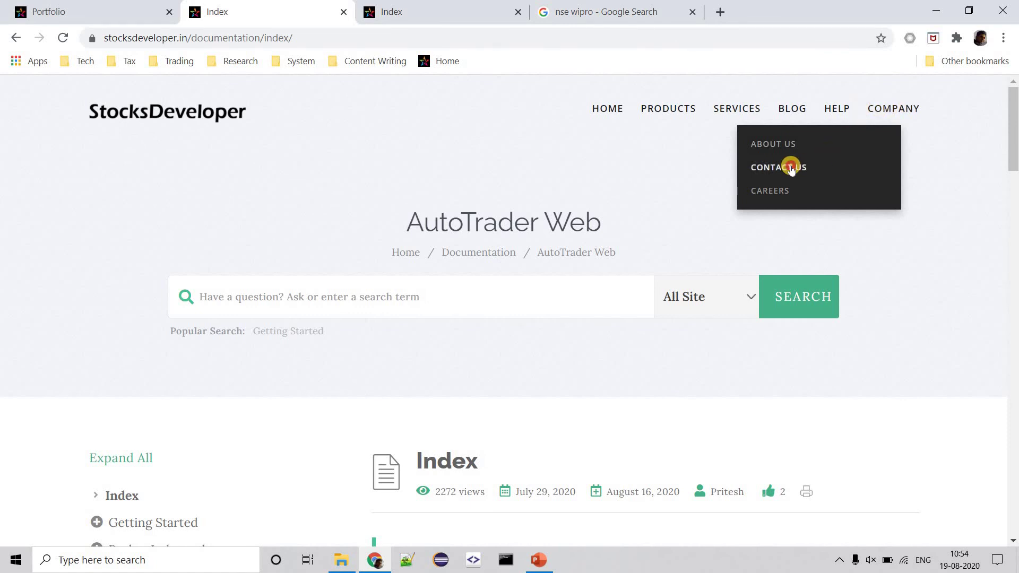